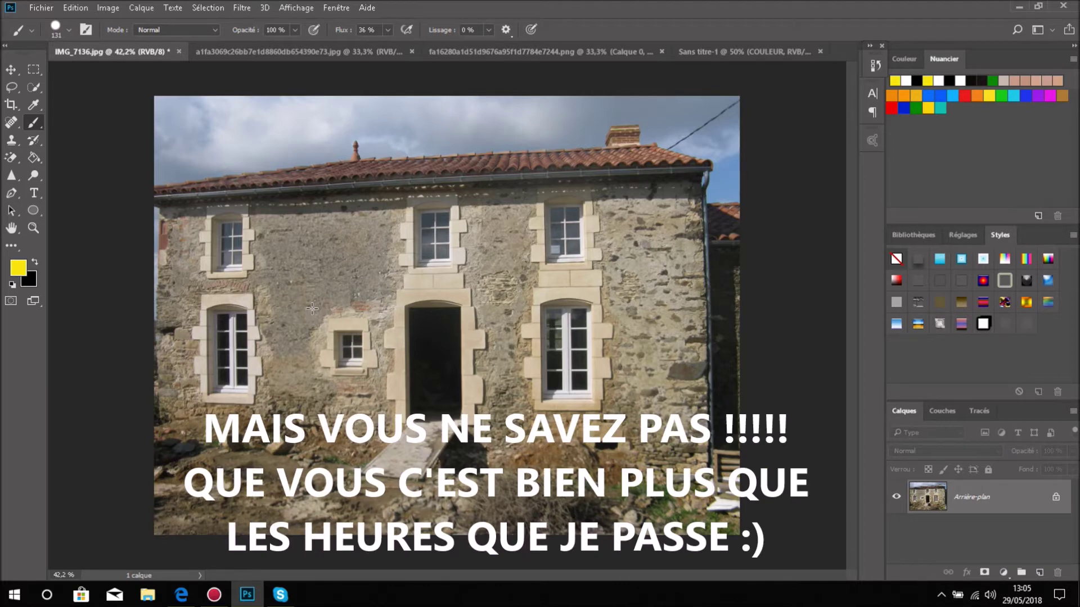
Activate the Clone Stamp tool and show the clone source settings (Source de duplication)
left_click(12, 142)
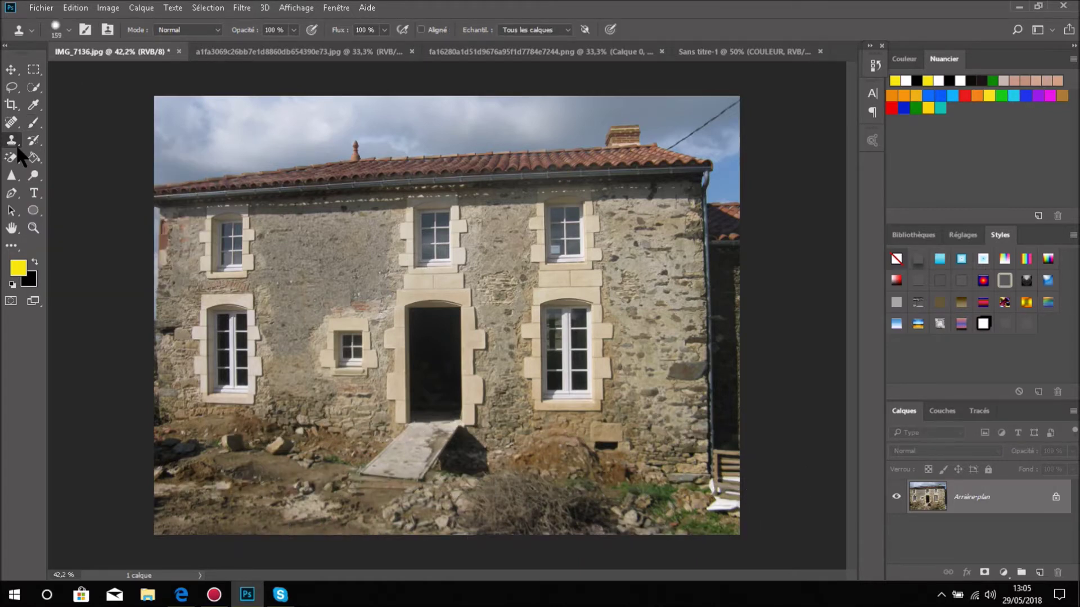
left_click(337, 7)
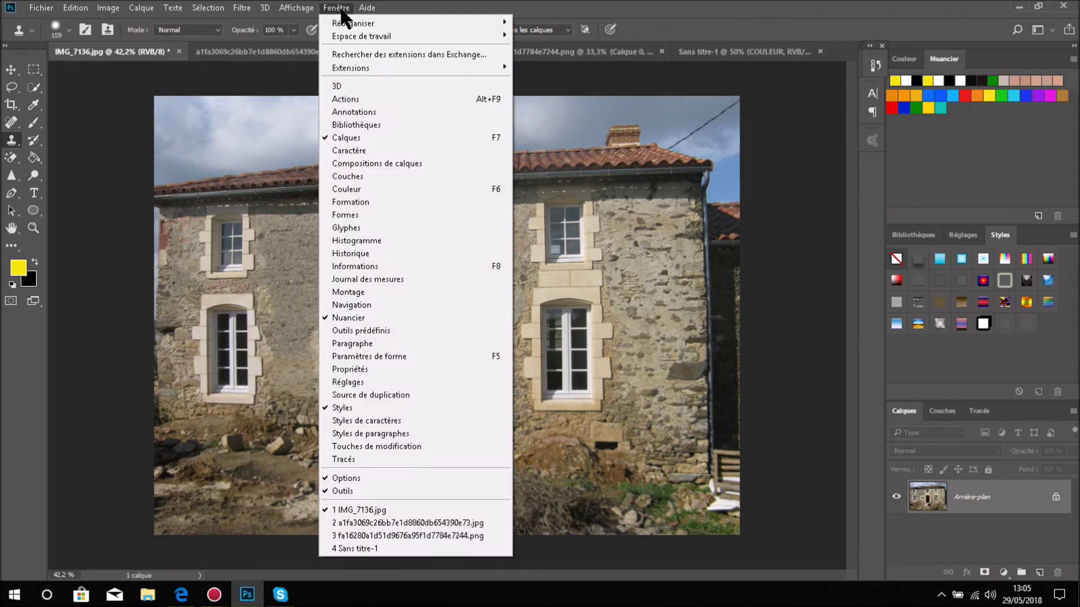
left_click(417, 391)
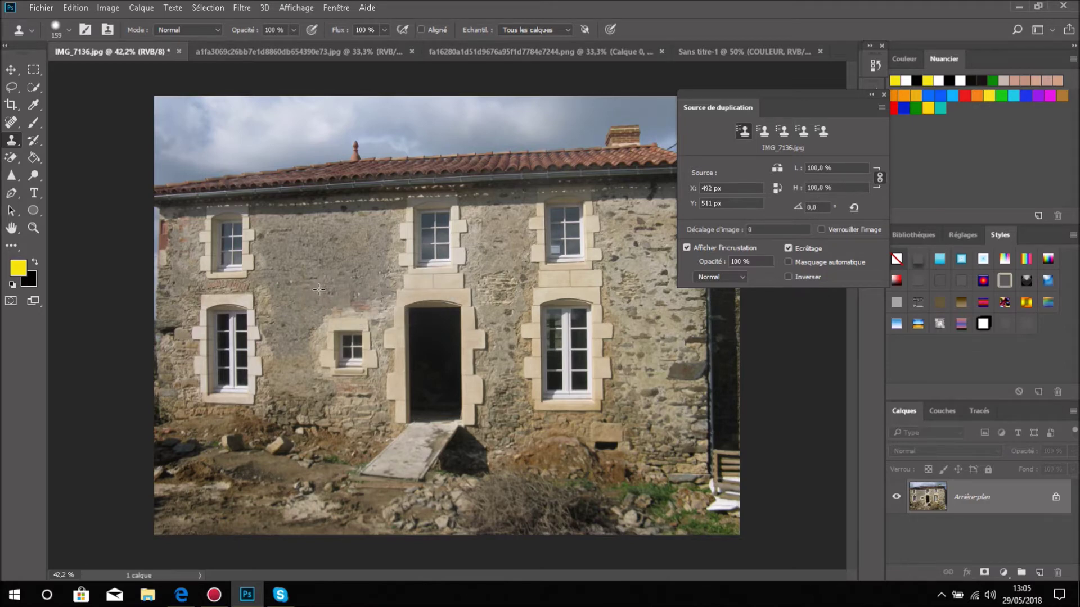
Sample the small square window as the clone source and try painting a copy of it near the doorway
left_click(349, 348, "alt")
left_click_drag(337, 302, 437, 308)
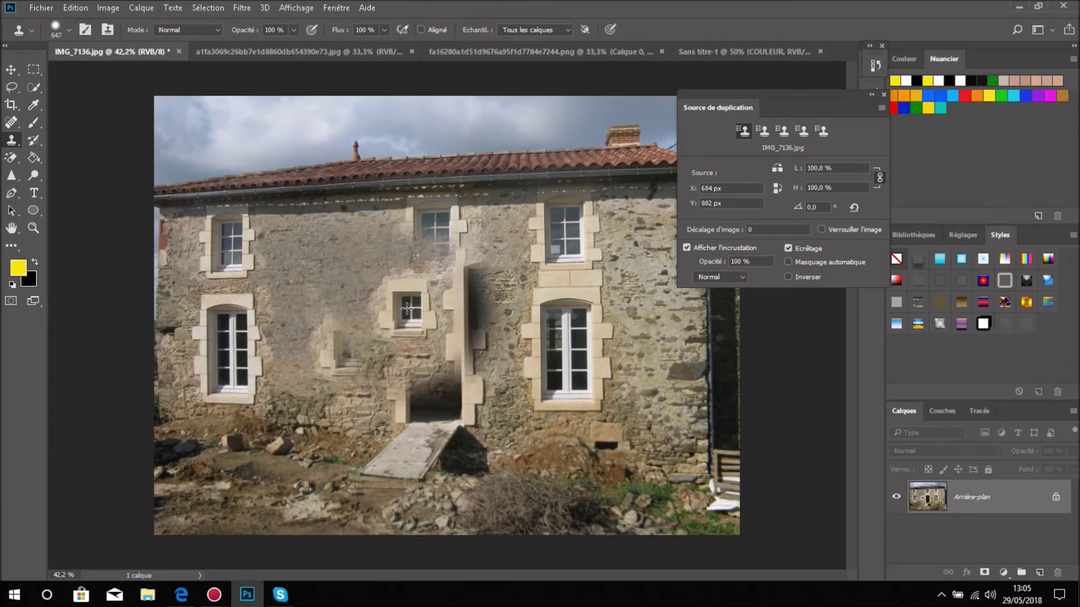
left_click_drag(375, 328, 405, 331)
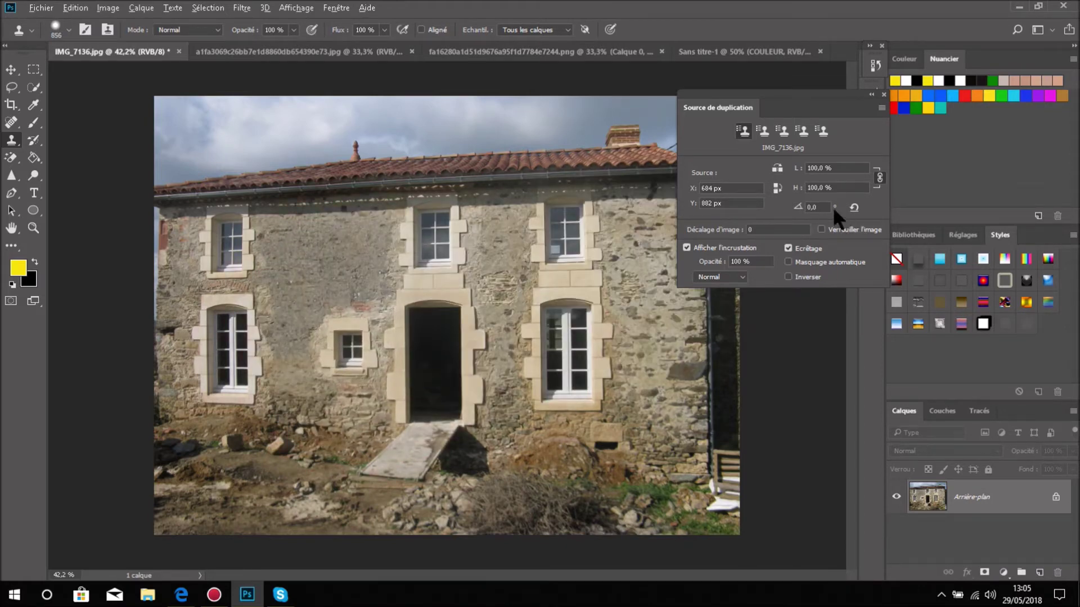
Set the clone source rotation to 10°
left_click(815, 207)
type("10")
key("Return")
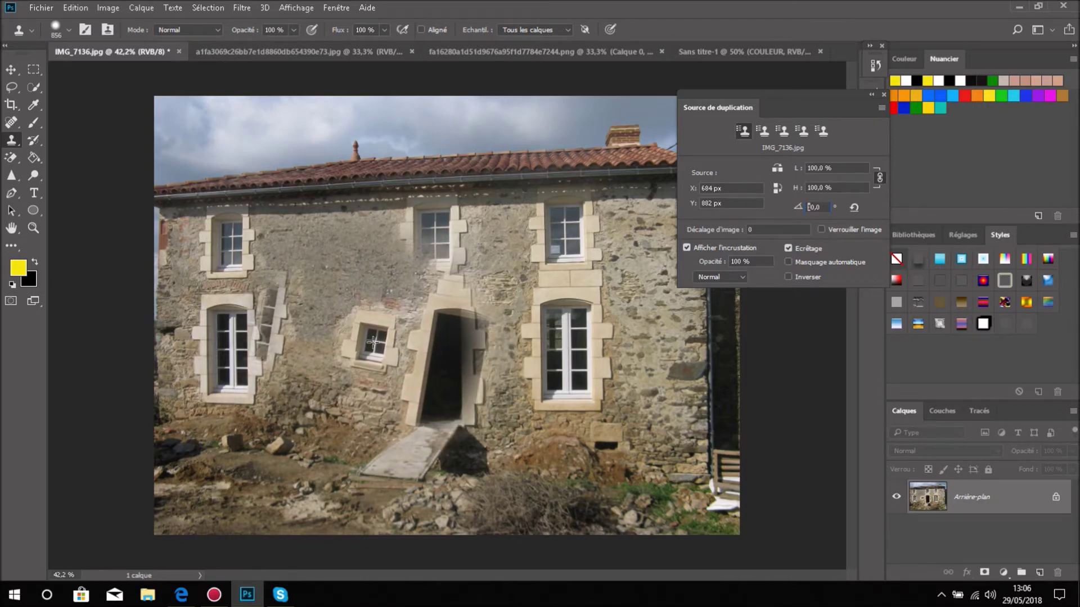
Reset the clone source rotation to 0°, scale it to 110 %, and try it over the small window
left_click(820, 207)
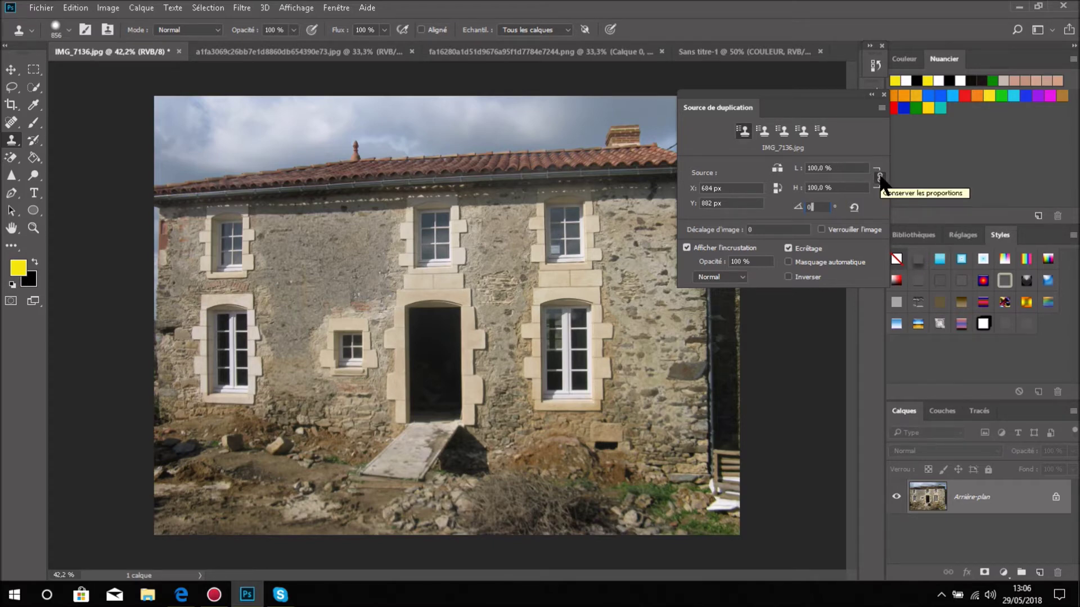
left_click_drag(850, 169, 778, 163)
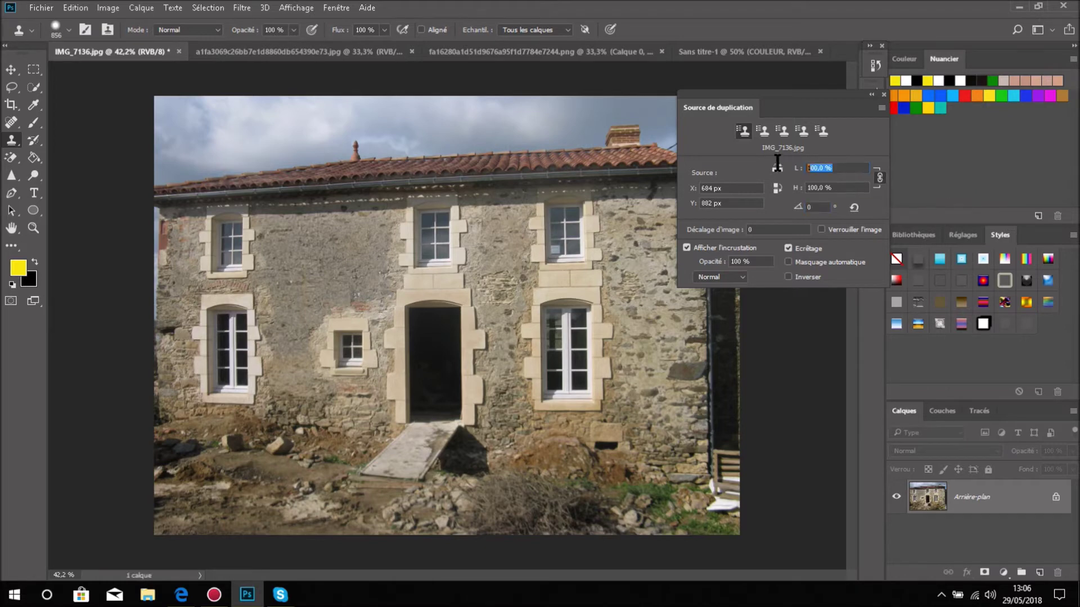
type("110")
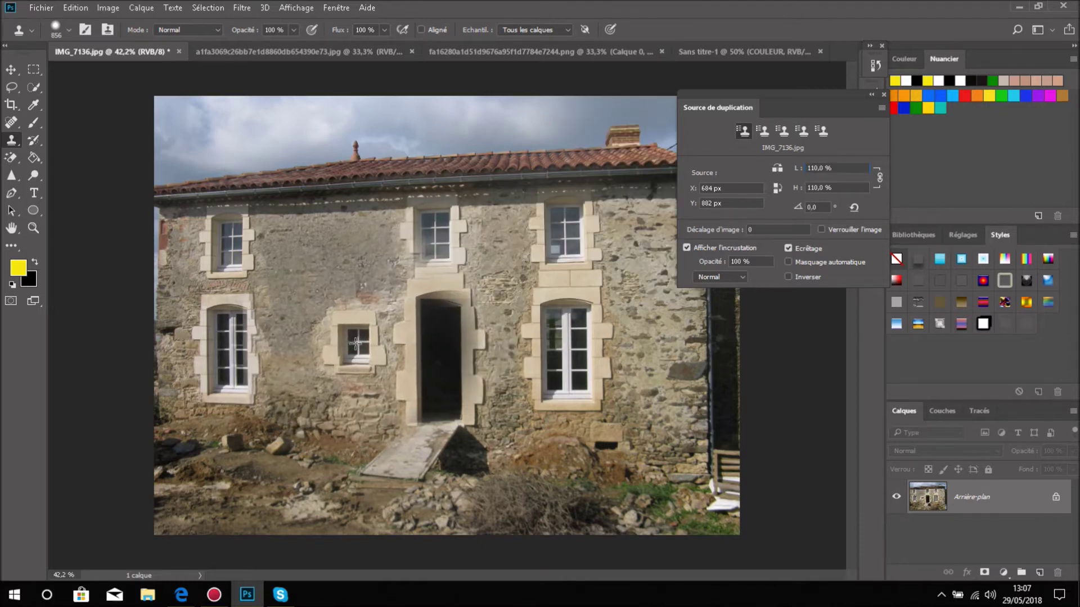
mouse_move(395, 328)
left_mouse_down()
mouse_move(336, 326)
mouse_move(326, 339)
left_mouse_up()
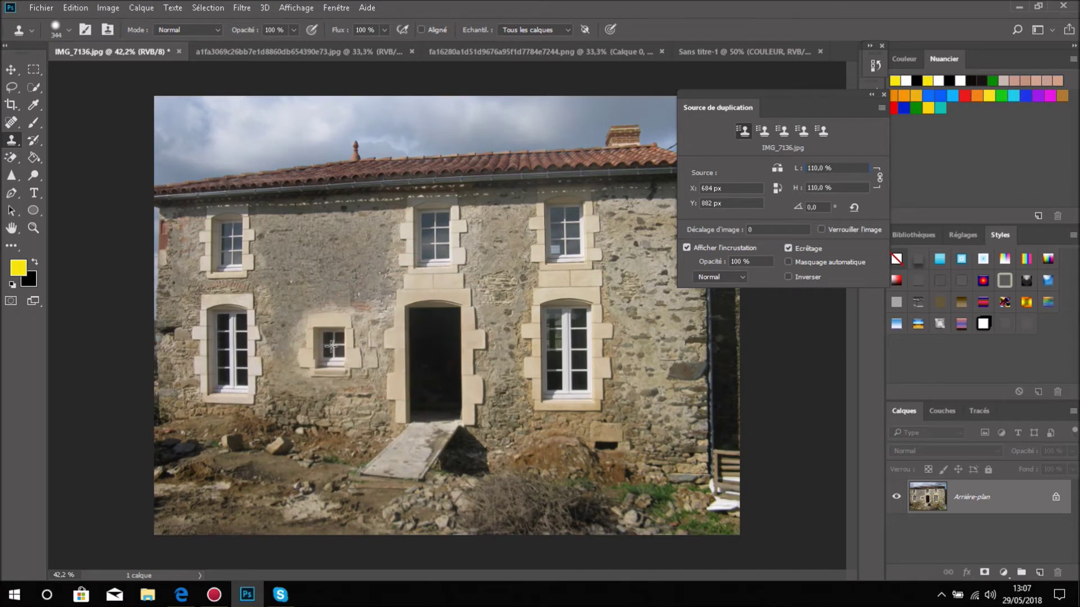
Set only the clone source width to 200 % and stamp stretched copies of the small window on the wall above it
left_click_drag(847, 168, 781, 167)
type("200")
key("Return")
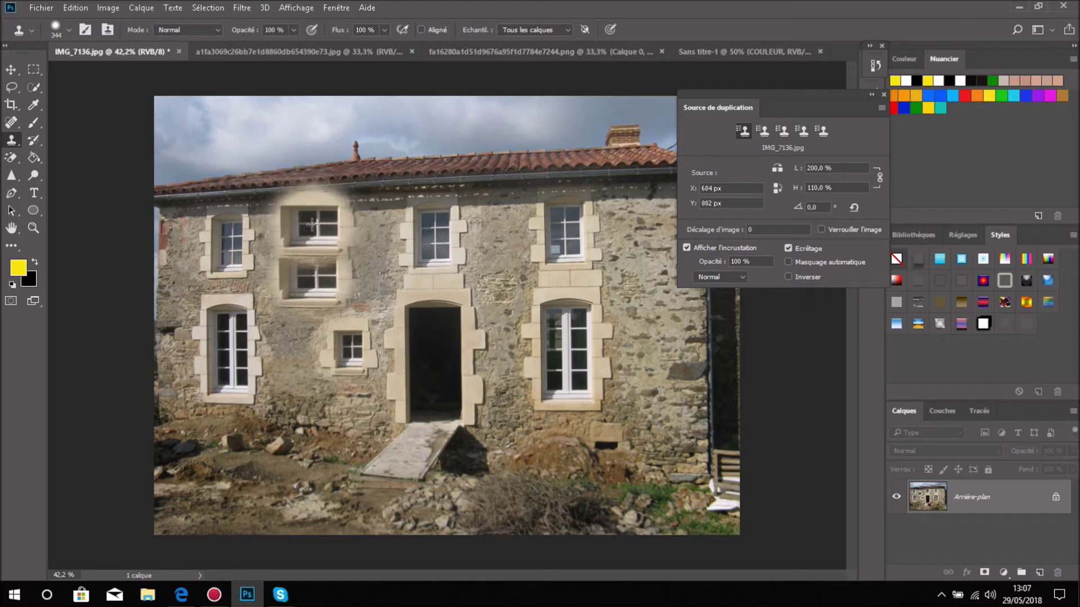
left_click(312, 238)
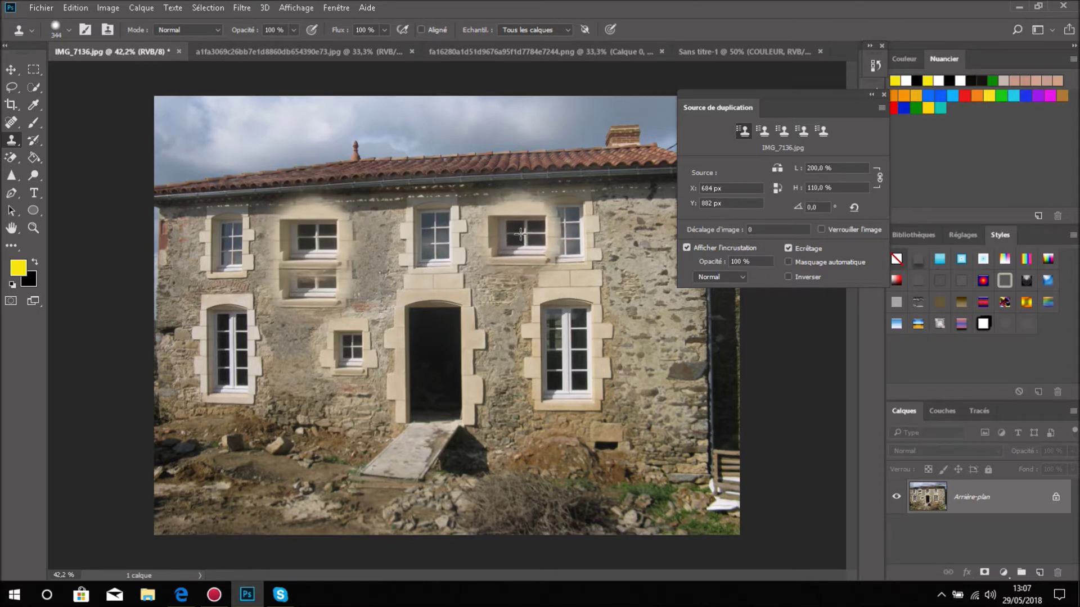
Undo the stamped window copies and return the photo to its original state in the history
key("ctrl+z")
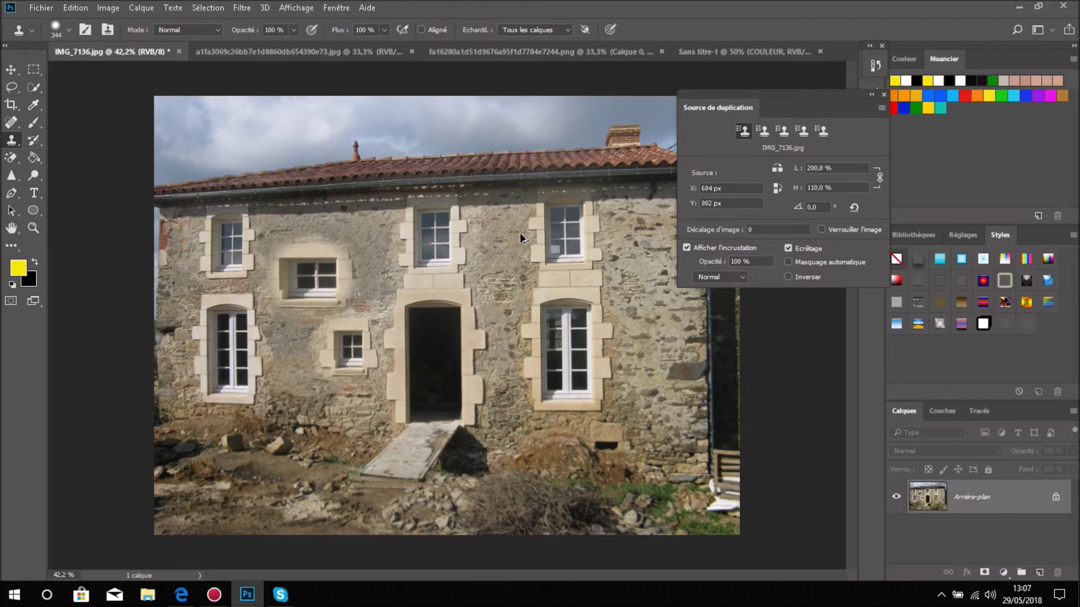
left_click(875, 65)
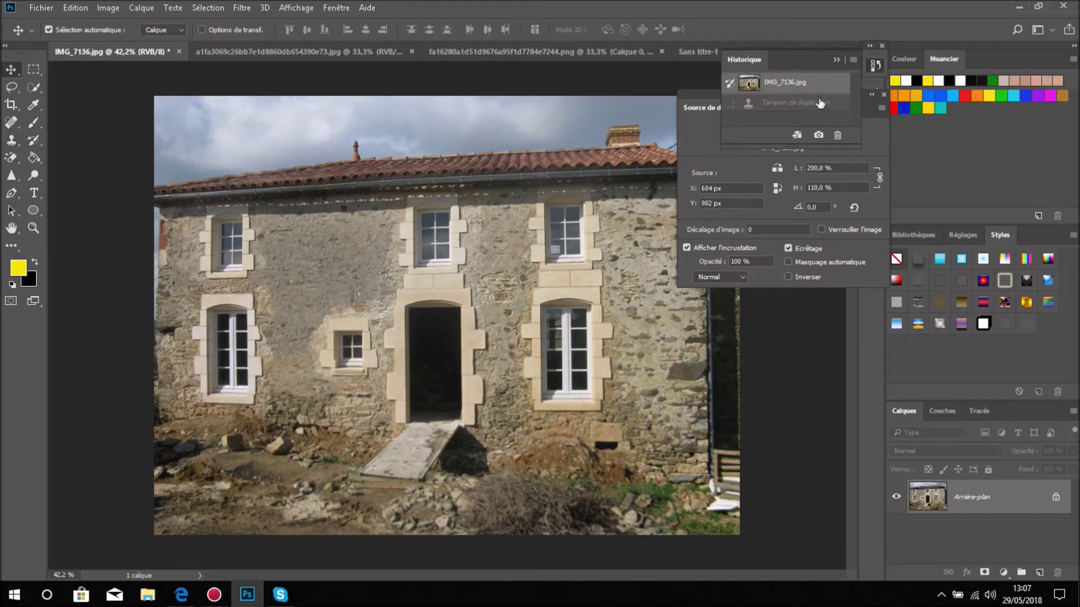
left_click(872, 60)
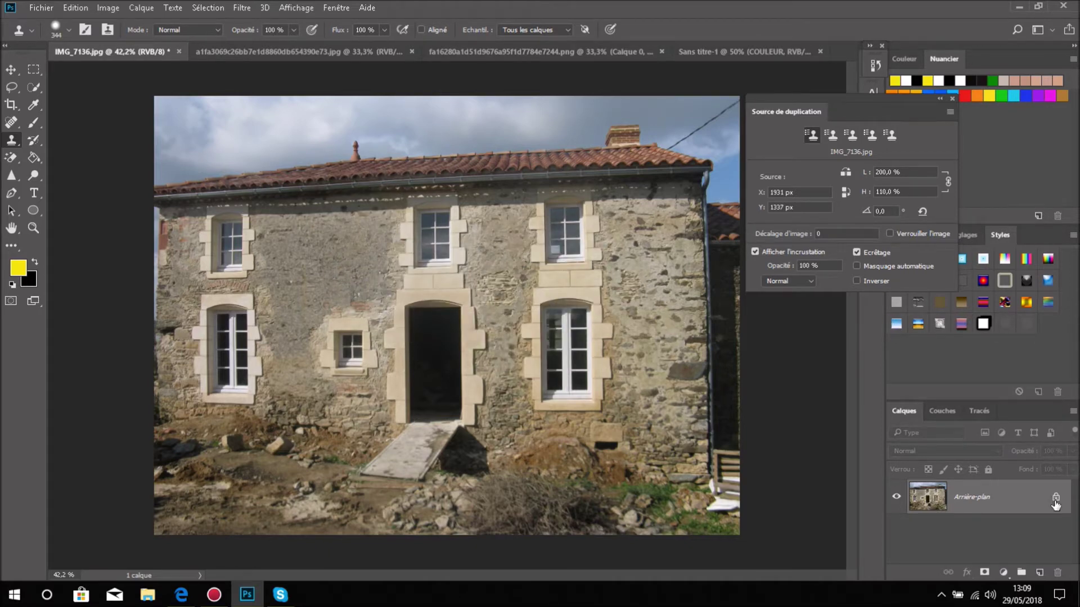
Close the clone source settings and check where they can be reopened
left_click(951, 99)
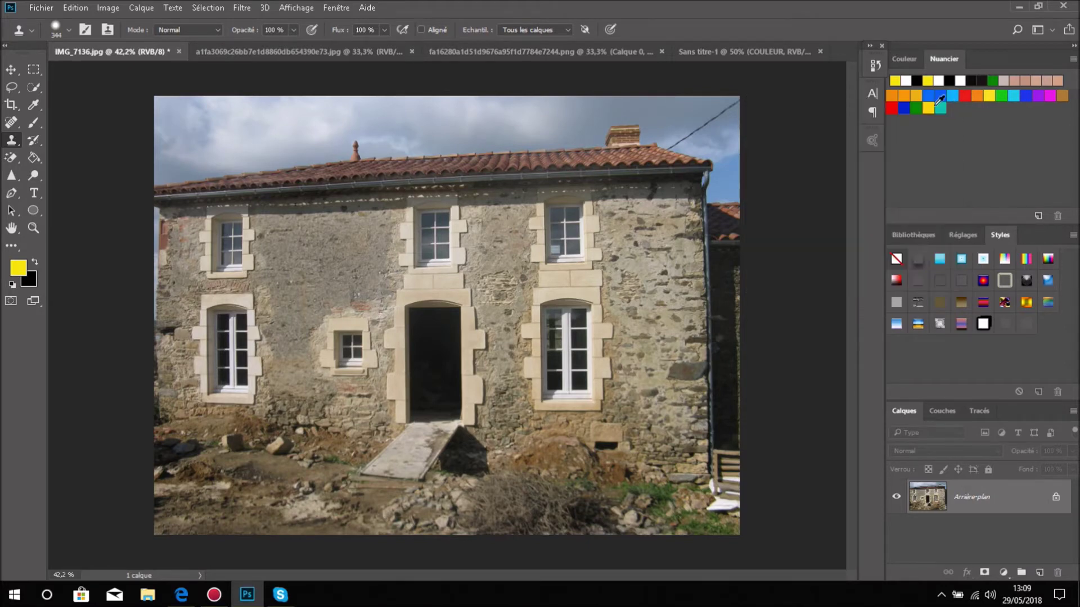
left_click(348, 8)
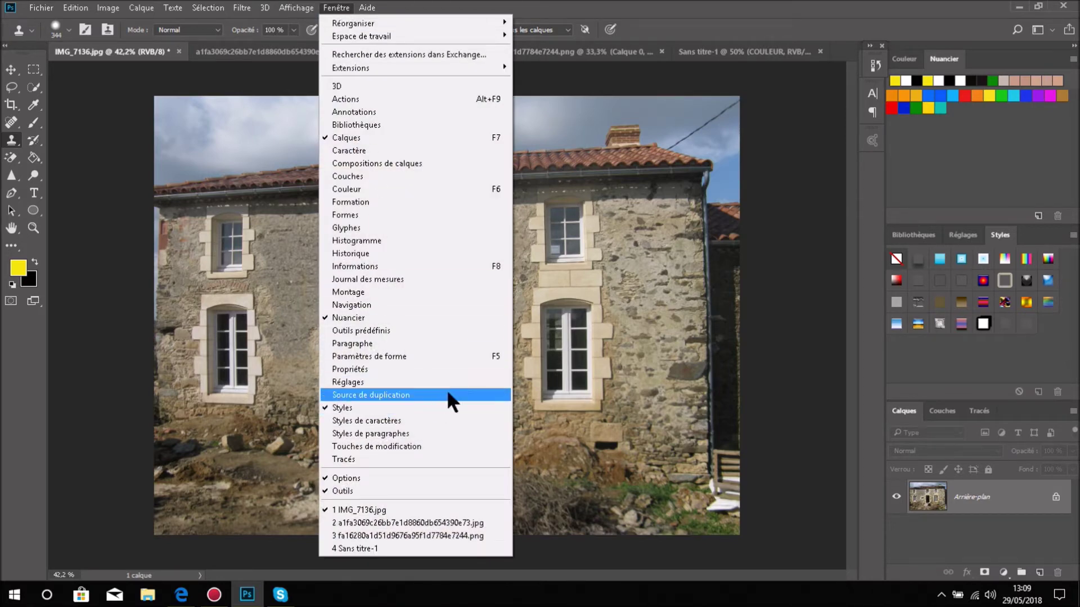
left_click(914, 20)
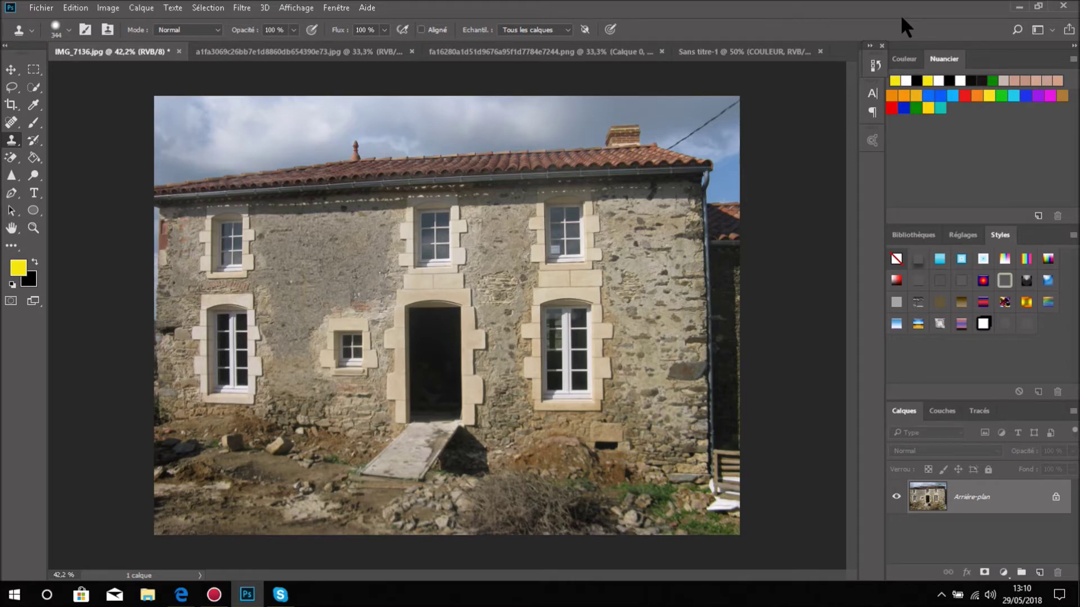
Try a Clone Stamp stroke on the upper wall between the left and middle windows, and return to the Move tool
left_click_drag(292, 247, 323, 245)
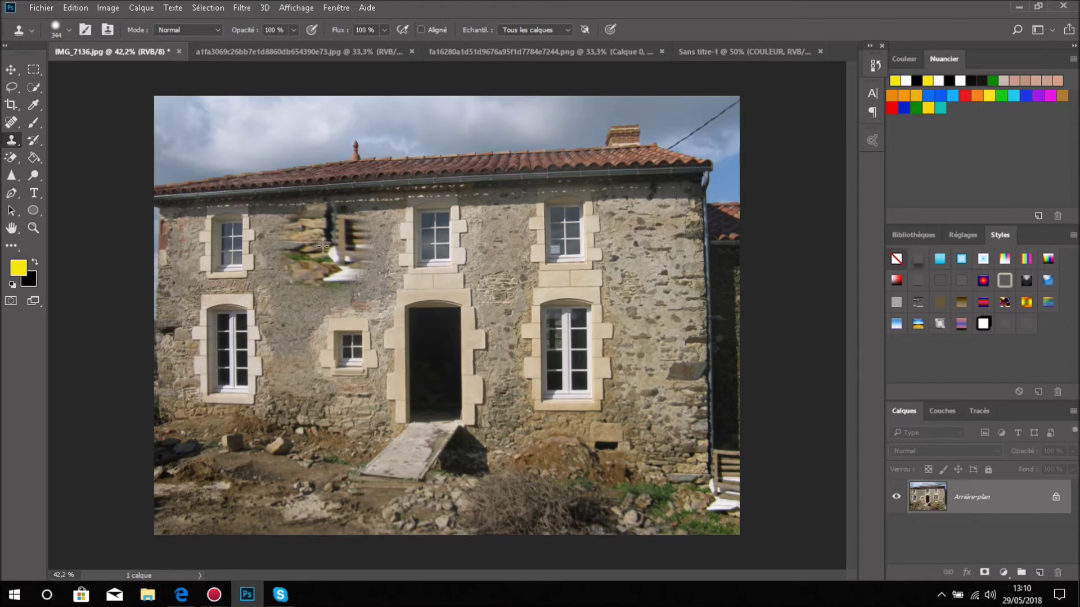
left_click(10, 67)
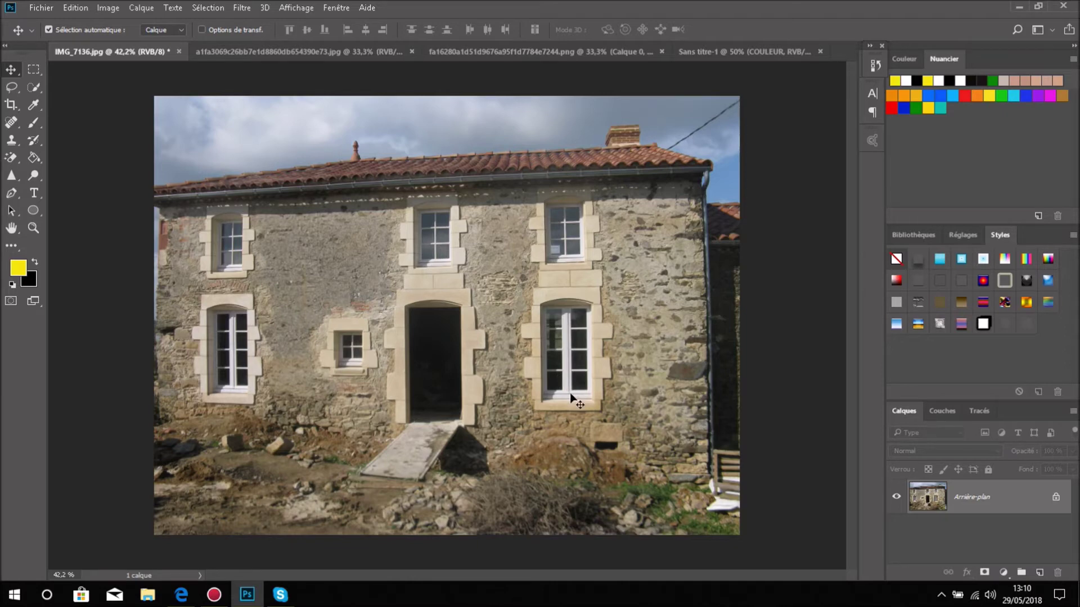
Unlock the background layer, duplicate it, and hide the original layer Calque 0
left_click(1056, 498)
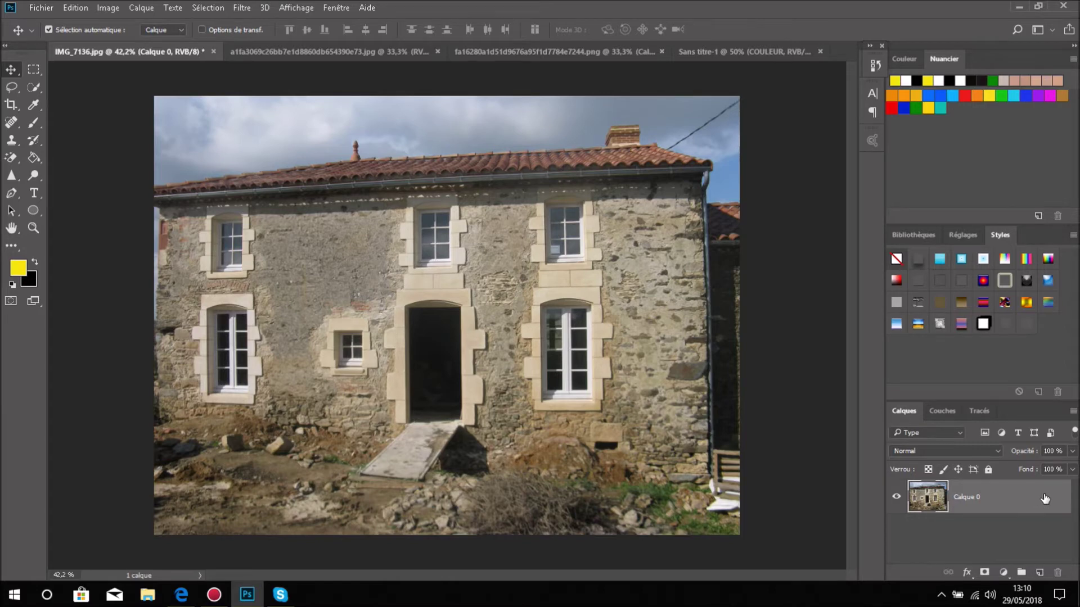
left_click_drag(1044, 498, 1040, 573)
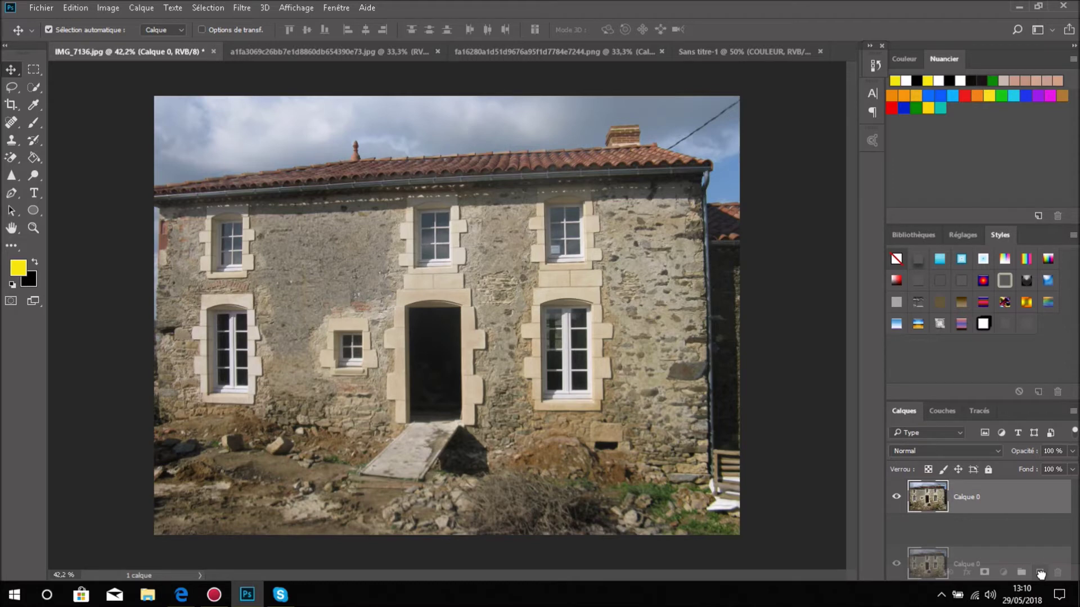
left_click_drag(1040, 573, 1039, 577)
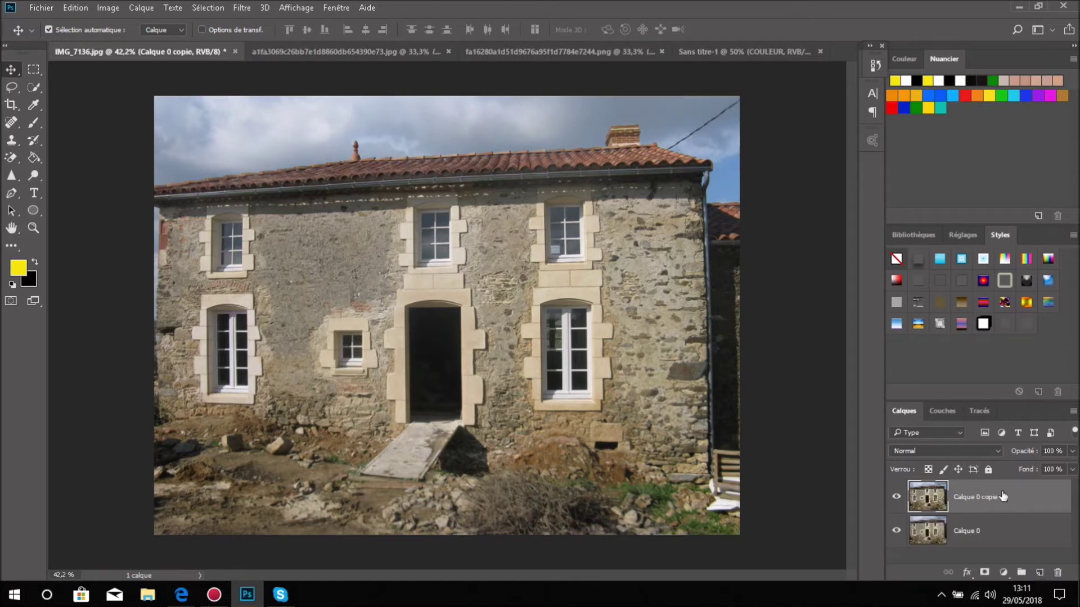
left_click(897, 531)
Add a new empty layer above the copy and name it FACADE
left_click(1038, 573)
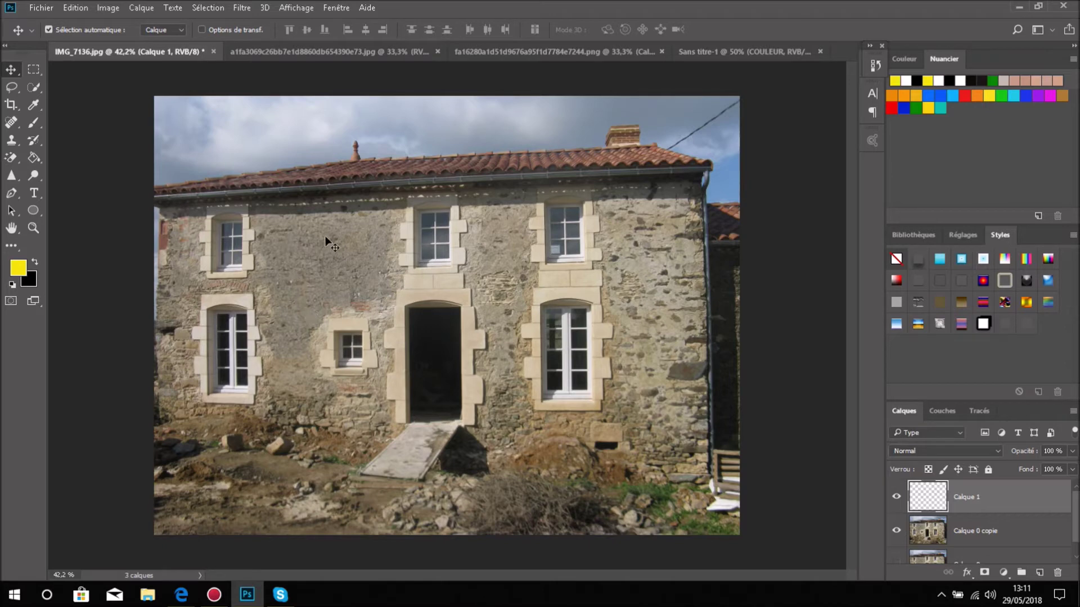
double_click(969, 502)
left_click(762, 171)
double_click(968, 499)
type("FACADE")
left_click(1049, 498)
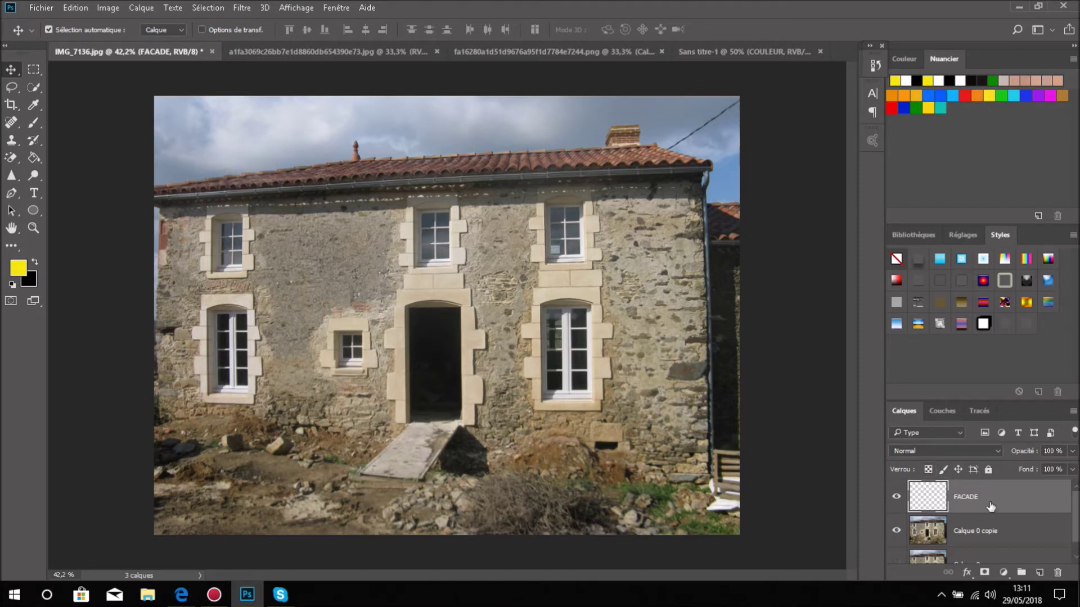
Activate the Clone Stamp on the FACADE layer and reduce its brush size to 41 px
left_click(12, 140)
mouse_move(306, 236)
left_mouse_down()
mouse_move(337, 253)
mouse_move(332, 260)
left_mouse_up()
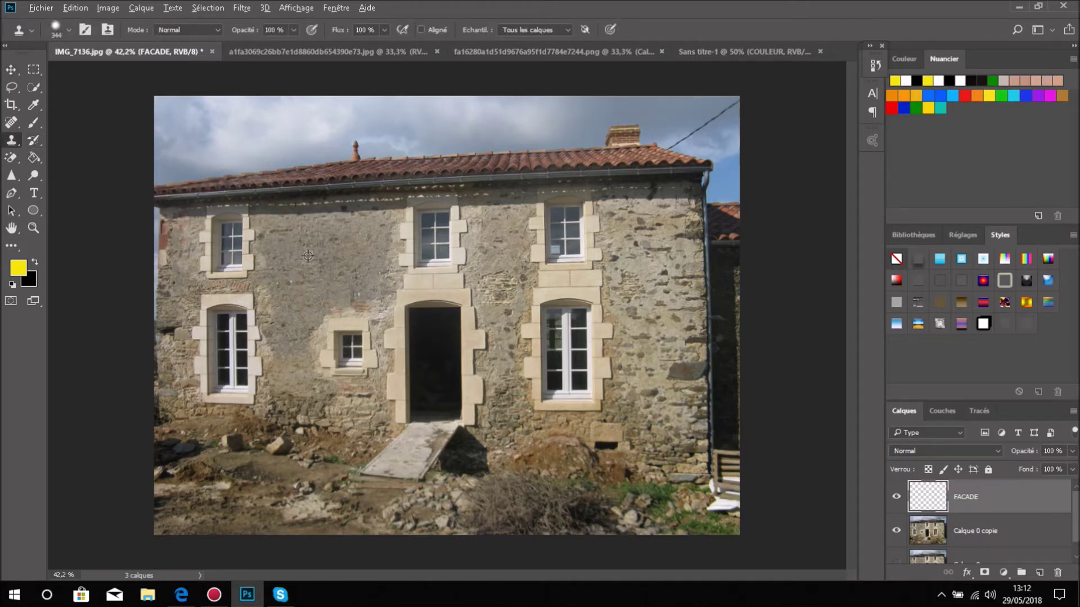
left_click(301, 255, "alt")
mouse_move(388, 265)
left_mouse_down()
mouse_move(332, 255)
mouse_move(277, 265)
left_mouse_up()
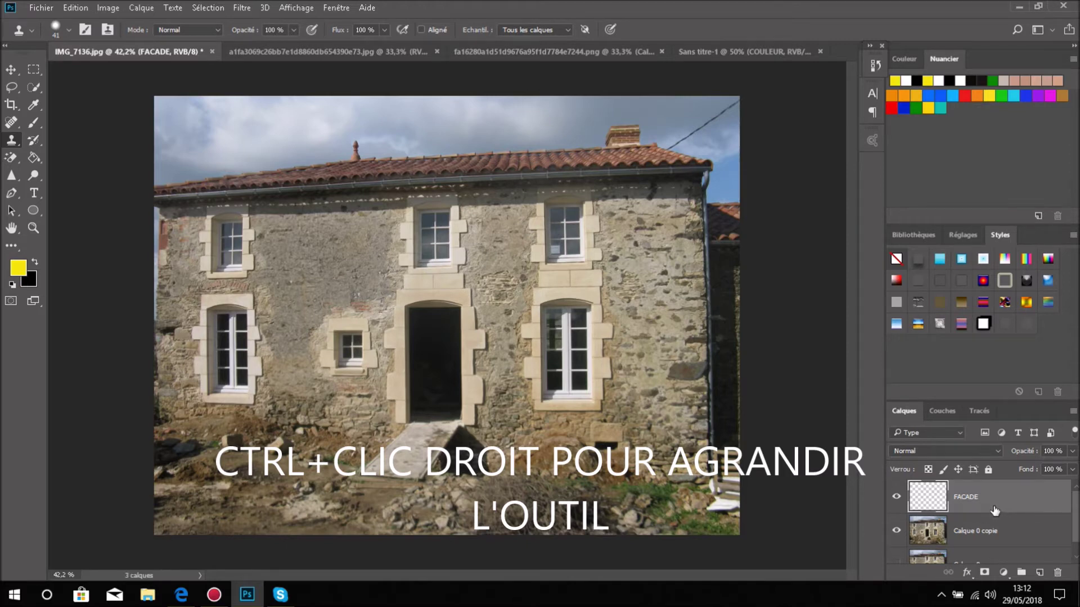
Set the Clone Stamp to sample from all layers (Tous les calques)
left_click(564, 31)
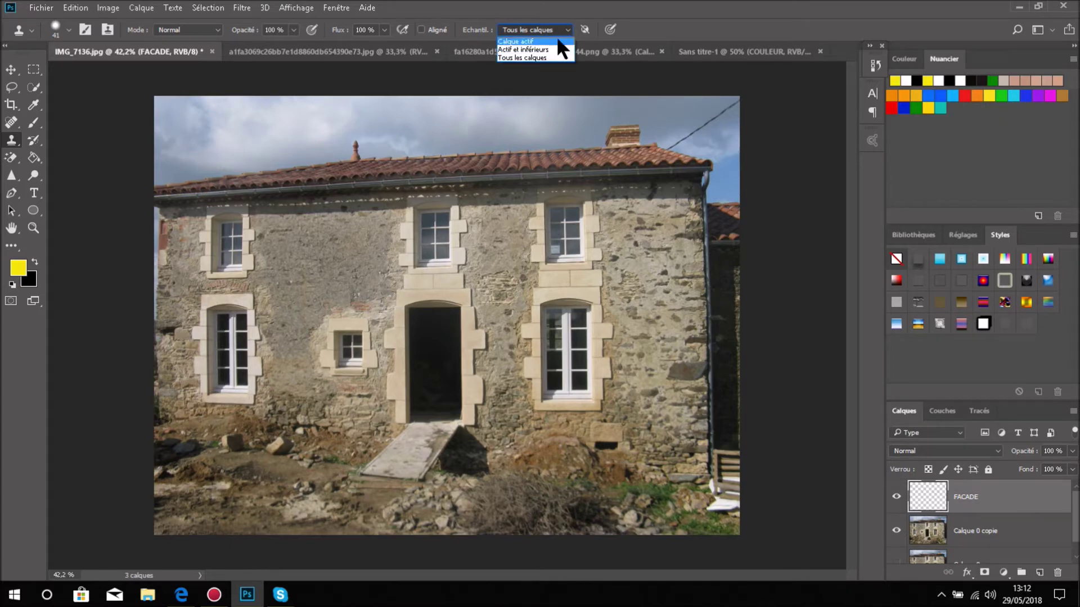
left_click(1037, 528)
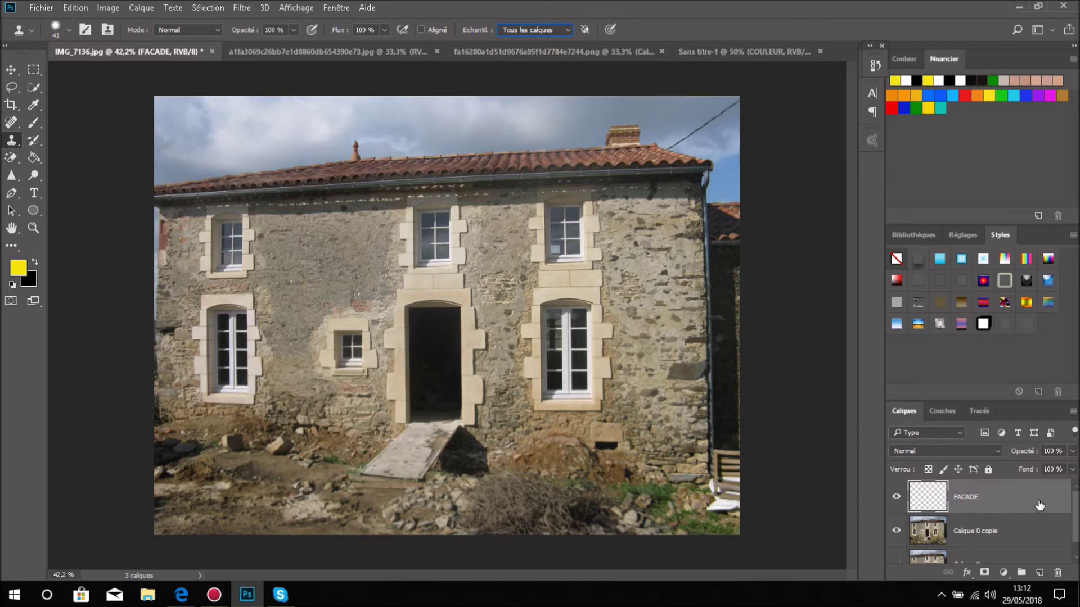
left_click(565, 30)
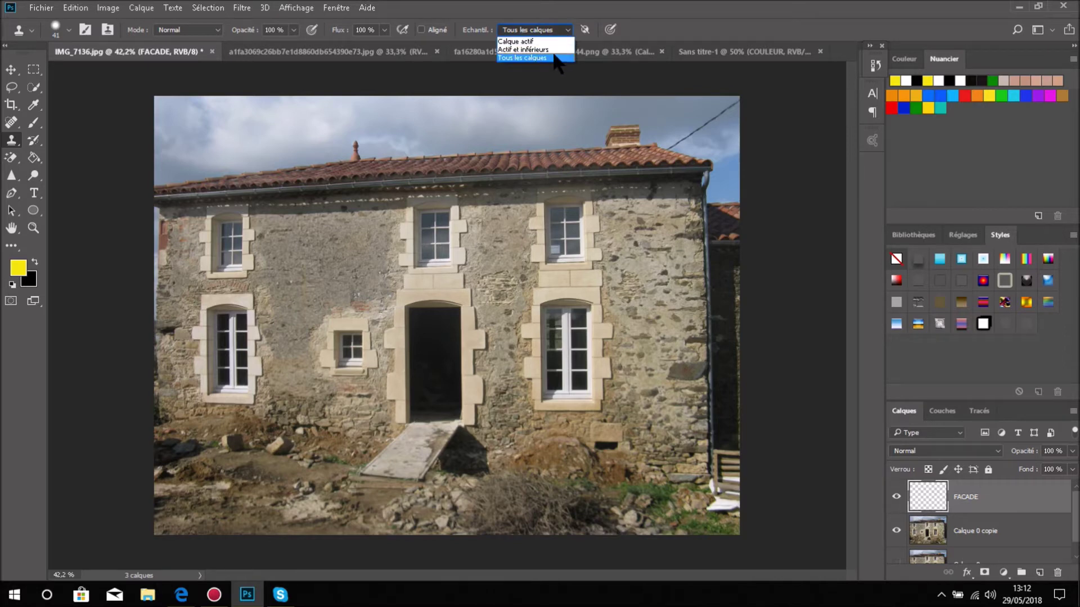
left_click(555, 57)
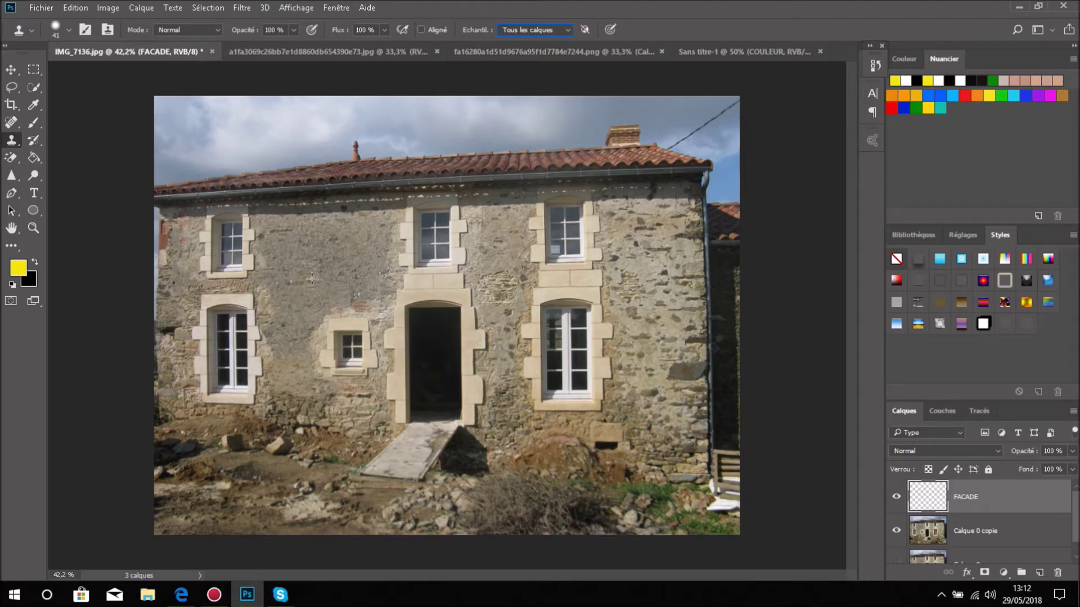
Enlarge the Clone Stamp brush to 74 px for work on the façade
right_click(318, 261)
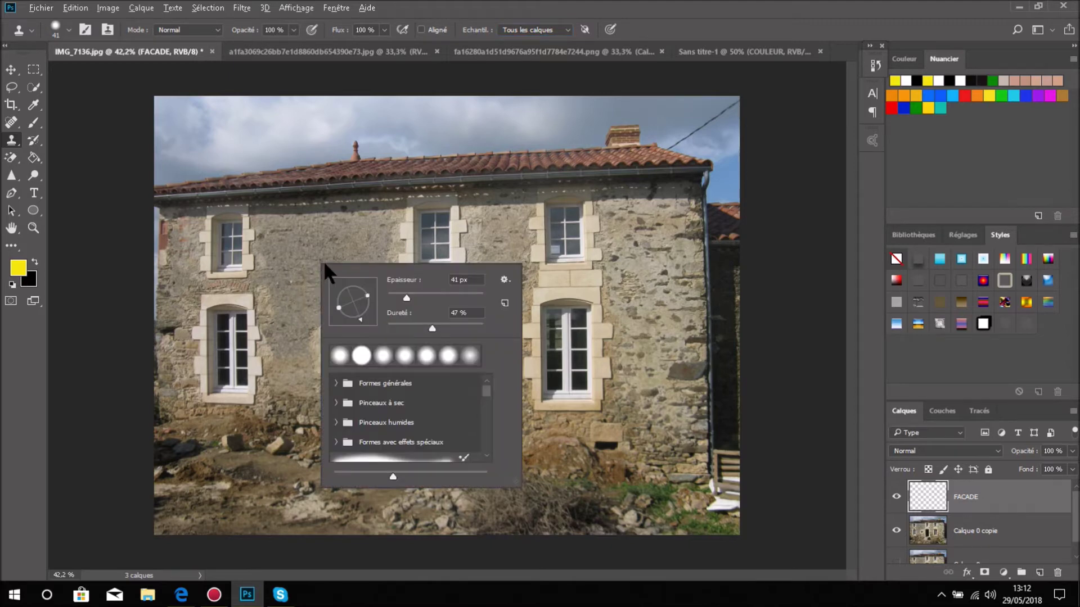
left_click_drag(315, 262, 321, 260)
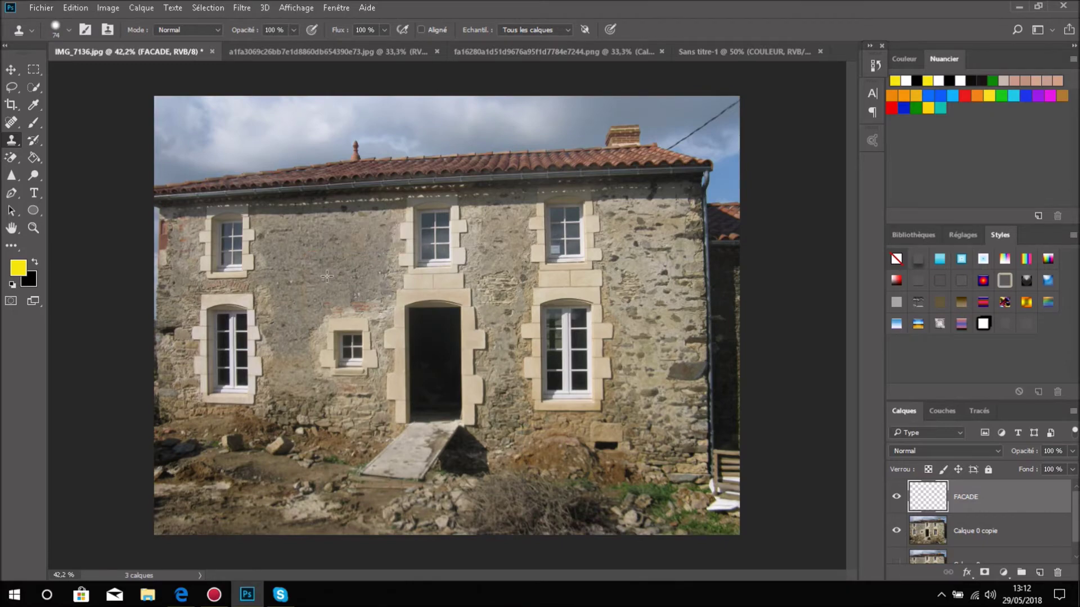
scroll(321, 275, "up", 2)
scroll(321, 275, "up", 1)
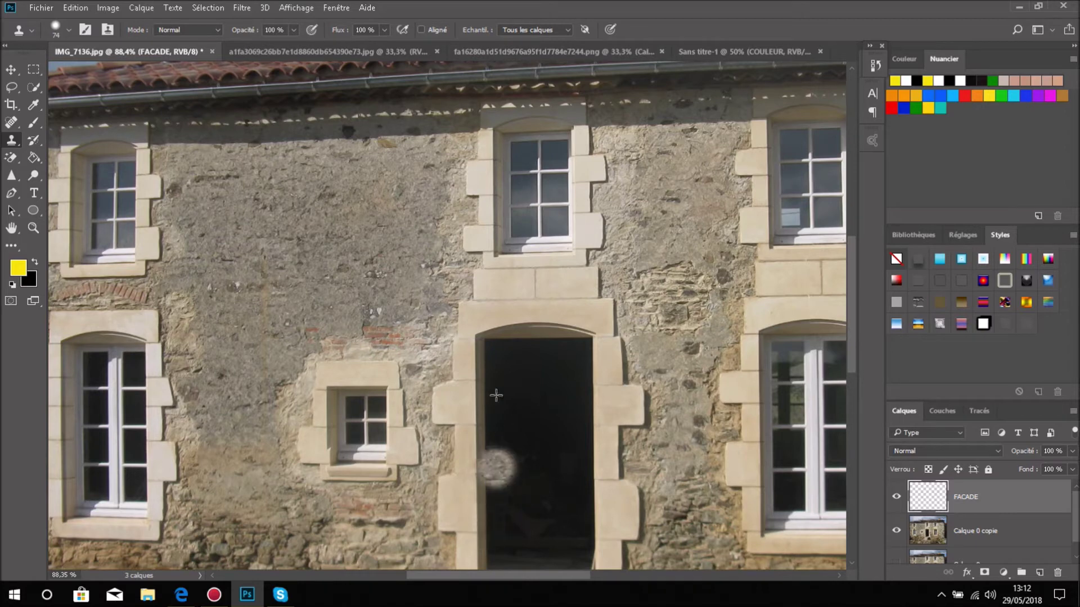
scroll(531, 354, "down", 1)
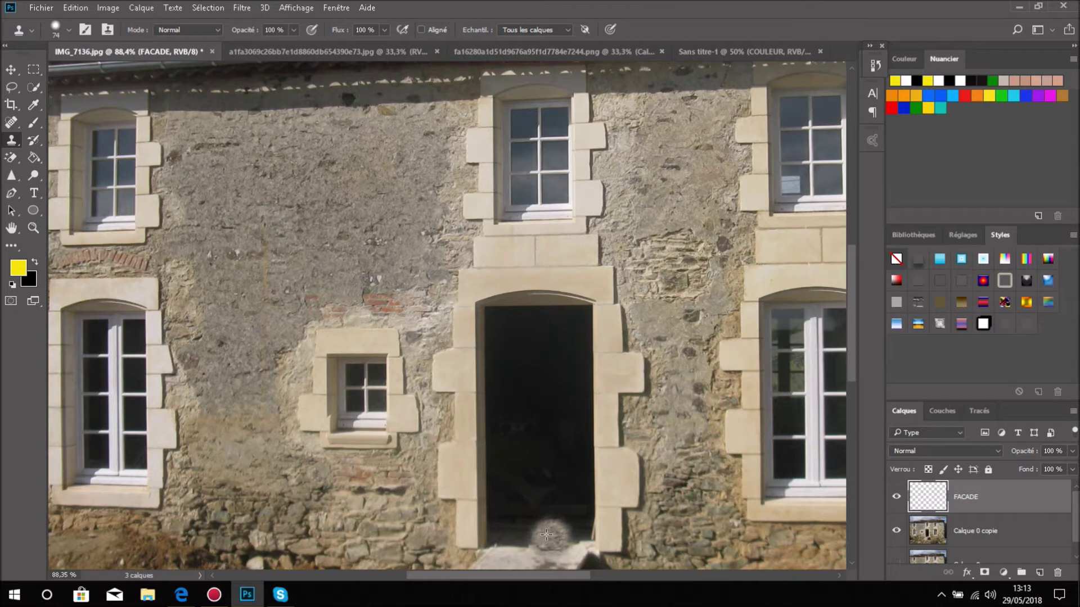
Clone grey wall texture over the area between the left ground-floor window and the small window, starting with a 108 px brush
scroll(291, 281, "up", 2)
scroll(291, 281, "up", 3)
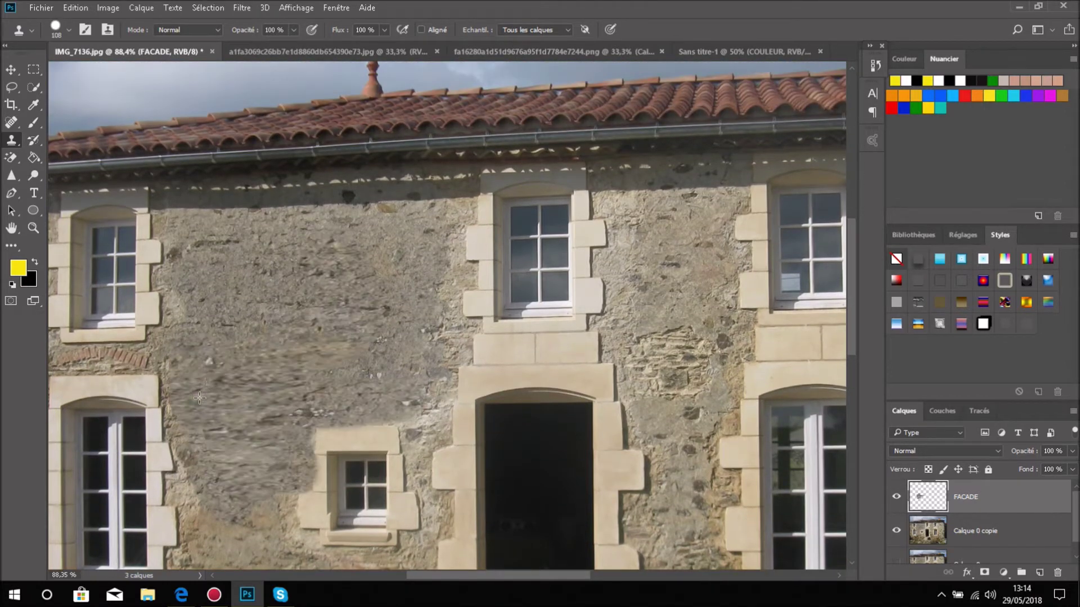
left_click_drag(258, 367, 217, 366)
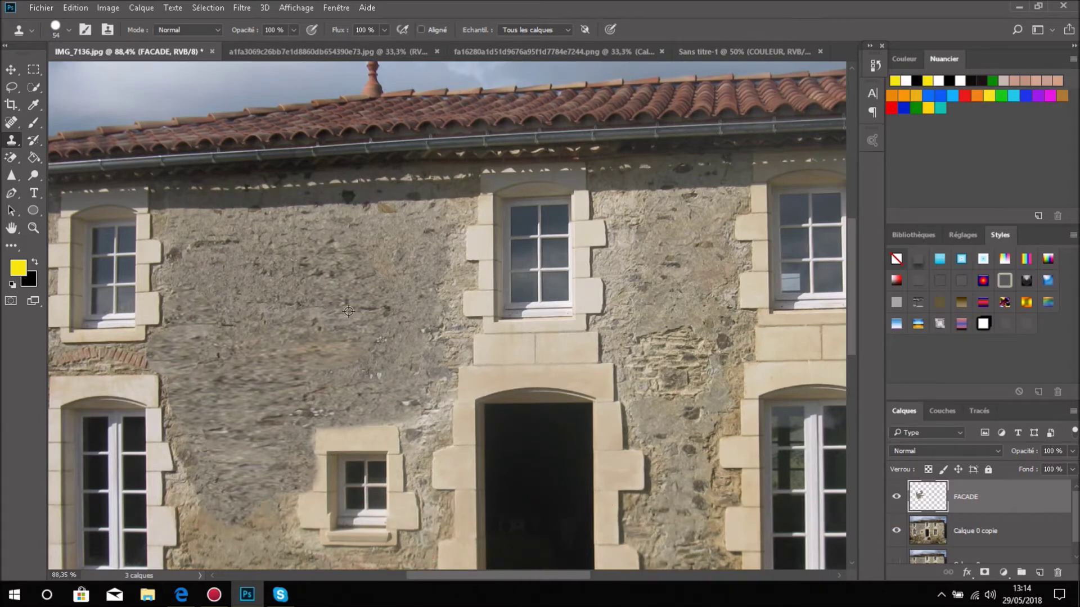
With a 54 px brush, clone plain wall texture along the right side of the upper-left window
left_click(334, 296, "alt")
left_click(325, 292, "alt")
left_click(208, 312)
left_click(321, 315, "alt")
left_click_drag(199, 203, 192, 230)
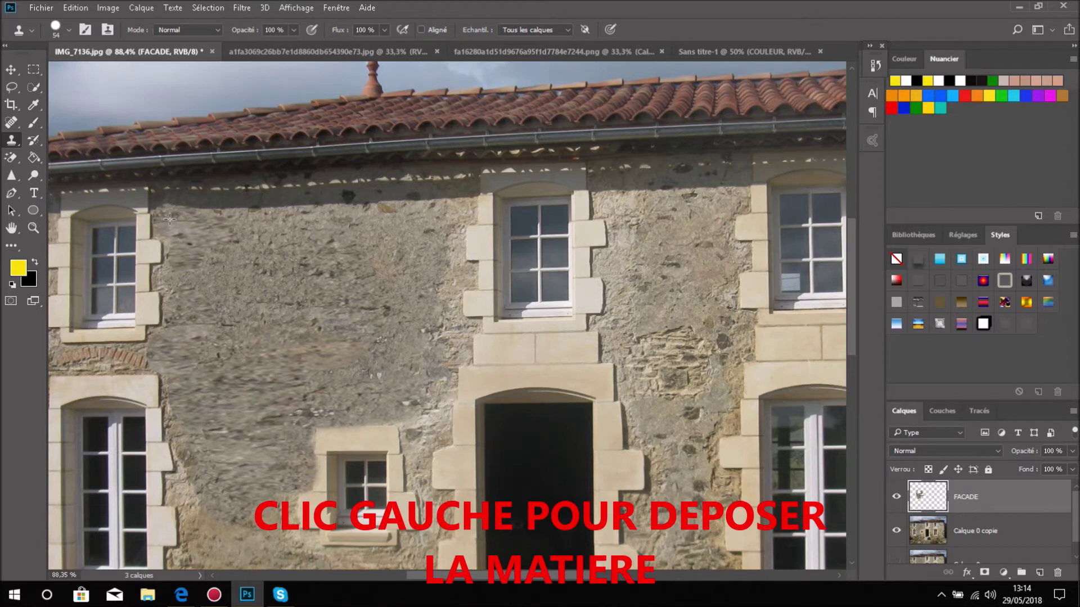
Clone wall texture over the shaded band under the gutter between the upper-left and upper-central windows
mouse_move(176, 222)
left_mouse_down()
mouse_move(338, 211)
mouse_move(309, 235)
left_mouse_up()
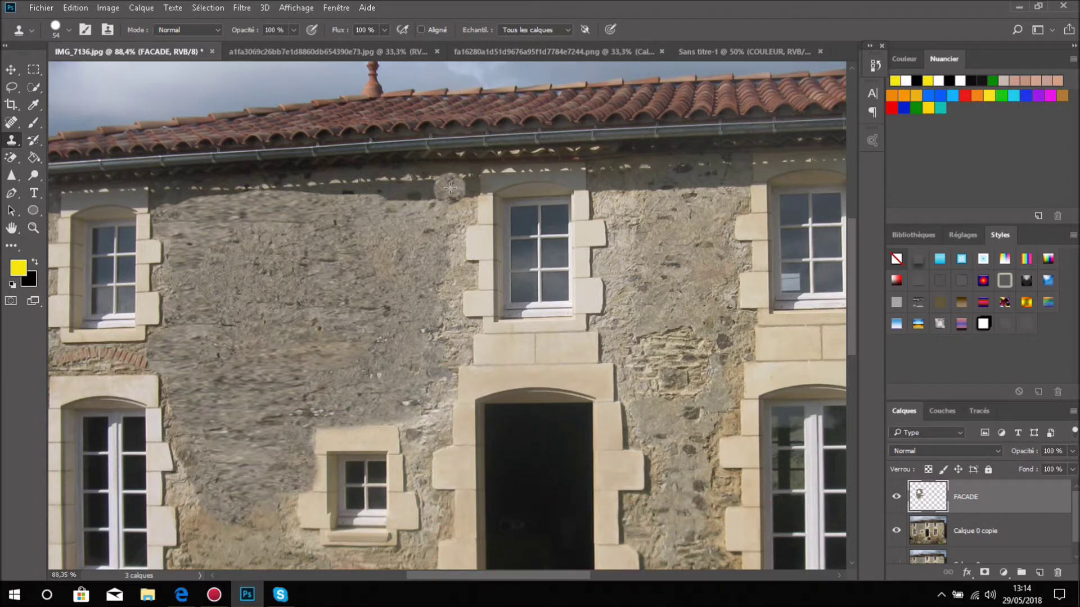
left_click_drag(455, 184, 281, 195)
mouse_move(215, 203)
left_mouse_down()
mouse_move(268, 192)
mouse_move(167, 204)
mouse_move(311, 210)
left_mouse_up()
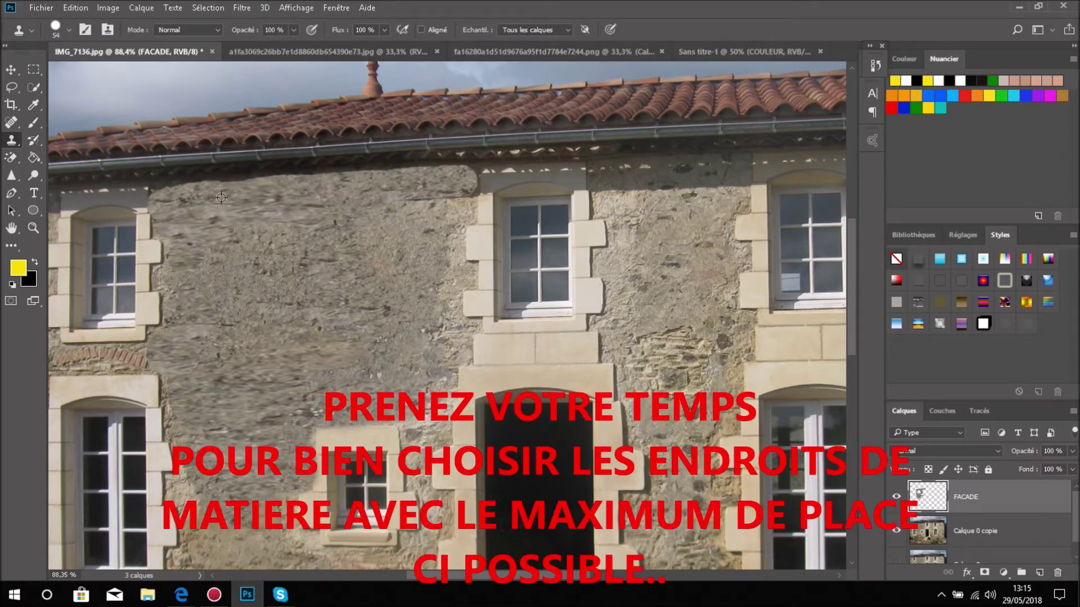
left_click(253, 191, "alt")
mouse_move(214, 196)
left_mouse_down()
mouse_move(163, 194)
mouse_move(211, 196)
left_mouse_up()
Clone texture across the wall between the upper-left and upper-central windows, lowering the Clone Stamp flow to 55 %
mouse_move(292, 207)
left_mouse_down()
mouse_move(330, 219)
mouse_move(301, 231)
left_mouse_up()
left_click_drag(388, 194, 422, 242)
left_click_drag(292, 259, 383, 293)
left_click_drag(290, 320, 335, 340)
left_click_drag(355, 46, 357, 46)
left_click_drag(315, 275, 337, 289)
mouse_move(268, 326)
left_mouse_down()
mouse_move(306, 359)
mouse_move(374, 354)
left_mouse_up()
left_click_drag(256, 413, 267, 425)
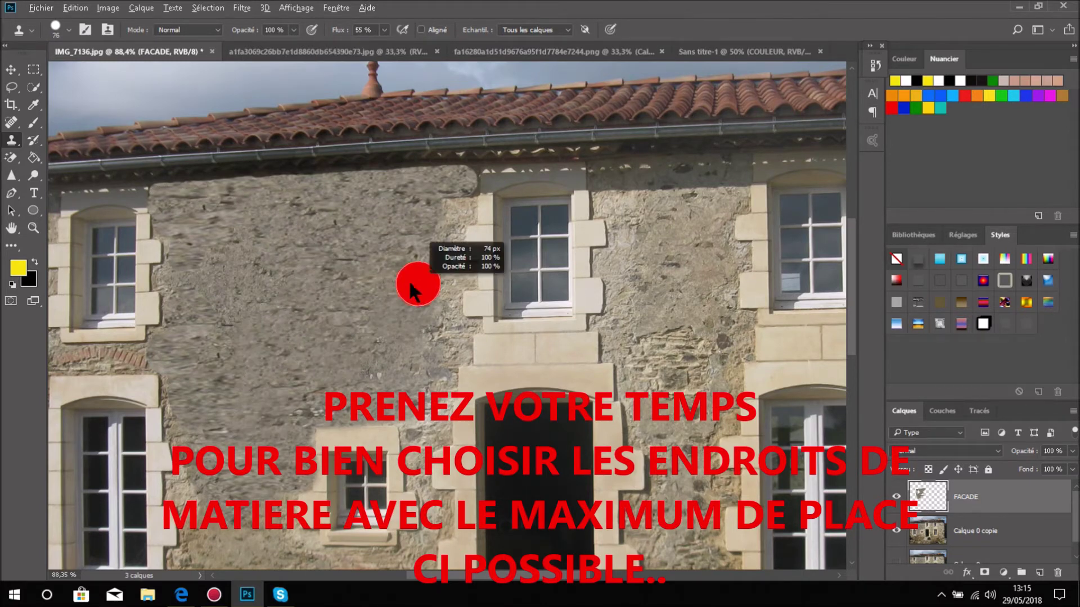
Clone texture along the left edge of the upper-central window and over the bricks between the two left windows, reducing the brush to 42 px
right_click(417, 279, "alt")
left_click_drag(464, 208, 451, 222)
mouse_move(454, 231)
left_mouse_down()
mouse_move(455, 266)
mouse_move(417, 307)
mouse_move(435, 327)
left_mouse_up()
left_click_drag(147, 358, 55, 361)
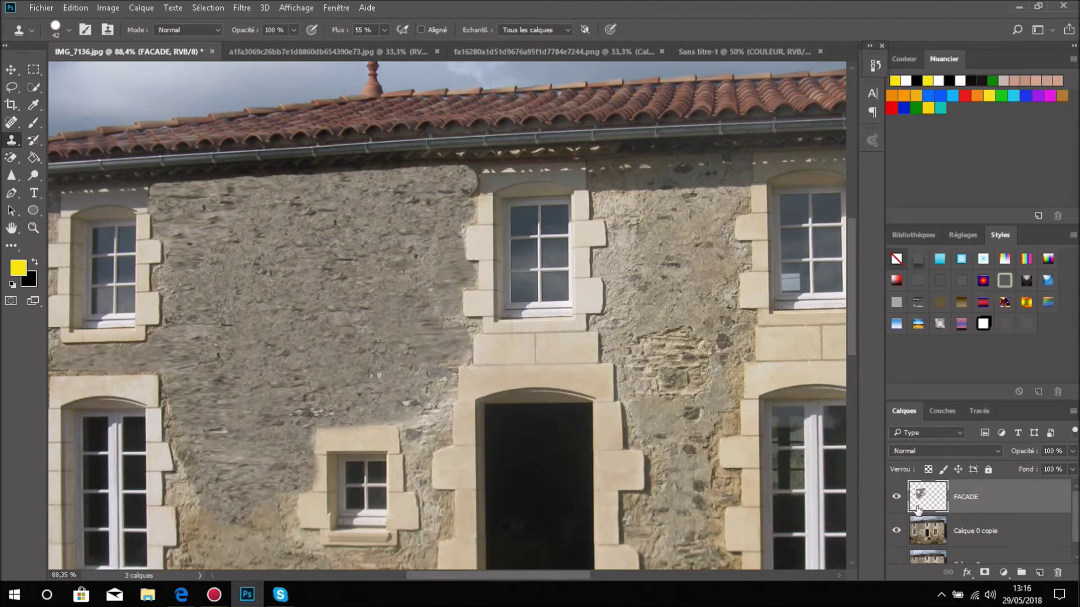
Clone wall texture over the bricks and stones between the house's left corner and the left windows
scroll(355, 308, "down", 10)
scroll(270, 283, "up", 11)
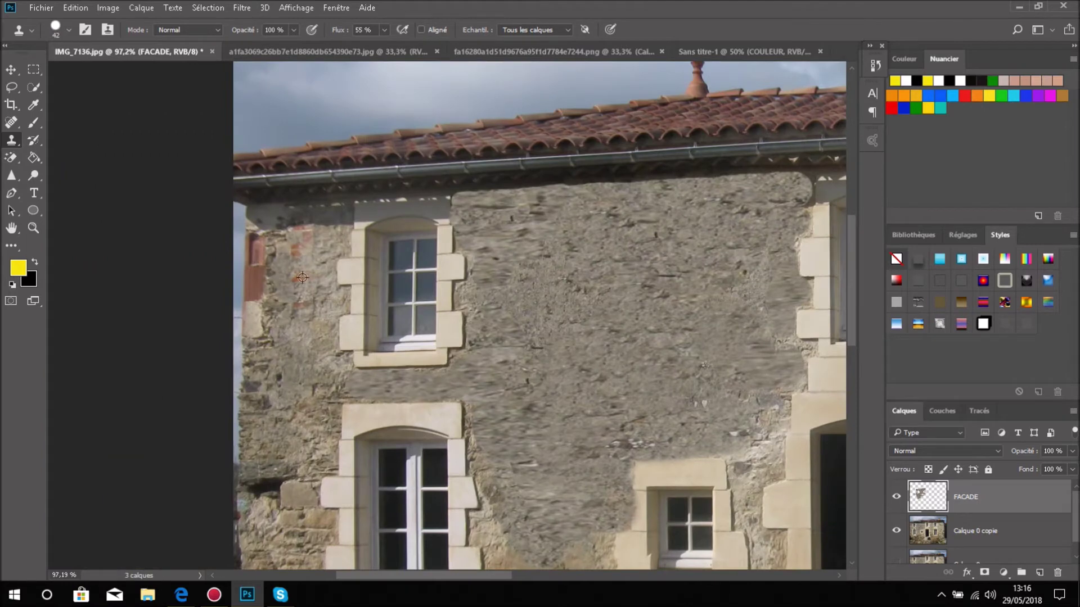
mouse_move(326, 251)
left_mouse_down()
mouse_move(335, 219)
mouse_move(251, 238)
mouse_move(326, 242)
mouse_move(257, 278)
mouse_move(300, 273)
mouse_move(331, 303)
mouse_move(263, 291)
mouse_move(258, 332)
mouse_move(306, 330)
mouse_move(335, 299)
mouse_move(323, 301)
mouse_move(283, 361)
mouse_move(320, 380)
left_mouse_up()
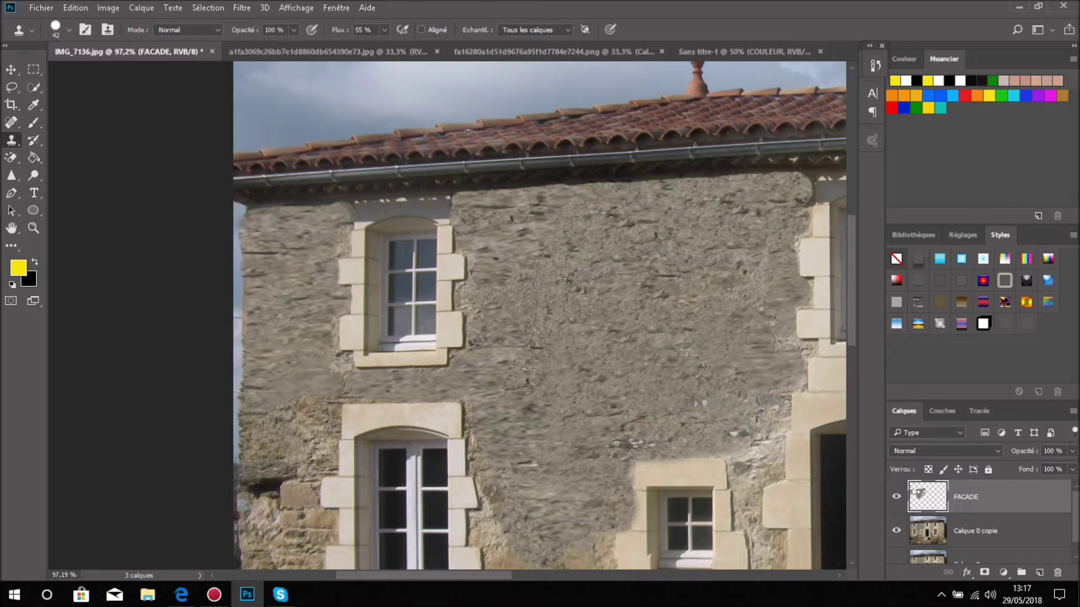
mouse_move(316, 438)
left_mouse_down()
mouse_move(335, 394)
mouse_move(283, 437)
mouse_move(257, 442)
mouse_move(267, 372)
mouse_move(270, 385)
mouse_move(267, 351)
left_mouse_up()
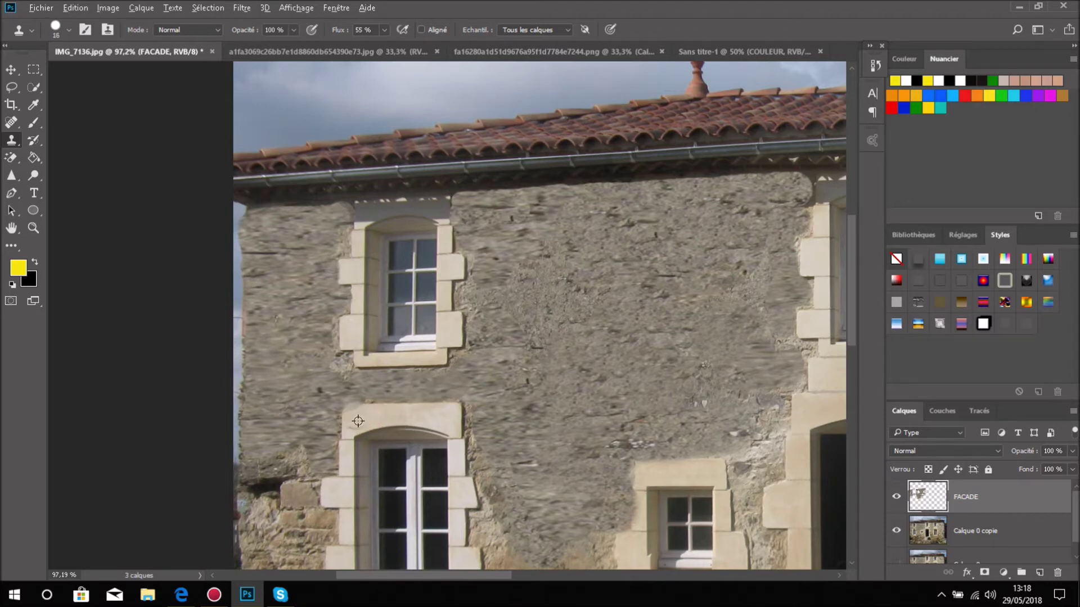
With a 22 px brush, clone wall texture over the lower-left corner stones beside the ground-floor window
scroll(352, 397, "down", 2)
right_click(260, 388, "alt")
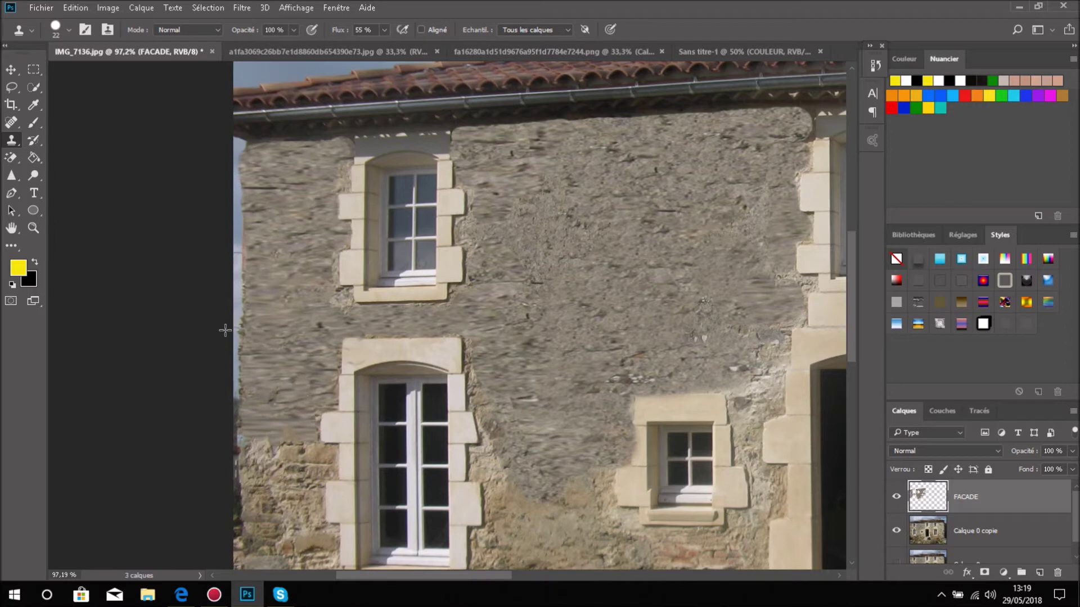
scroll(276, 309, "down", 3)
mouse_move(286, 368)
left_mouse_down()
mouse_move(256, 394)
mouse_move(253, 450)
mouse_move(264, 416)
mouse_move(295, 388)
mouse_move(280, 440)
mouse_move(329, 467)
mouse_move(309, 479)
left_mouse_up()
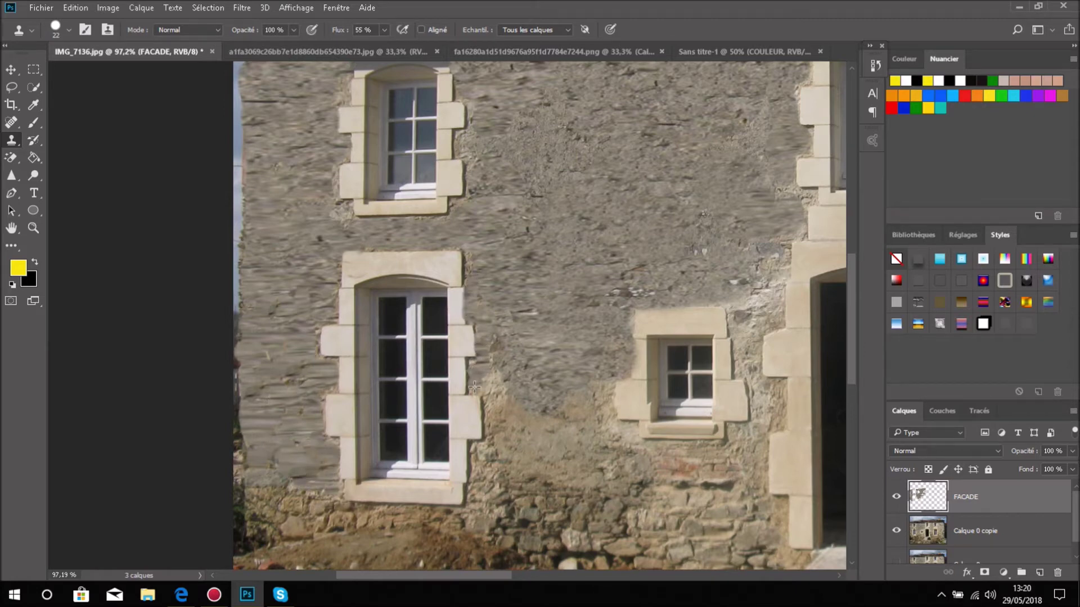
Clone wall texture over the exposed stonework between the left ground-floor window and the small window, and just above the small window
left_click_drag(474, 384, 490, 405)
mouse_move(528, 328)
left_mouse_down()
mouse_move(497, 455)
mouse_move(563, 407)
mouse_move(597, 388)
left_mouse_up()
left_click_drag(638, 295, 721, 300)
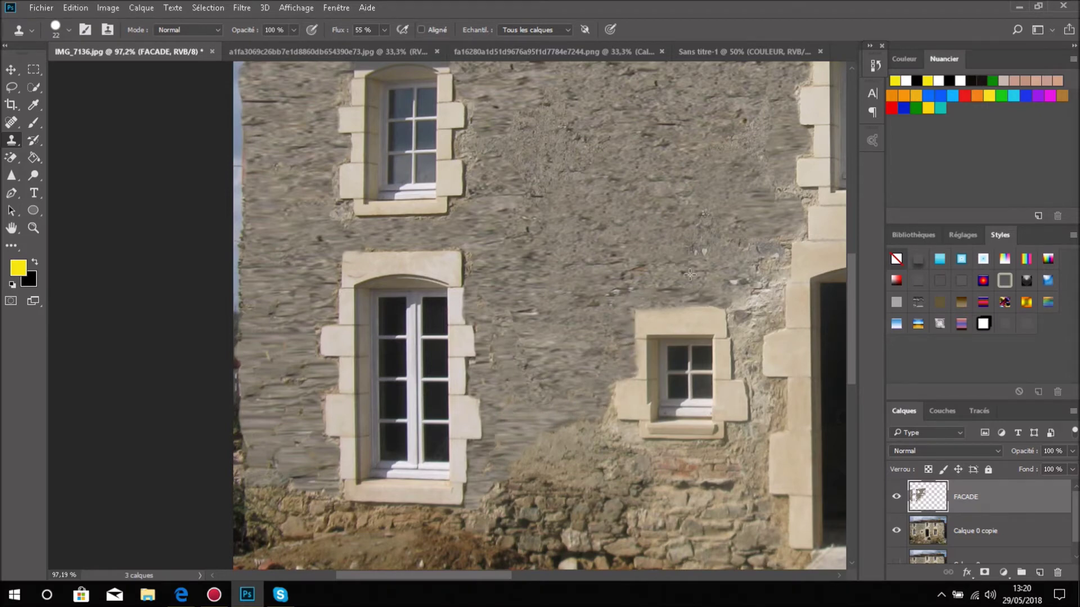
left_click_drag(608, 433, 565, 431)
left_click(642, 216, "alt")
Paint out the small window and its stone surround with cloned wall texture
mouse_move(640, 336)
left_mouse_down()
mouse_move(620, 415)
mouse_move(712, 388)
left_mouse_up()
left_click_drag(635, 393, 723, 413)
left_click_drag(743, 306, 739, 419)
mouse_move(596, 459)
left_mouse_down()
mouse_move(537, 489)
mouse_move(694, 474)
mouse_move(708, 442)
left_mouse_up()
left_click(533, 456, "alt")
left_click_drag(650, 419, 678, 393)
Clone wall texture over the exposed stones at the wall's base, right of the left ground-floor window and at the left corner
scroll(619, 405, "down", 3)
left_click_drag(517, 444, 680, 450)
left_click(281, 386, "alt")
left_click(281, 320, "alt")
mouse_move(281, 399)
left_mouse_down()
mouse_move(270, 437)
mouse_move(282, 326)
mouse_move(276, 446)
left_mouse_up()
Clone wall texture over the stones beneath the left ground-floor window and around its sill, reducing the brush to 16 px
left_click(616, 390, "alt")
right_click(549, 445, "alt")
left_click_drag(478, 454, 315, 442)
left_click_drag(405, 434, 464, 434)
left_click_drag(488, 439, 496, 415)
right_click(393, 422, "alt")
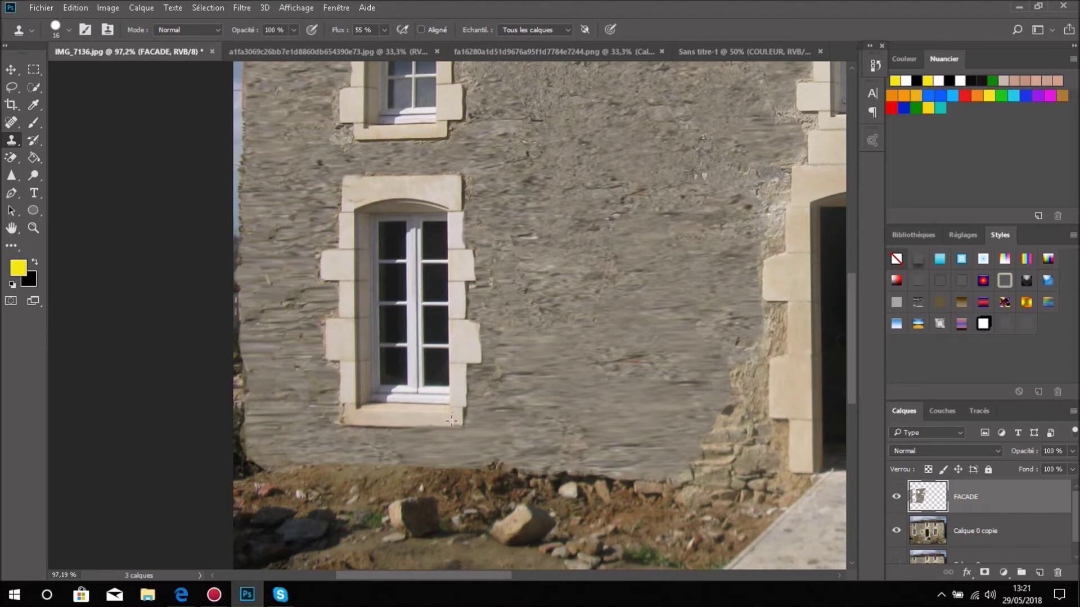
Clone wall texture over the stones left of the doorway and along the wall's base down to the ground line
scroll(669, 255, "down", 1)
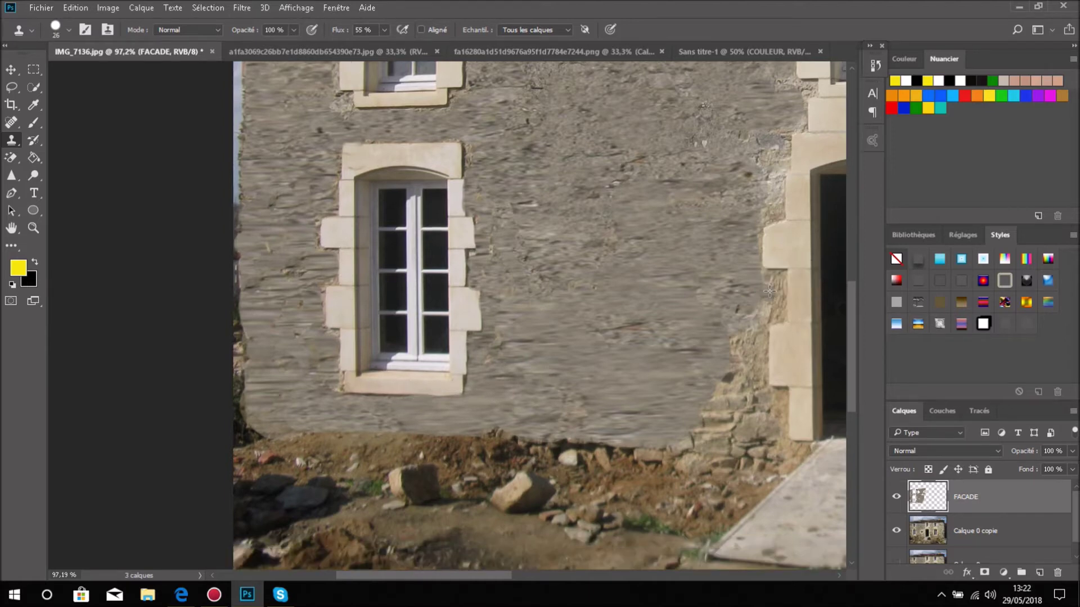
left_click_drag(760, 311, 754, 357)
mouse_move(751, 332)
left_mouse_down()
mouse_move(728, 379)
mouse_move(781, 428)
left_mouse_up()
right_click(742, 410, "alt")
left_click_drag(751, 388, 675, 450)
left_click(630, 388, "alt")
mouse_move(647, 447)
left_mouse_down()
mouse_move(534, 433)
mouse_move(256, 436)
mouse_move(242, 337)
mouse_move(257, 429)
left_mouse_up()
With a 35 px brush, clone wall texture over the stone block between the upper-central window and the door lintel
scroll(339, 347, "down", 5)
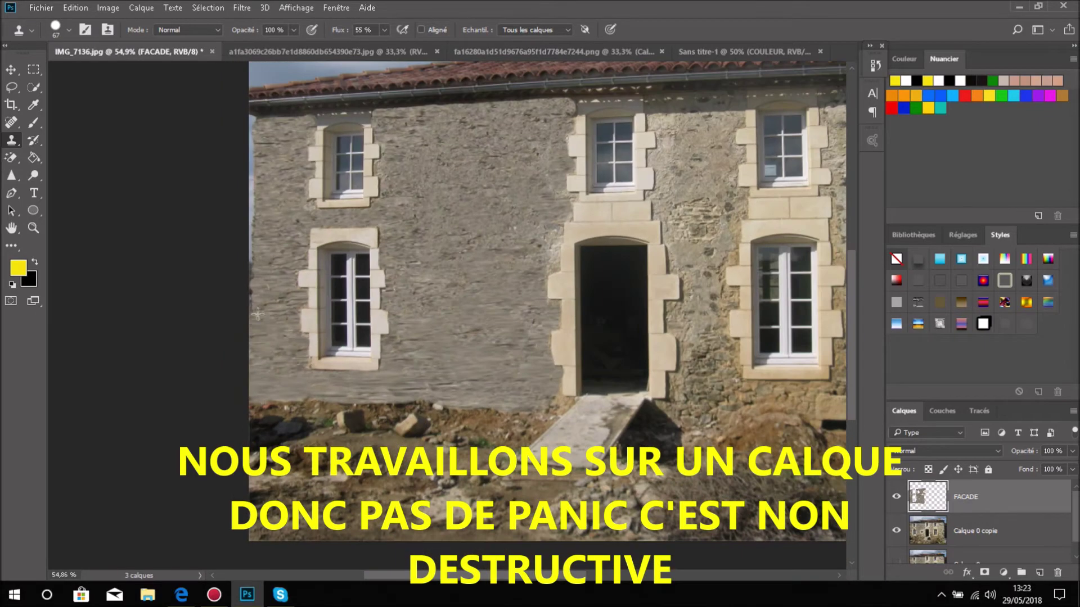
scroll(450, 320, "down", 1)
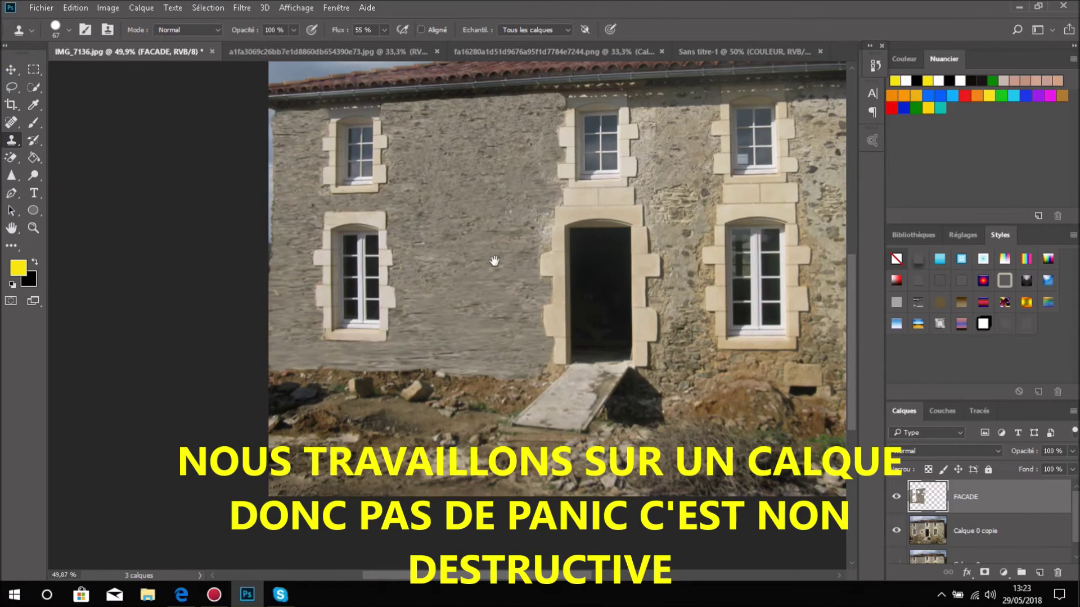
scroll(495, 261, "up", 4)
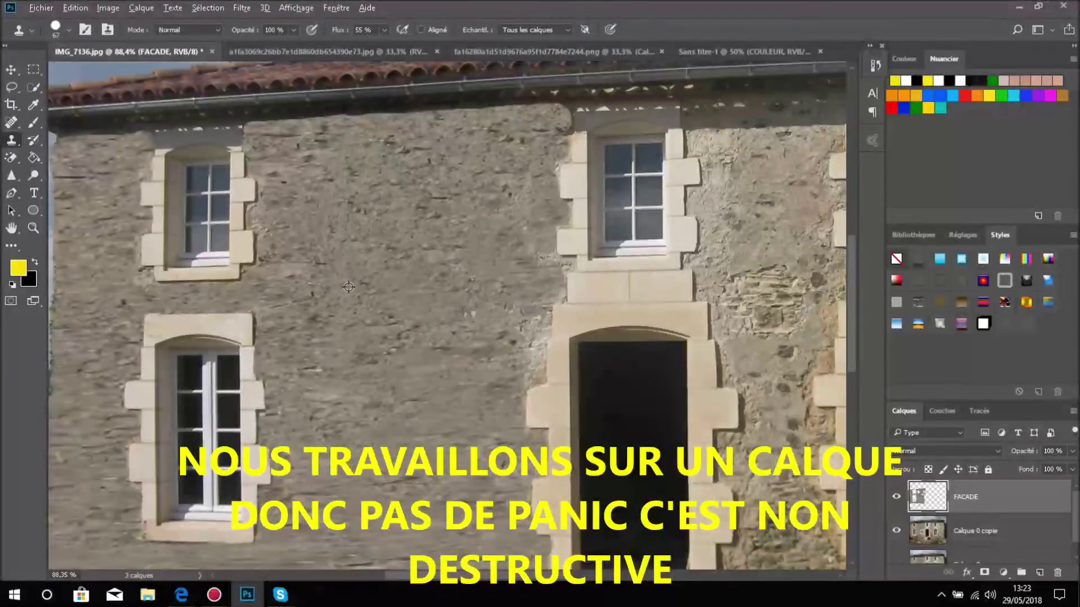
left_click(349, 286, "alt")
right_click(574, 288)
right_click(539, 285)
right_click(539, 285, "alt")
mouse_move(557, 285)
left_mouse_down()
mouse_move(697, 282)
mouse_move(569, 292)
left_mouse_up()
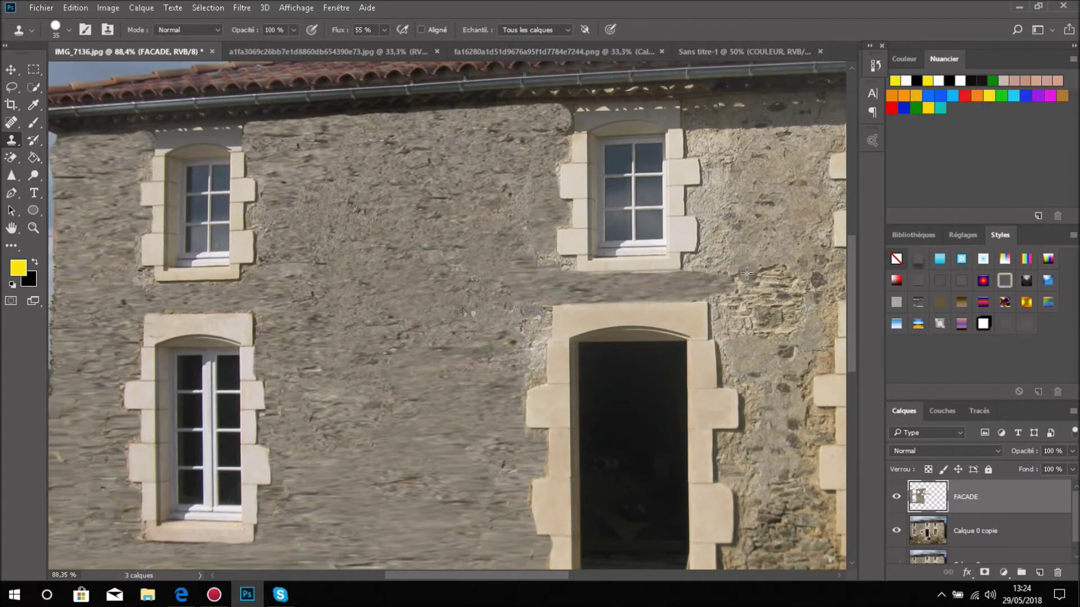
Clone wall texture over the wall between the upper-central and upper-right windows and the stone block below the upper-right window
left_click_drag(746, 273, 578, 320)
left_click(223, 230, "alt")
mouse_move(533, 170)
left_mouse_down()
mouse_move(523, 157)
mouse_move(664, 149)
mouse_move(557, 171)
mouse_move(532, 276)
mouse_move(507, 292)
left_mouse_up()
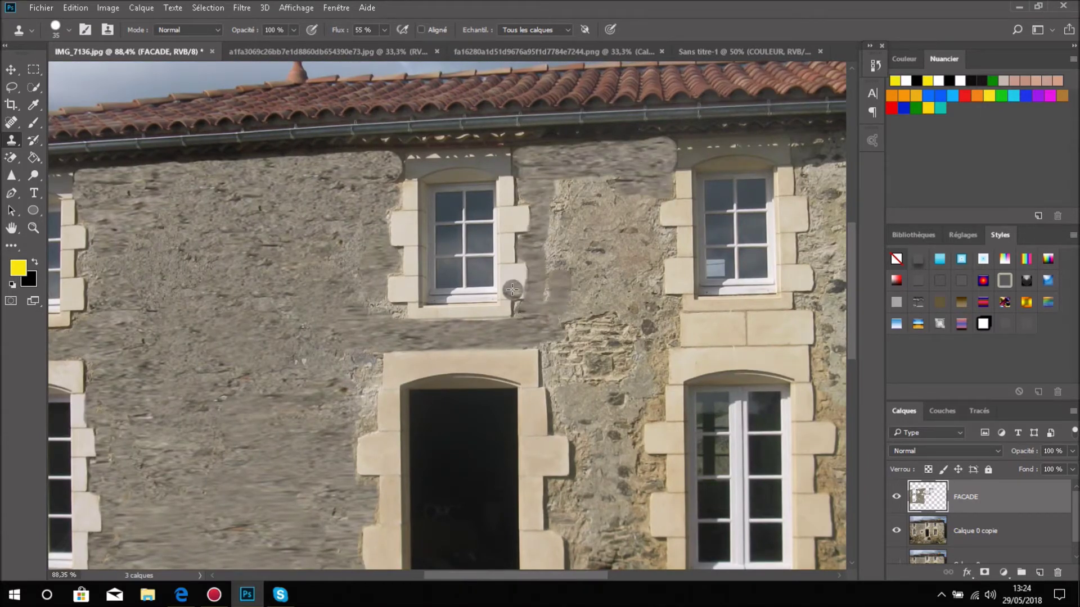
mouse_move(634, 227)
left_mouse_down()
mouse_move(658, 247)
mouse_move(563, 210)
mouse_move(596, 242)
mouse_move(597, 280)
mouse_move(646, 319)
mouse_move(784, 328)
mouse_move(777, 320)
mouse_move(803, 331)
mouse_move(580, 328)
left_mouse_up()
left_click(224, 275, "alt")
Clone wall texture over the stonework along the right side of the doorway, from its base up to the lintel
scroll(520, 342, "down", 3)
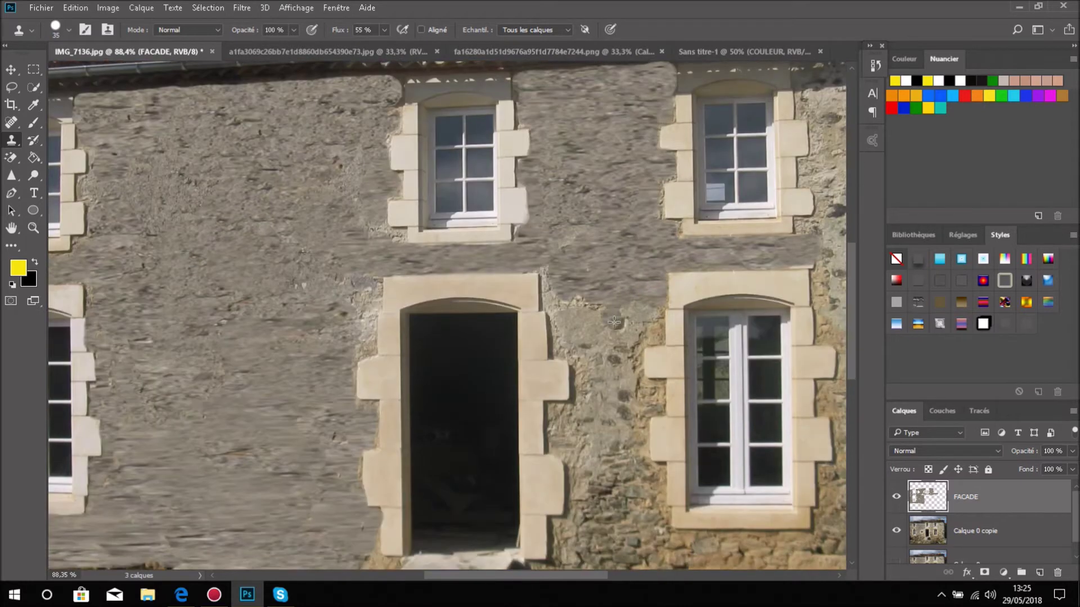
scroll(590, 367, "down", 2)
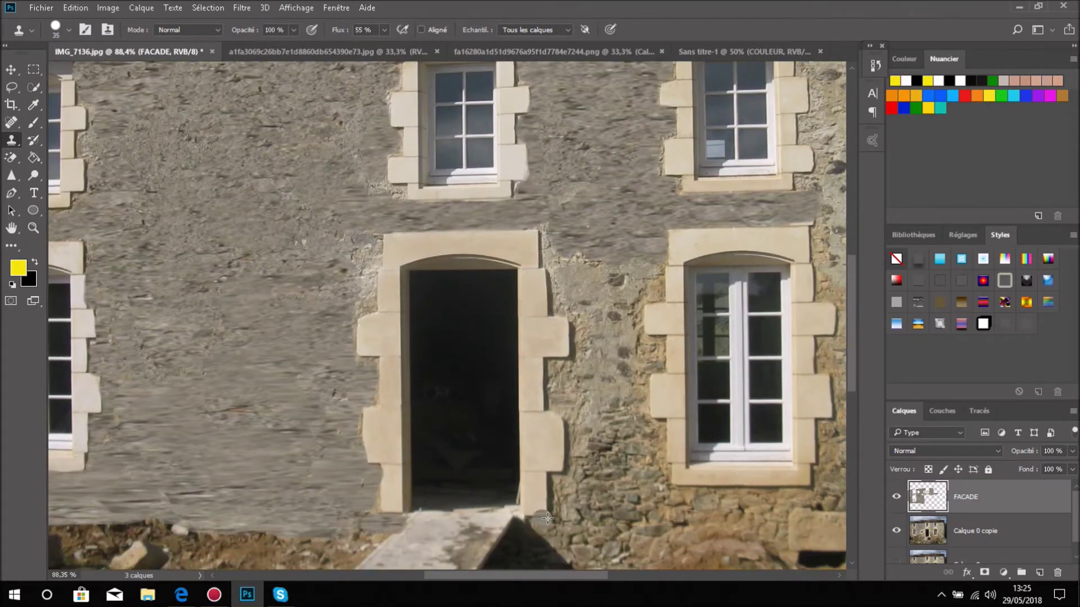
mouse_move(529, 524)
left_mouse_down()
mouse_move(560, 493)
mouse_move(572, 500)
mouse_move(575, 465)
left_mouse_up()
mouse_move(554, 379)
left_mouse_down()
mouse_move(602, 281)
mouse_move(651, 278)
mouse_move(620, 327)
left_mouse_up()
Cover the remaining stonework between the doorway and the right ground-floor window with cloned texture, reducing the brush to 58 px
mouse_move(273, 327)
left_mouse_down()
mouse_move(605, 335)
mouse_move(230, 301)
left_mouse_up()
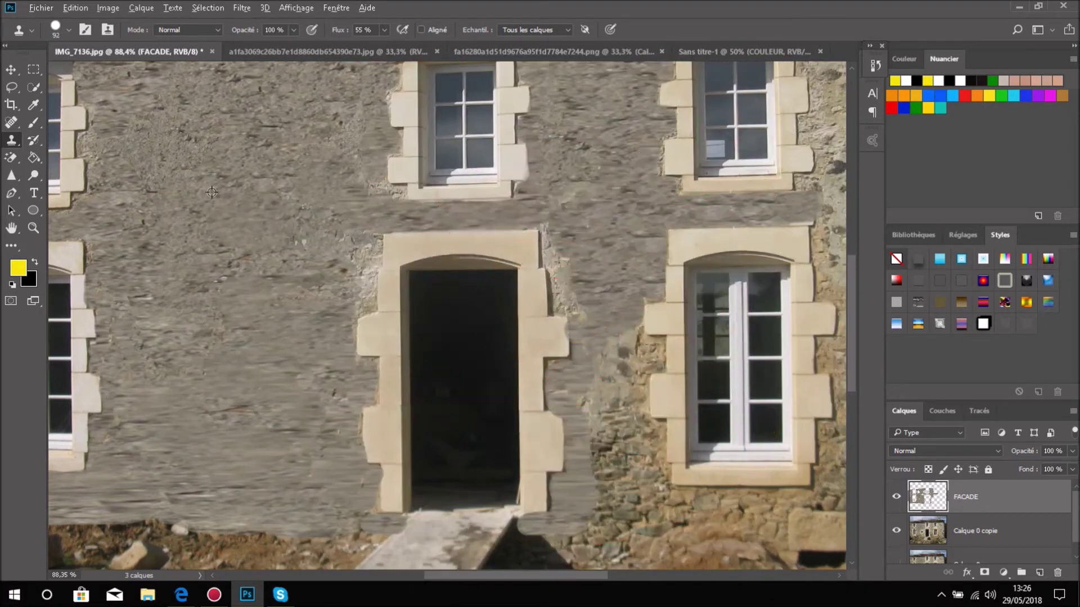
left_click(216, 215, "alt")
left_click_drag(603, 384, 590, 385)
mouse_move(616, 348)
left_mouse_down()
mouse_move(644, 361)
mouse_move(633, 473)
mouse_move(570, 303)
mouse_move(586, 391)
left_mouse_up()
left_click_drag(617, 497, 647, 497)
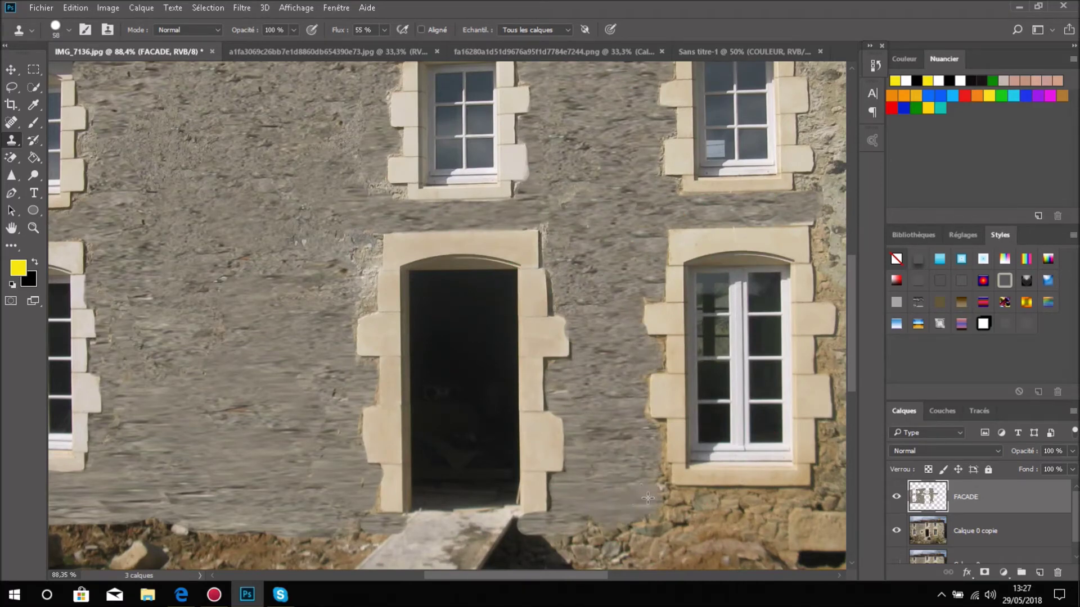
mouse_move(657, 431)
left_mouse_down()
mouse_move(647, 506)
mouse_move(742, 504)
mouse_move(726, 501)
mouse_move(829, 526)
mouse_move(610, 534)
left_mouse_up()
Clone wall texture over the whole wall section right of the right-hand windows, from the gutter down to the base
mouse_move(593, 370)
left_mouse_down()
mouse_move(505, 393)
mouse_move(405, 451)
left_mouse_up()
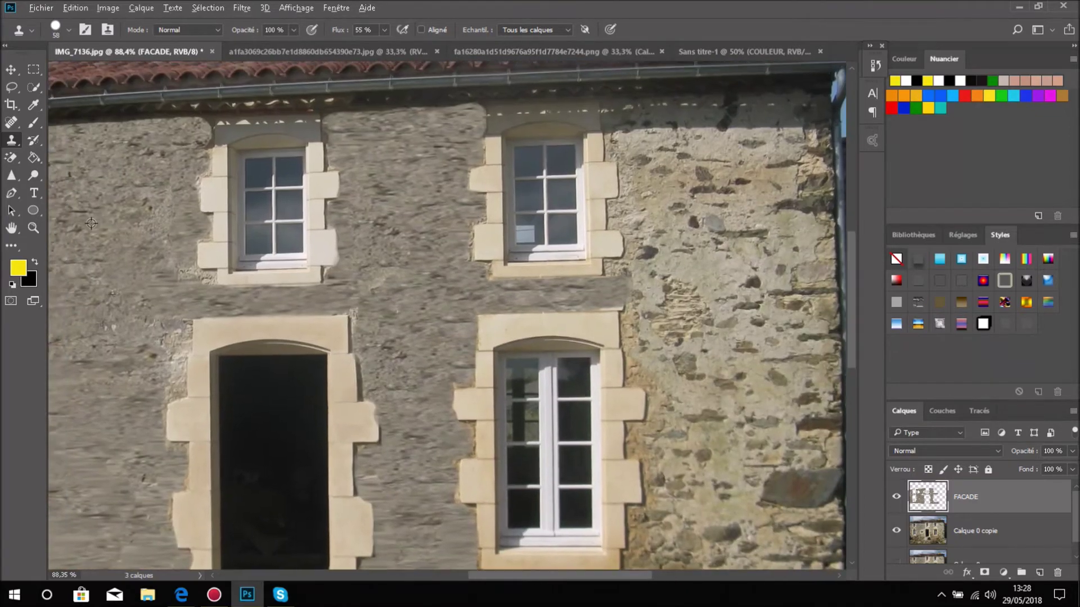
mouse_move(621, 118)
left_mouse_down()
mouse_move(638, 367)
mouse_move(664, 135)
mouse_move(705, 143)
mouse_move(697, 186)
mouse_move(737, 337)
mouse_move(782, 118)
mouse_move(816, 104)
mouse_move(821, 299)
mouse_move(753, 180)
mouse_move(734, 169)
mouse_move(816, 376)
mouse_move(655, 416)
mouse_move(636, 450)
mouse_move(819, 416)
left_mouse_up()
scroll(819, 417, "down", 3)
left_click(760, 108, "alt")
mouse_move(665, 317)
left_mouse_down()
mouse_move(663, 339)
mouse_move(693, 325)
mouse_move(753, 371)
left_mouse_up()
mouse_move(744, 316)
left_mouse_down()
mouse_move(799, 332)
mouse_move(821, 382)
mouse_move(776, 427)
mouse_move(702, 457)
mouse_move(743, 368)
left_mouse_up()
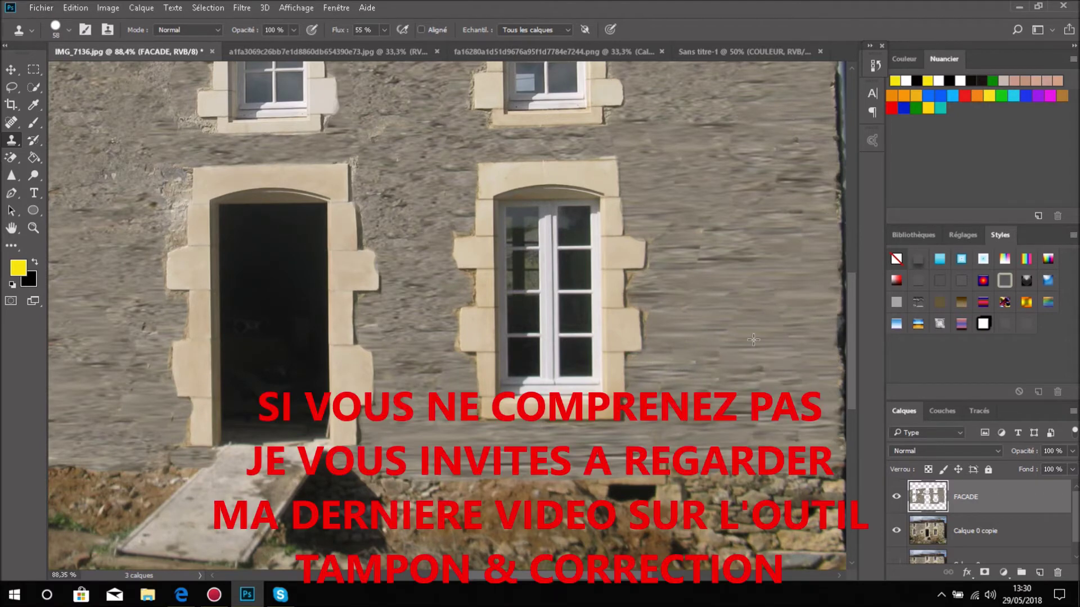
scroll(628, 293, "down", 3)
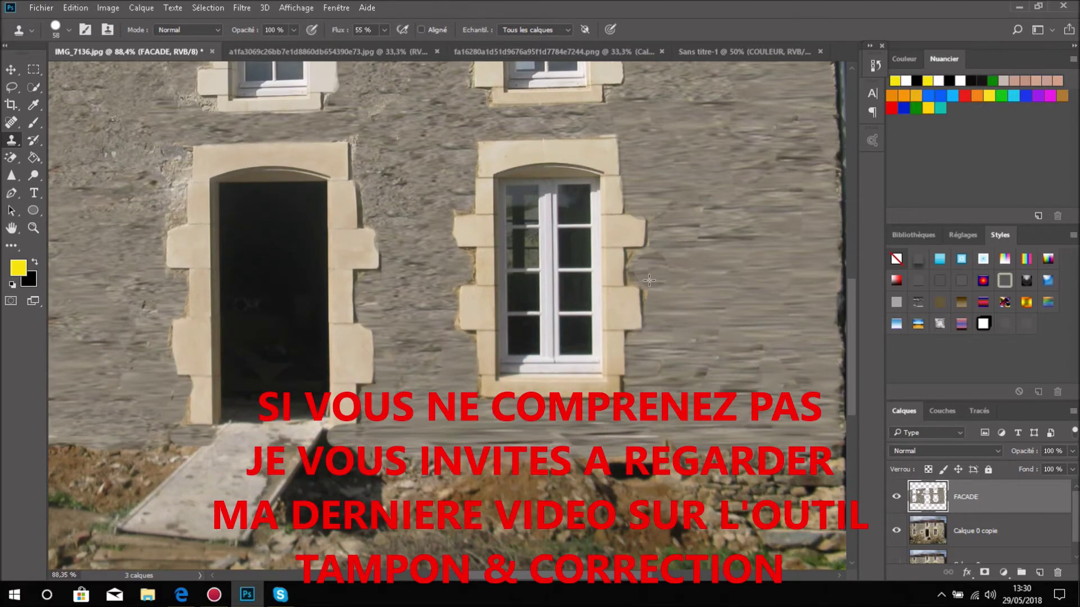
scroll(633, 293, "down", 1)
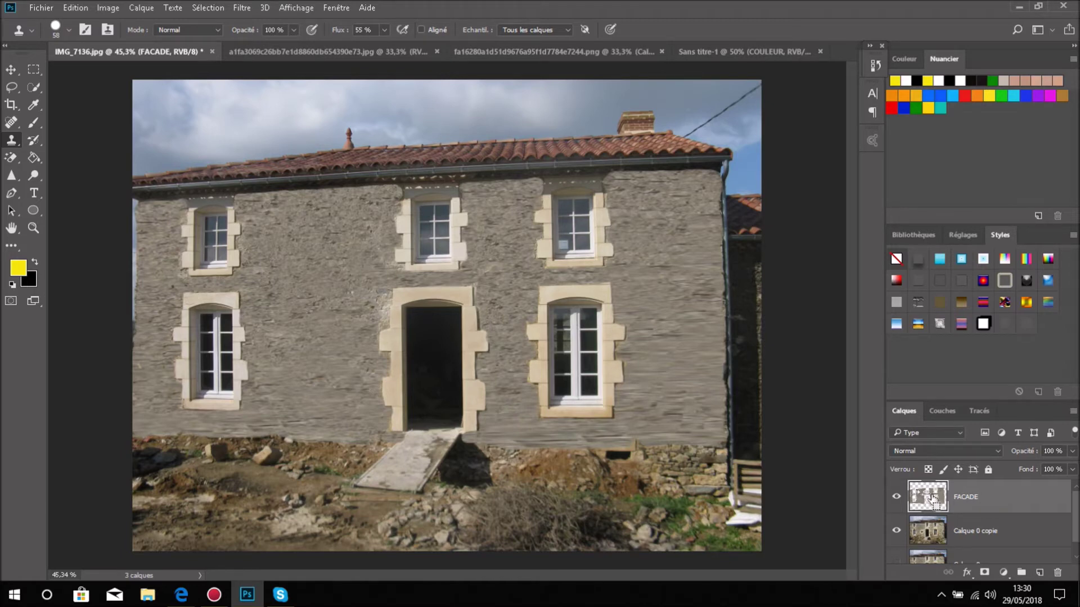
Load the FACADE layer's painted area as a selection and open the Fill (Remplir) command
left_click(929, 499, "ctrl")
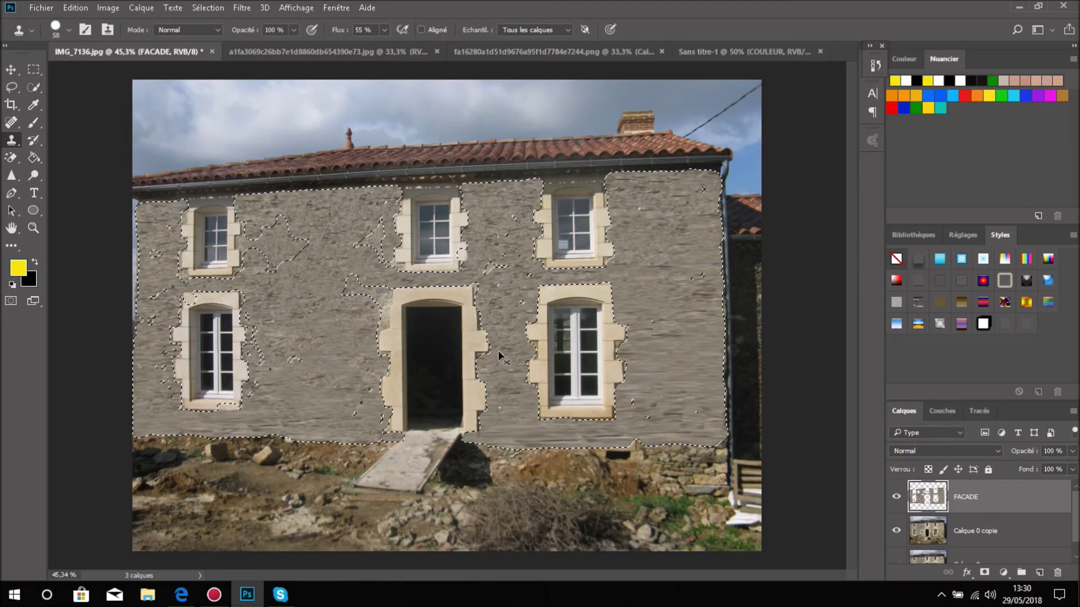
left_click(43, 7)
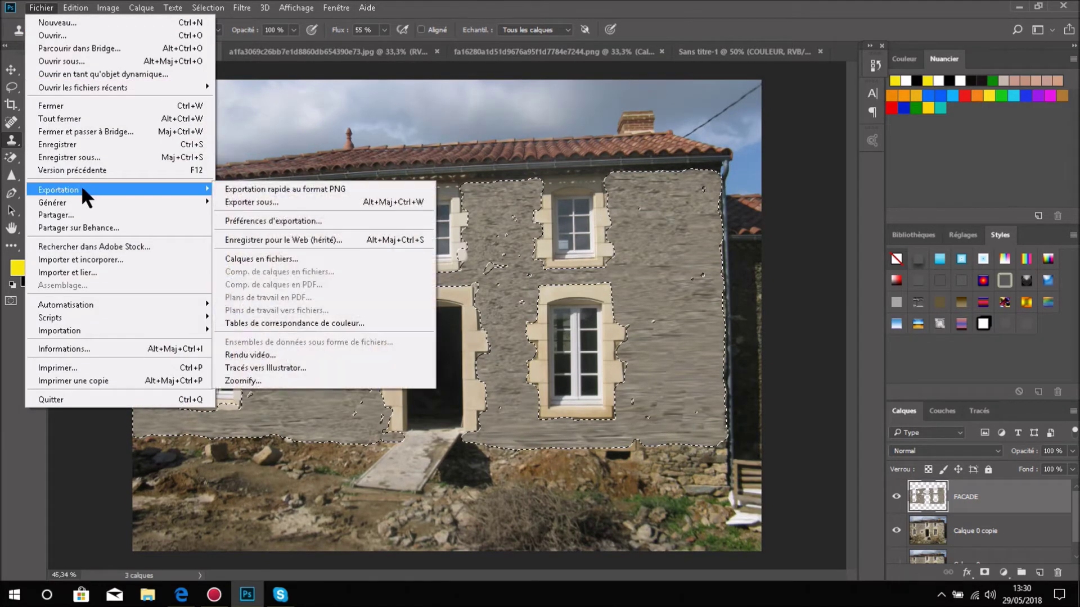
mouse_move(82, 8)
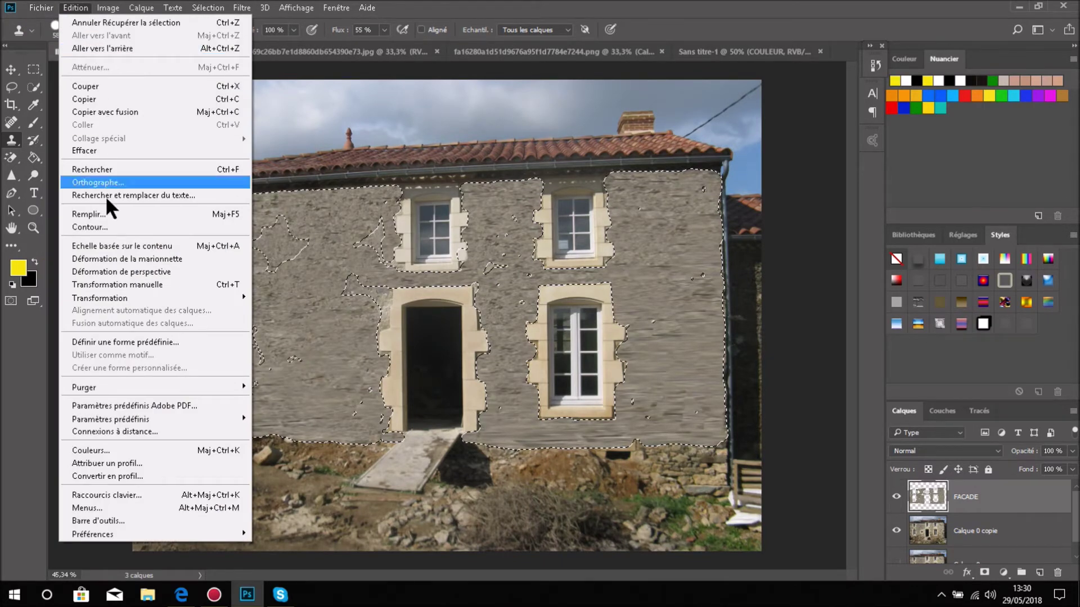
left_click(107, 213)
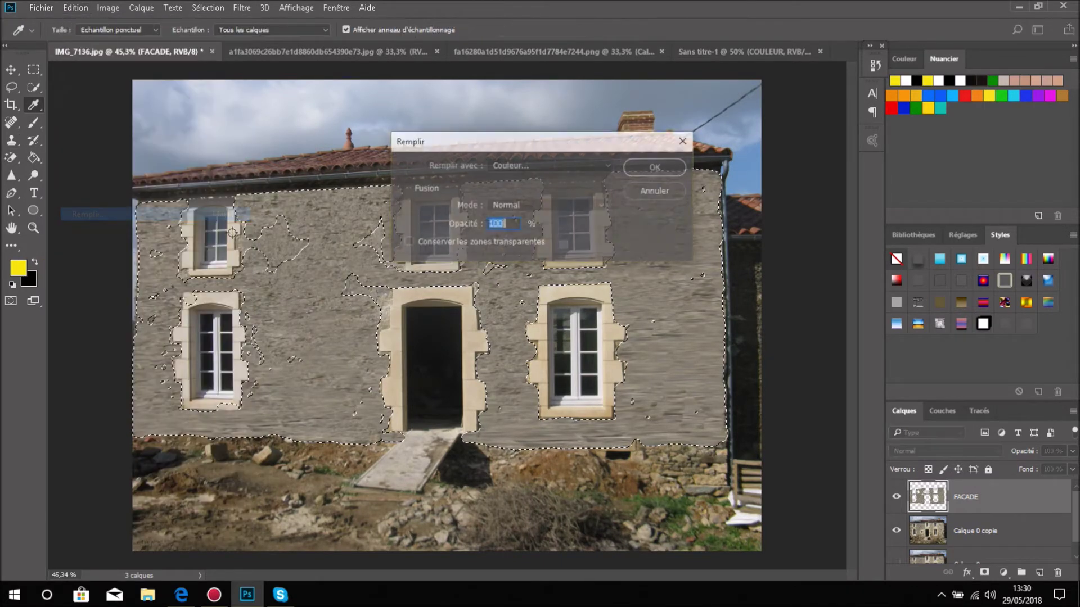
Fill the façade selection with the dark yellow colour #938026 at 100% opacity in Normal mode, and deselect it
left_click(607, 164)
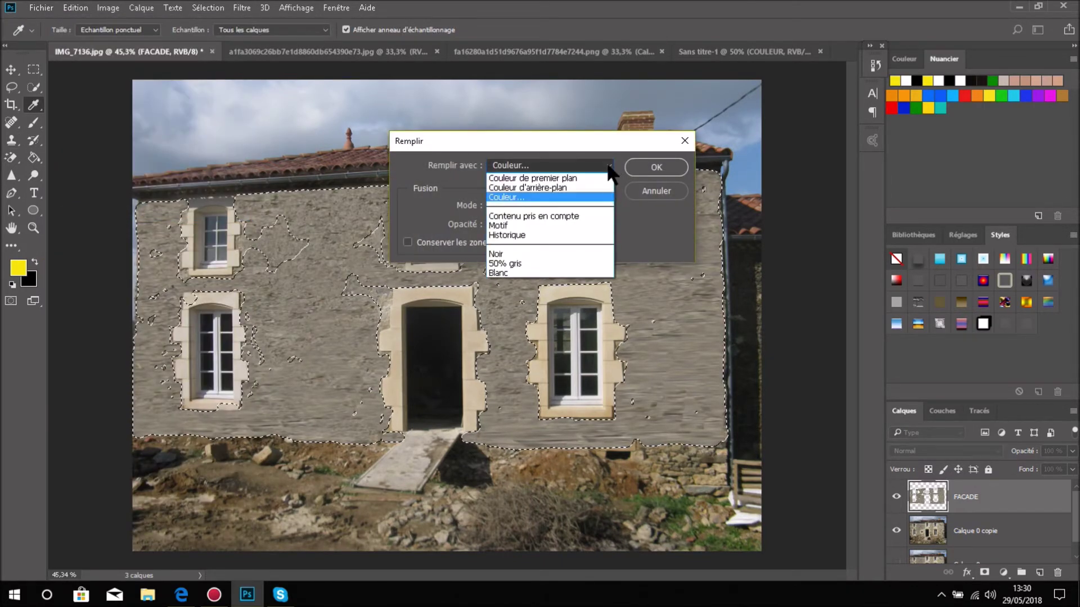
left_click(573, 225)
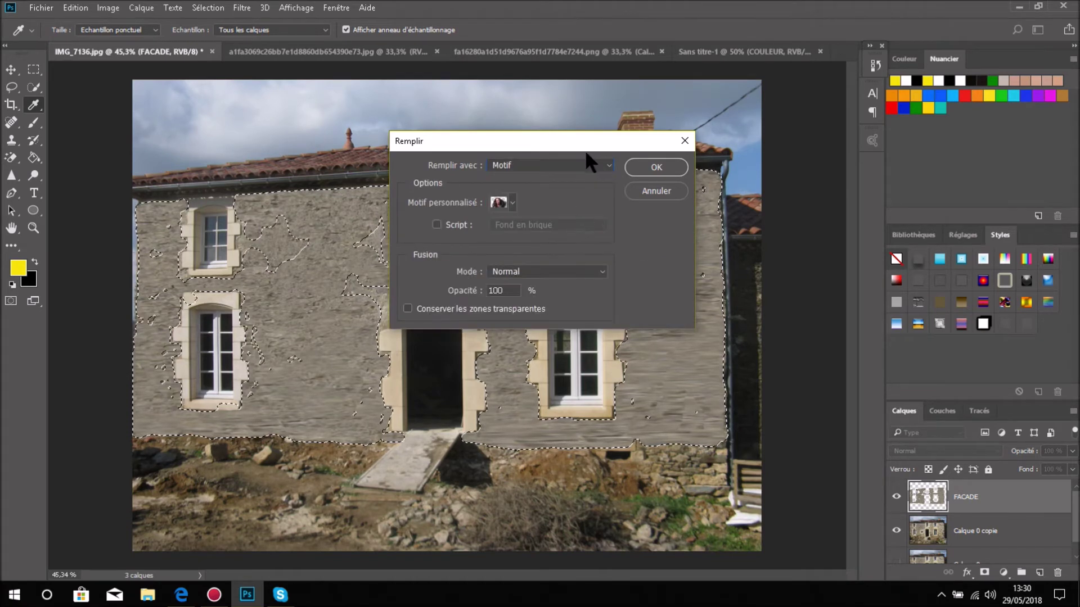
left_click(587, 163)
left_click(571, 196)
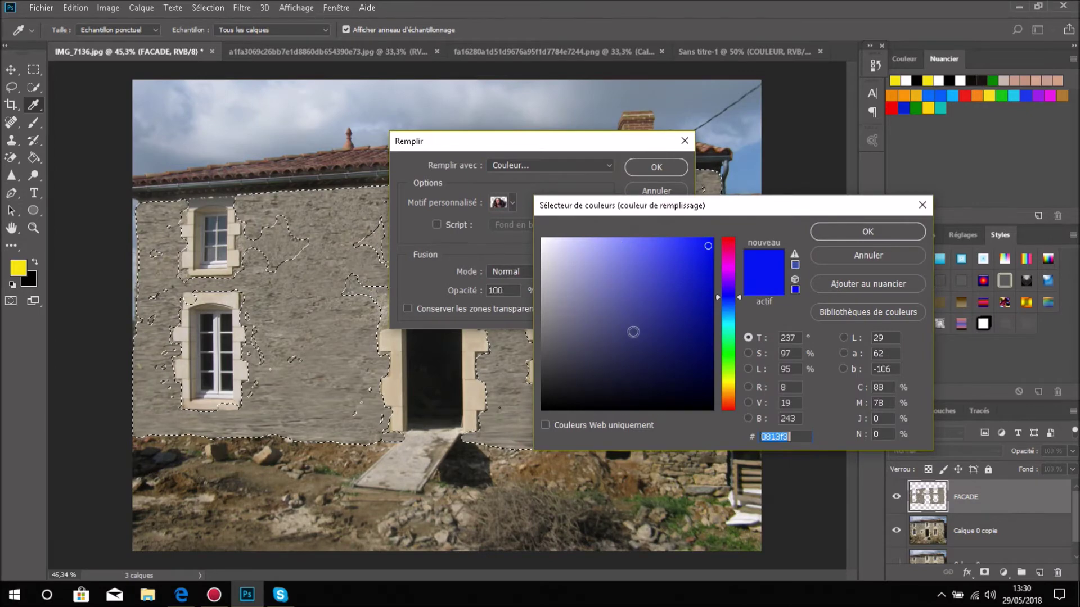
left_click(729, 387)
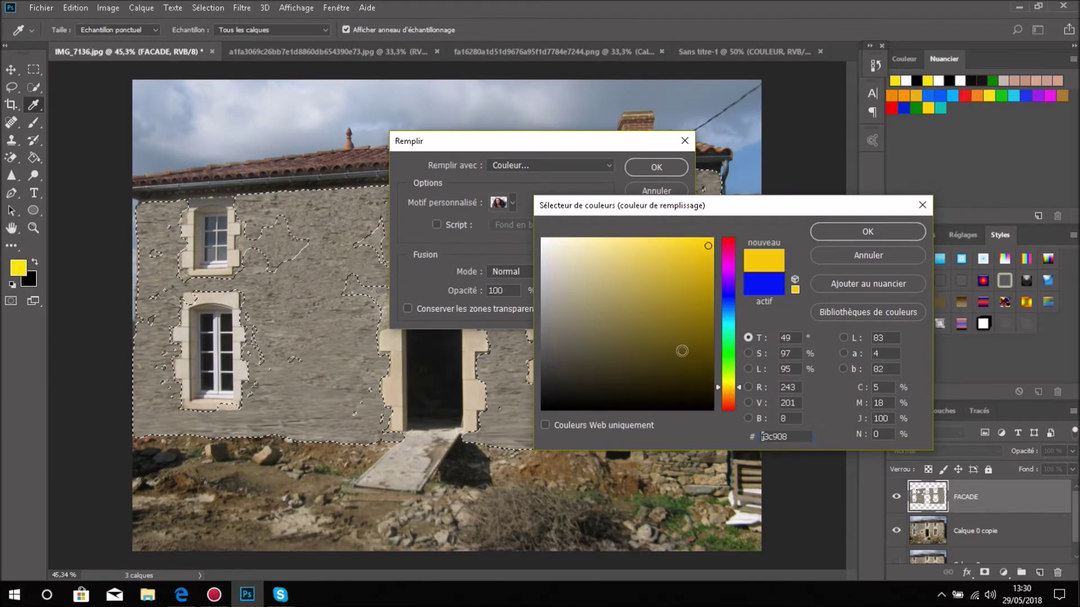
left_click(660, 324)
left_click_drag(661, 324, 665, 314)
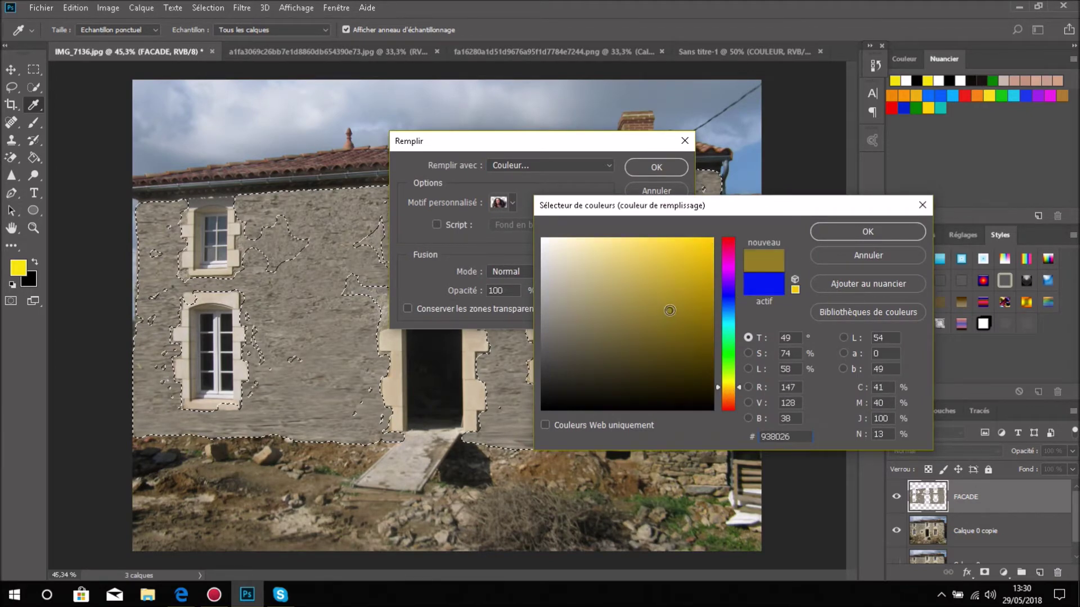
left_click(866, 225)
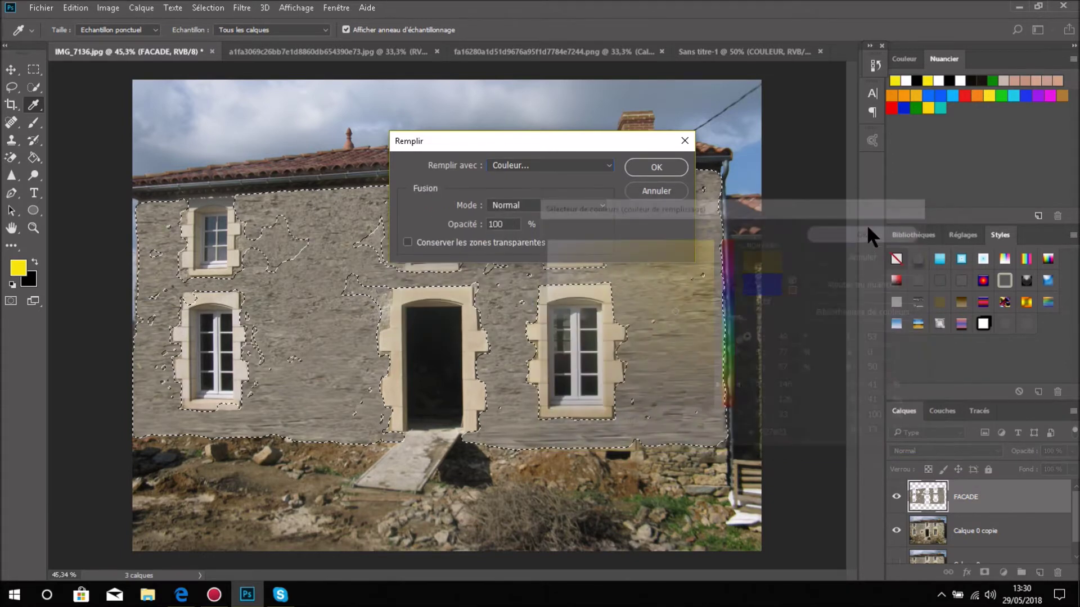
left_click(658, 167)
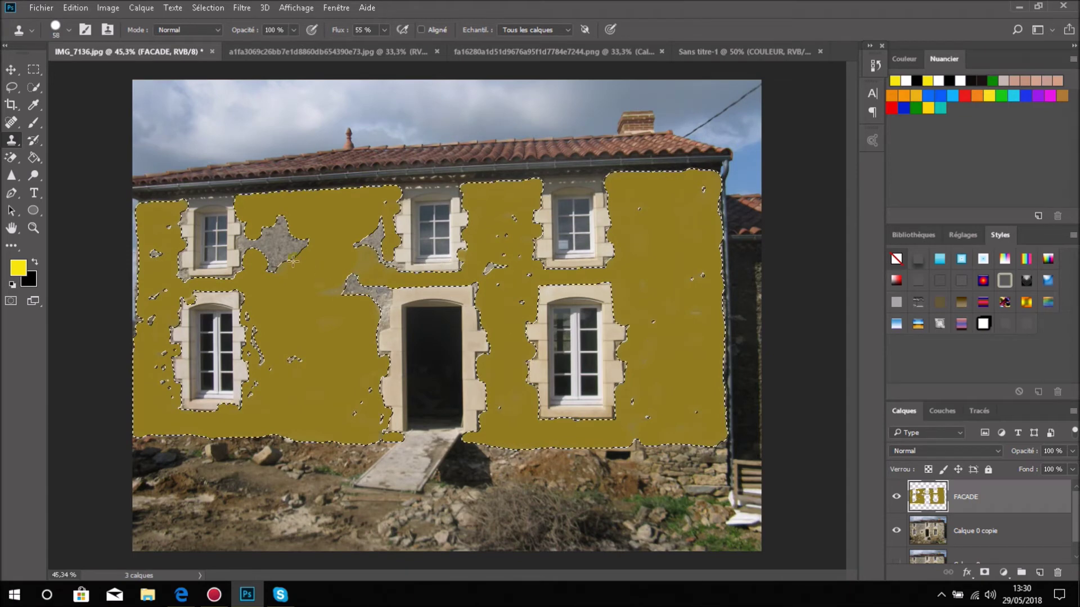
left_click(213, 6)
left_click(218, 35)
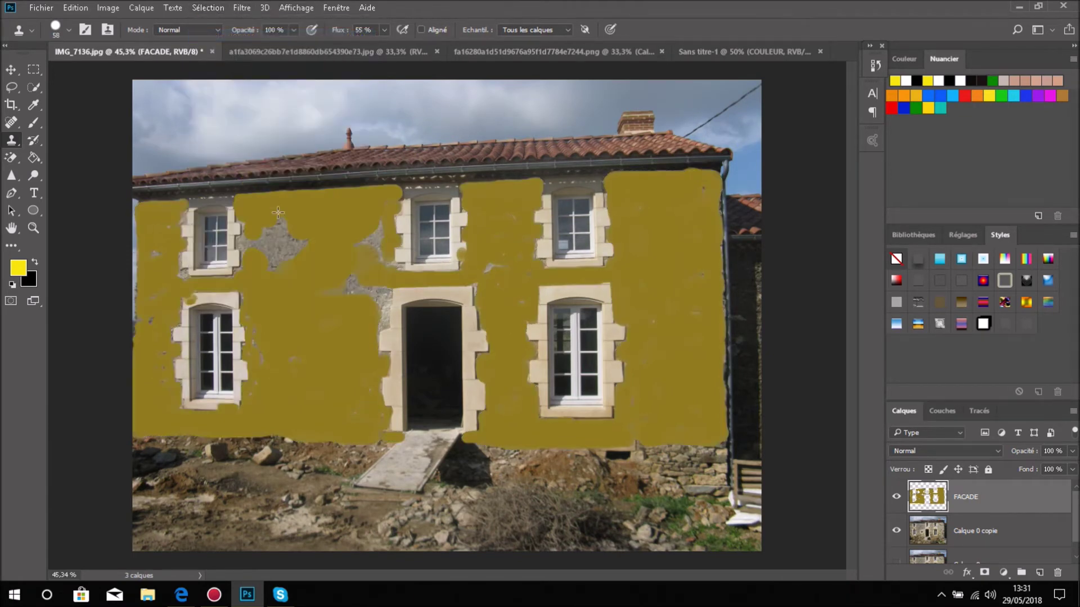
Clone the yellow wall colour over the grey patches between the upper-left window and the doorway, enlarging the brush to 102 px
mouse_move(290, 246)
left_mouse_down()
mouse_move(270, 230)
mouse_move(266, 252)
mouse_move(277, 271)
mouse_move(277, 246)
mouse_move(296, 247)
mouse_move(252, 227)
left_mouse_up()
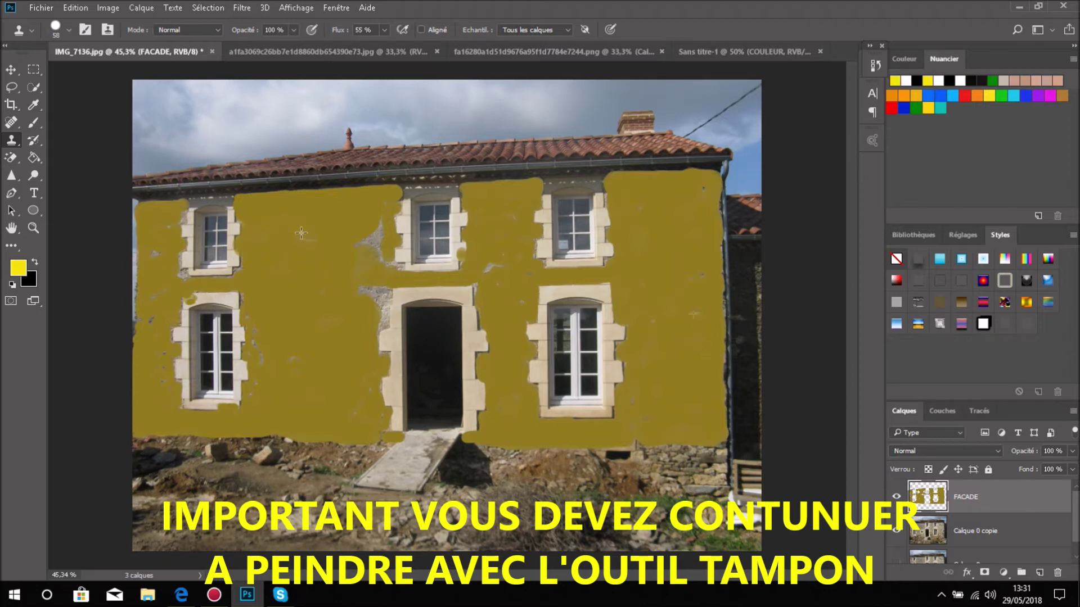
right_click(318, 277, "alt")
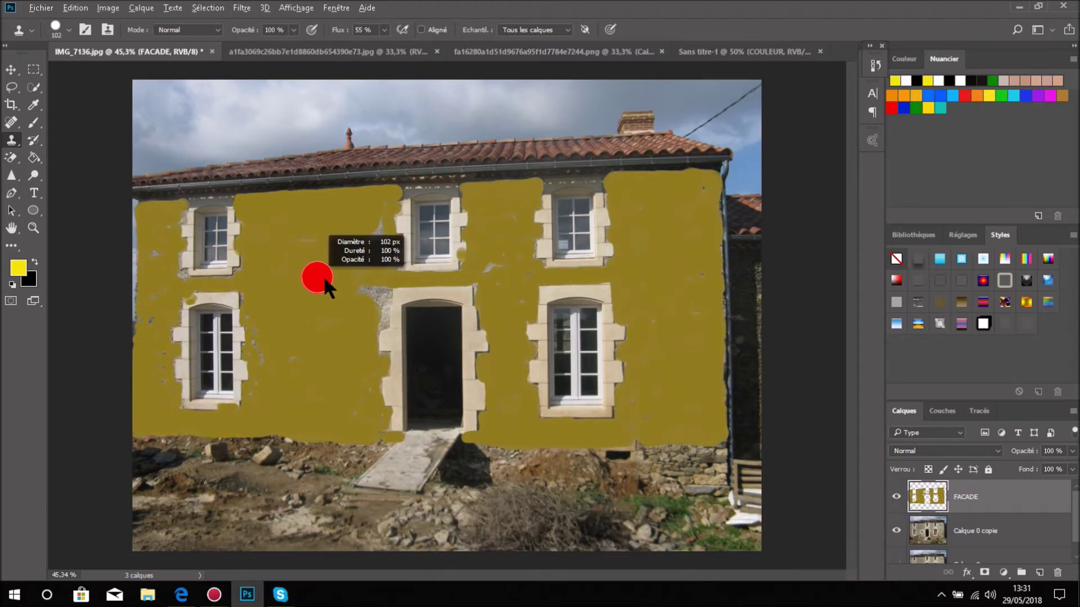
left_click_drag(256, 351, 255, 324)
mouse_move(335, 331)
left_mouse_down()
mouse_move(339, 301)
mouse_move(353, 290)
mouse_move(371, 304)
left_mouse_up()
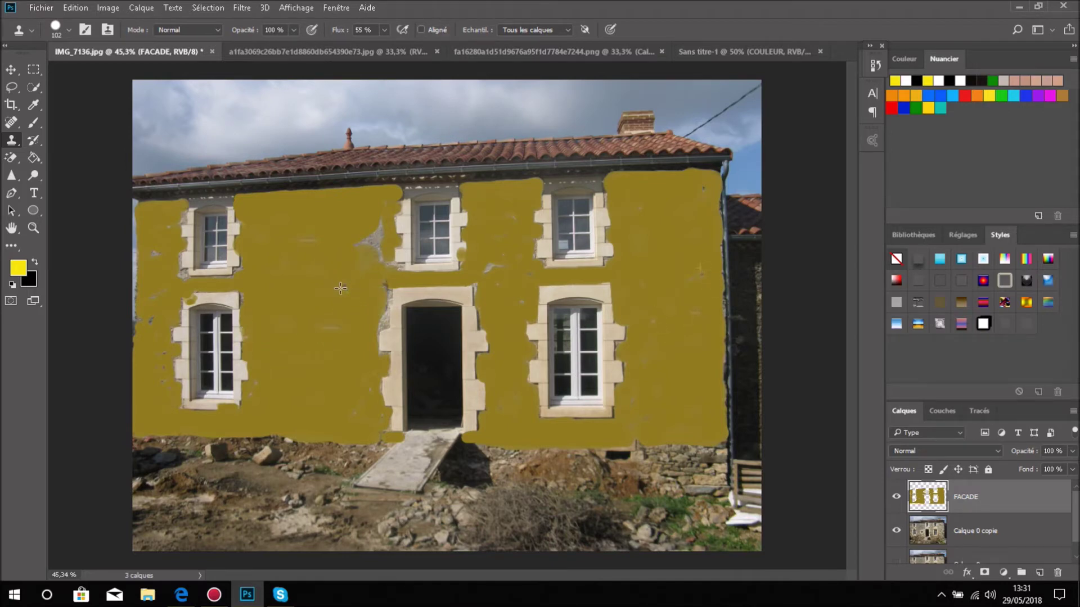
left_click(34, 122)
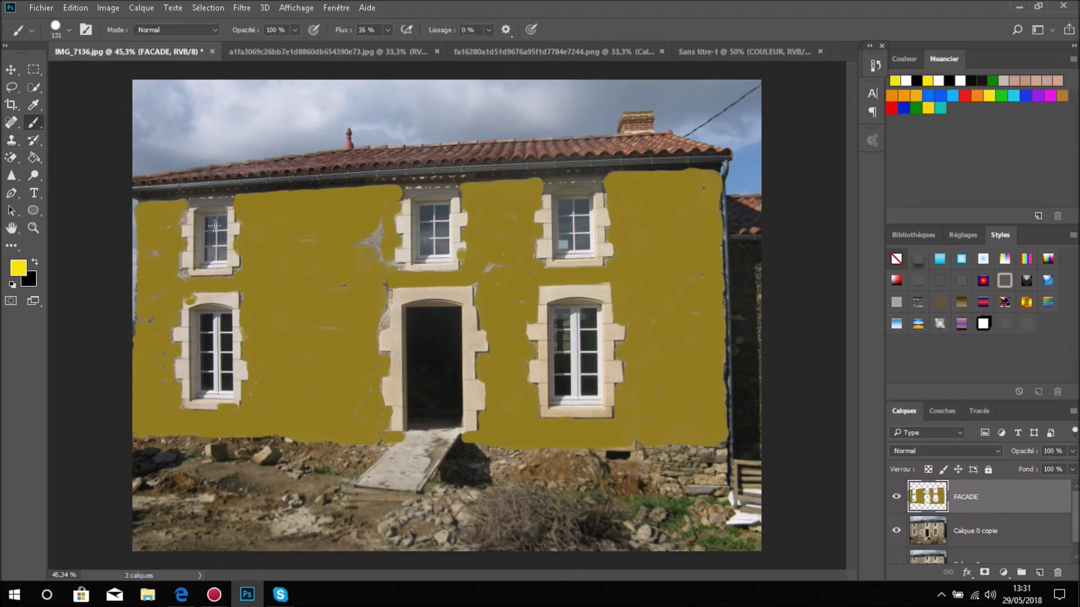
right_click(303, 251, "alt")
left_click_drag(311, 255, 311, 276)
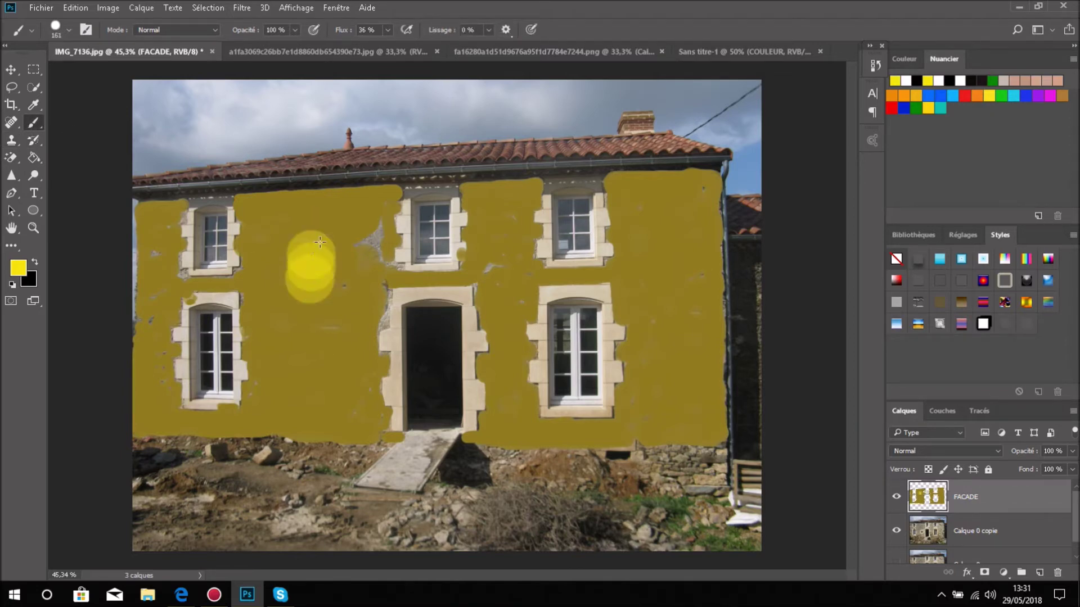
key("ctrl+z")
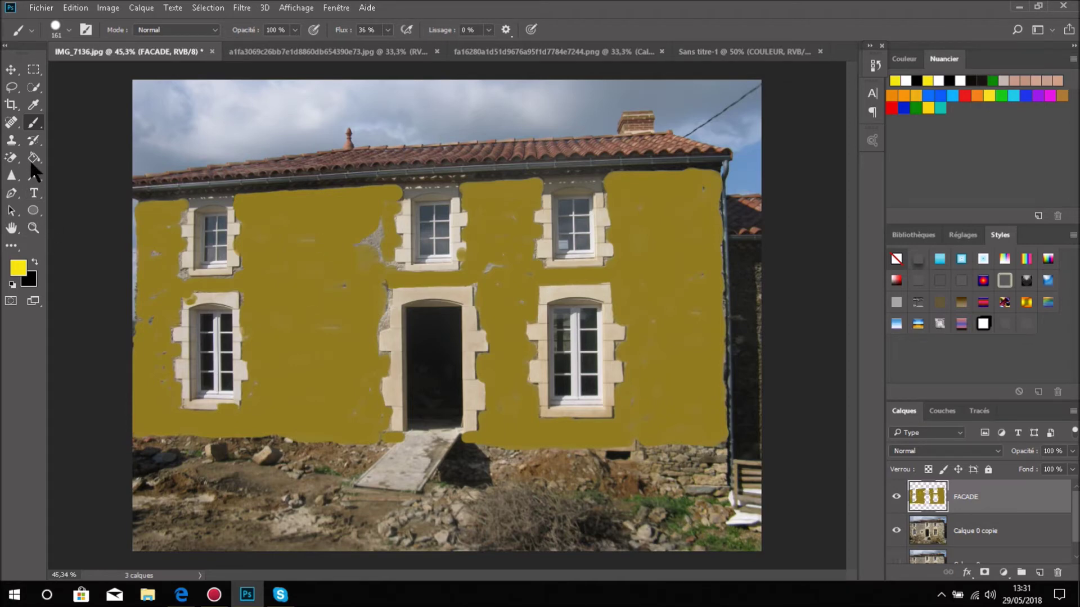
Clone wall colour with the Clone Stamp over the grey patches beside the upper-middle window and along the doorway's upper left edge
left_click(12, 138)
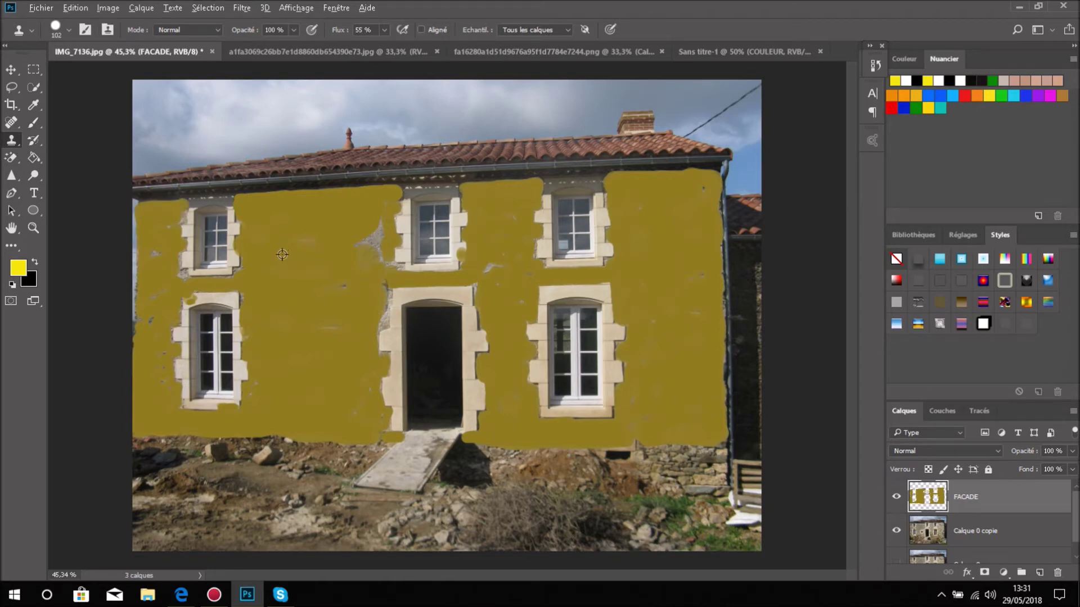
mouse_move(369, 238)
left_mouse_down()
mouse_move(363, 229)
mouse_move(378, 227)
left_mouse_up()
left_click(297, 363)
left_click_drag(292, 359, 318, 379)
scroll(367, 321, "up", 3)
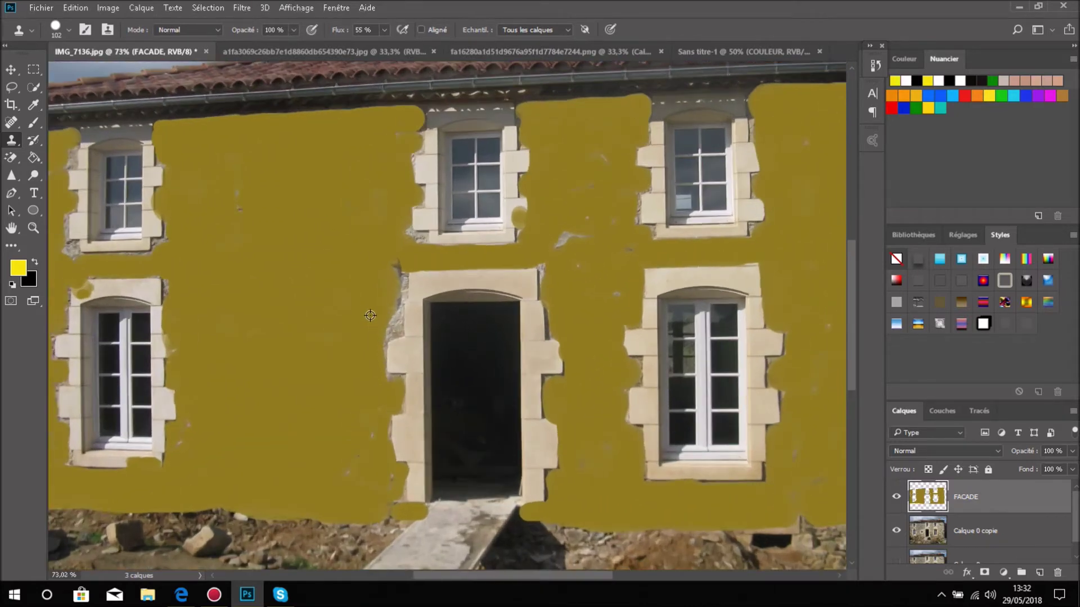
left_click_drag(340, 296, 327, 296)
mouse_move(389, 307)
left_mouse_down()
mouse_move(388, 322)
mouse_move(401, 268)
mouse_move(397, 306)
left_mouse_up()
Rebuild the stone sill of the left ground-floor window, and clone wall colour over the blemishes on the lower wall left of the doorway
left_click(107, 462, "alt")
left_click_drag(133, 461, 149, 460)
left_click(326, 468, "alt")
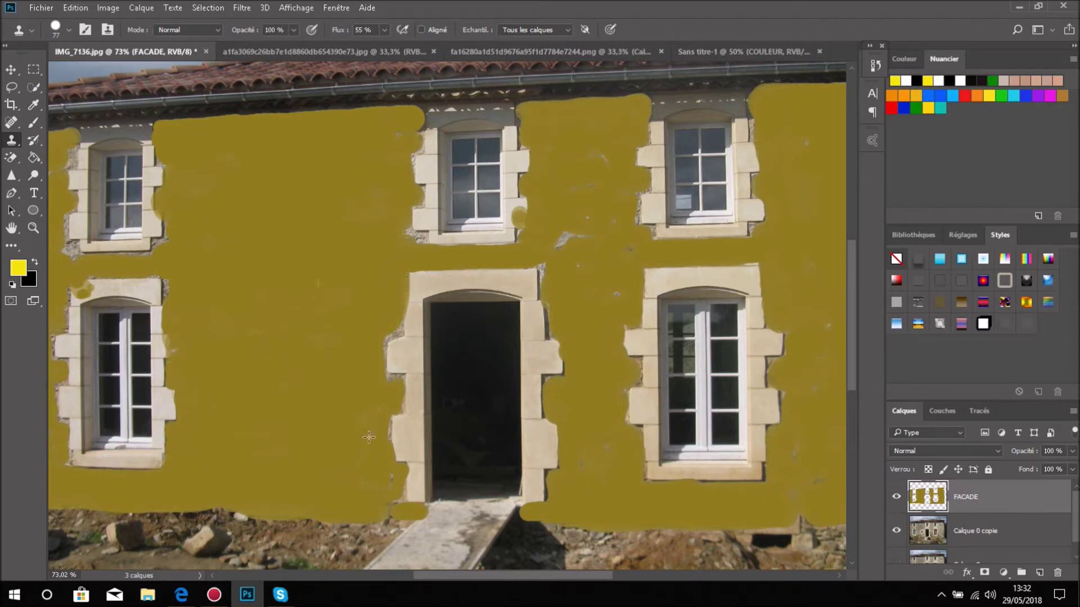
left_click_drag(368, 437, 396, 491)
left_click_drag(237, 508, 204, 507)
left_click(409, 450, "alt")
left_click_drag(424, 486, 426, 502)
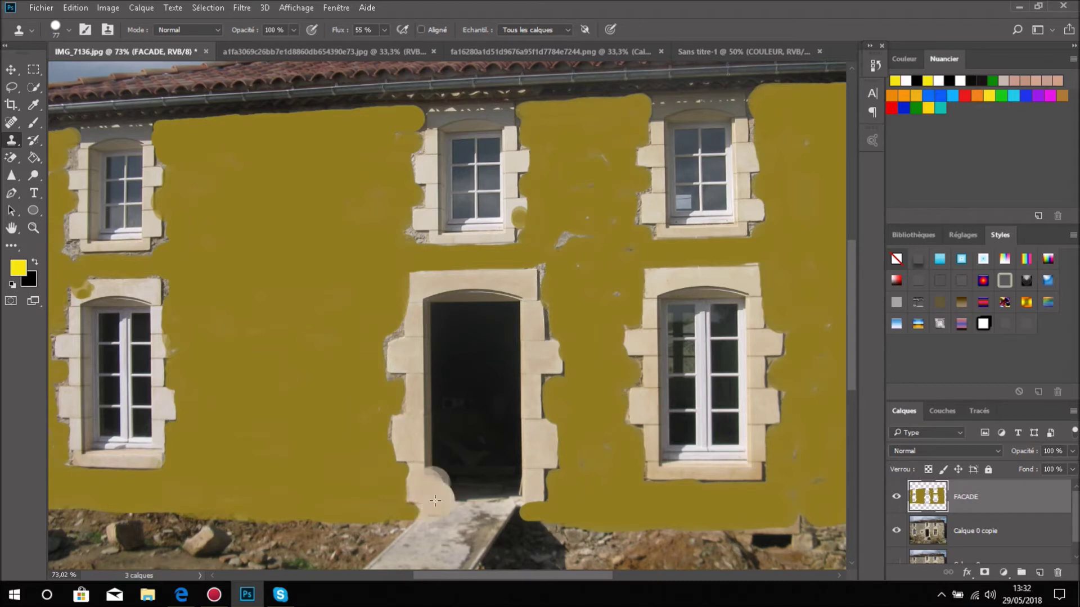
key("ctrl+z")
Clone stone texture with a smaller brush onto the bases of both door jambs and the left ground-floor window's lintel and right side block
right_click(417, 469, "alt")
left_click(409, 437, "alt")
left_click_drag(411, 493, 418, 512)
left_click_drag(528, 499, 532, 514)
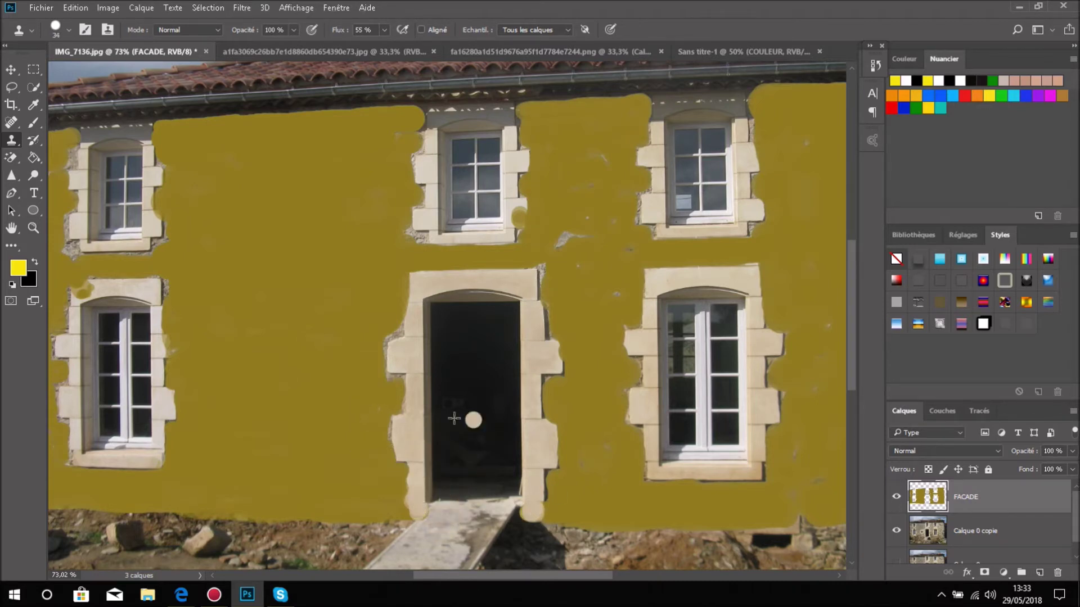
left_click_drag(94, 291, 78, 292)
left_click(167, 346)
Clone wall colour over the grey patches around the upper-middle window, and restore the stone at its lower right corner
scroll(678, 420, "down", 1)
scroll(678, 419, "up", 1)
left_click(344, 244, "alt")
left_click_drag(568, 238, 562, 242)
left_click_drag(600, 158, 596, 202)
left_click_drag(520, 218, 523, 230)
mouse_move(412, 233)
left_mouse_down()
mouse_move(418, 243)
mouse_move(403, 233)
left_mouse_up()
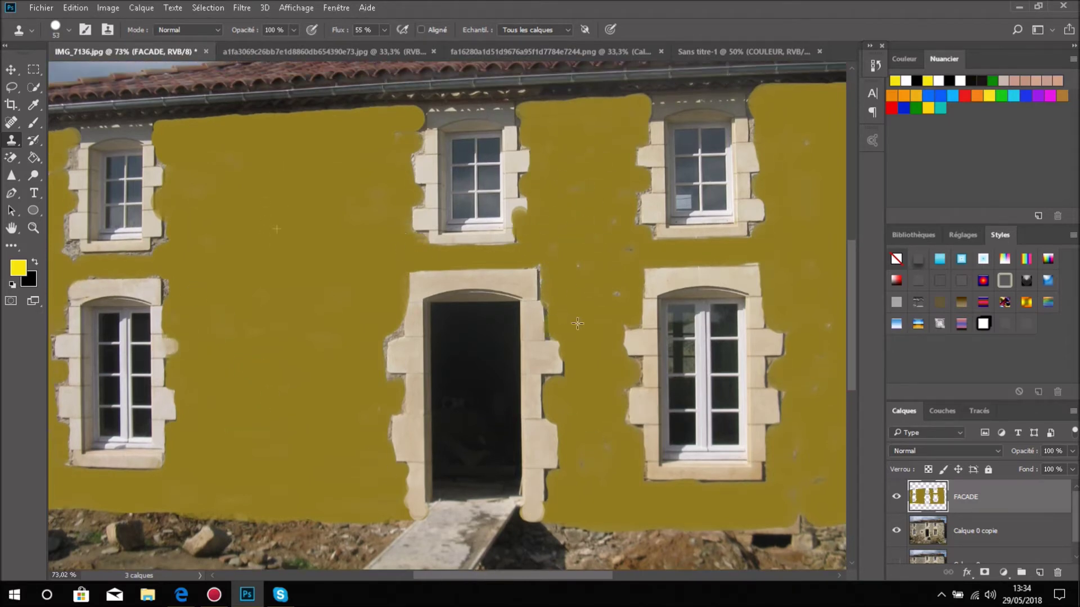
Clone wall colour over the blemishes beside the right edge of the right ground-floor window, reducing the brush to 23 px
left_click_drag(811, 484, 794, 495)
left_click(787, 399)
right_click(786, 371, "alt")
left_click(773, 370)
Touch up the wall left of the left ground-floor window and its stone sill with a 19 px clone brush
scroll(732, 382, "down", 3)
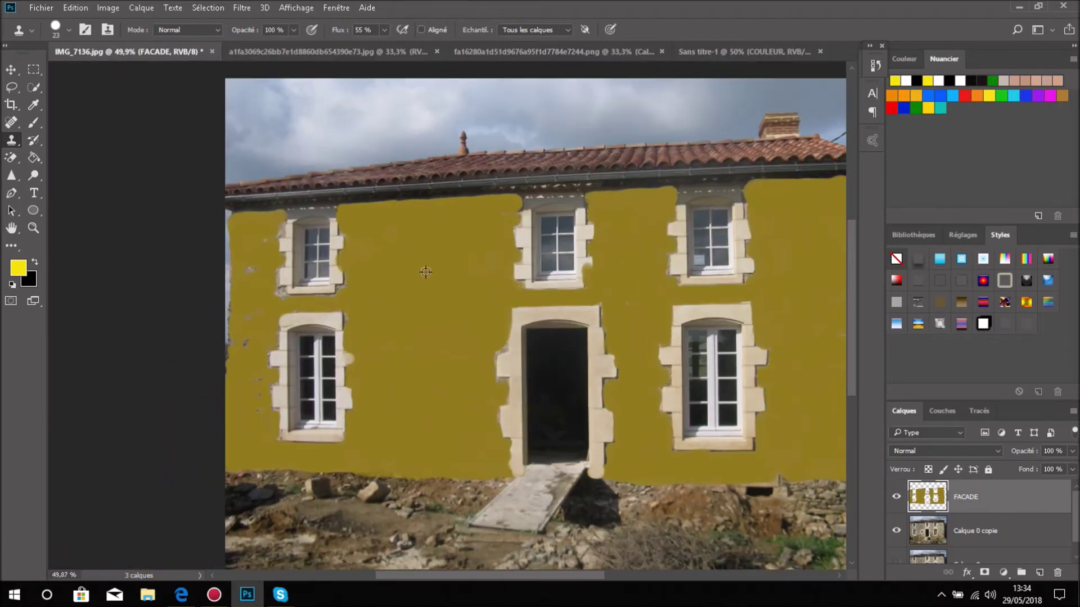
scroll(304, 438, "up", 3)
left_click_drag(210, 434, 187, 434)
left_click_drag(264, 437, 311, 442)
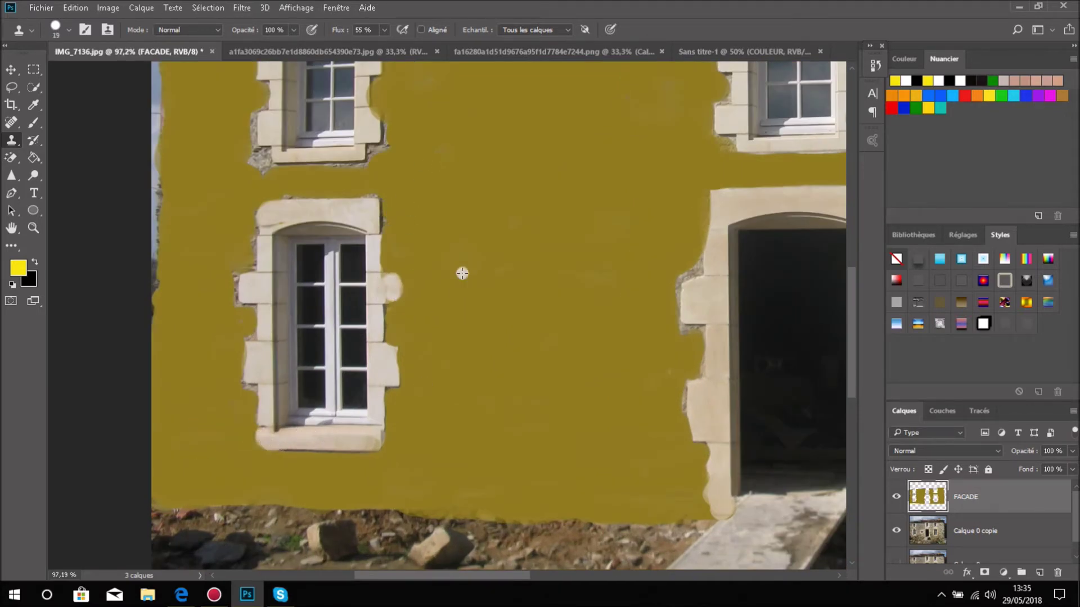
Clone over the grey mortar patches along the left side of the upper-left window
scroll(488, 262, "down", 3)
scroll(326, 231, "up", 3)
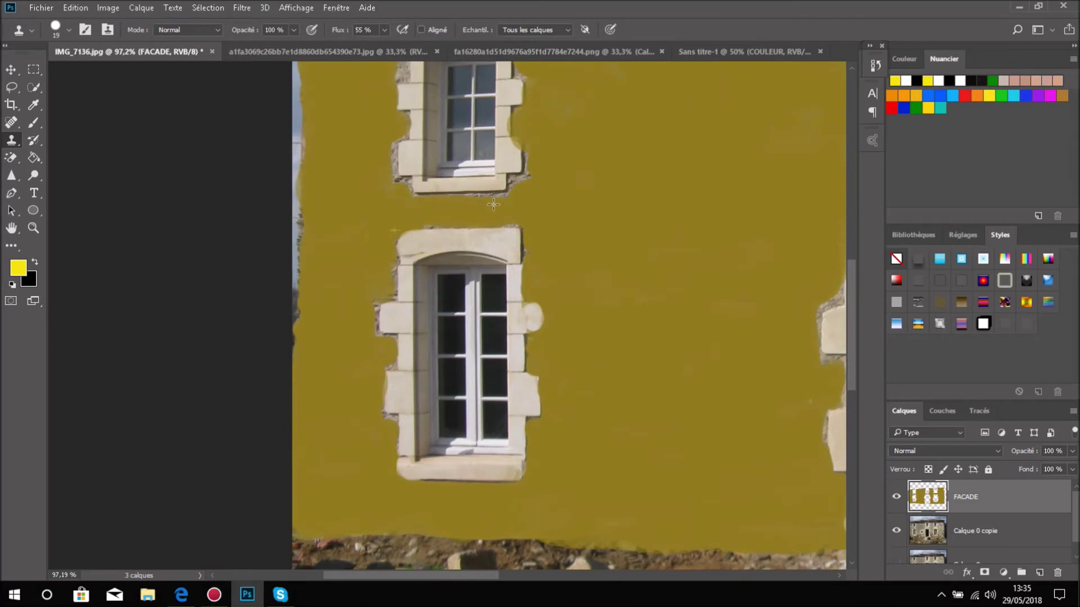
scroll(401, 146, "up", 2)
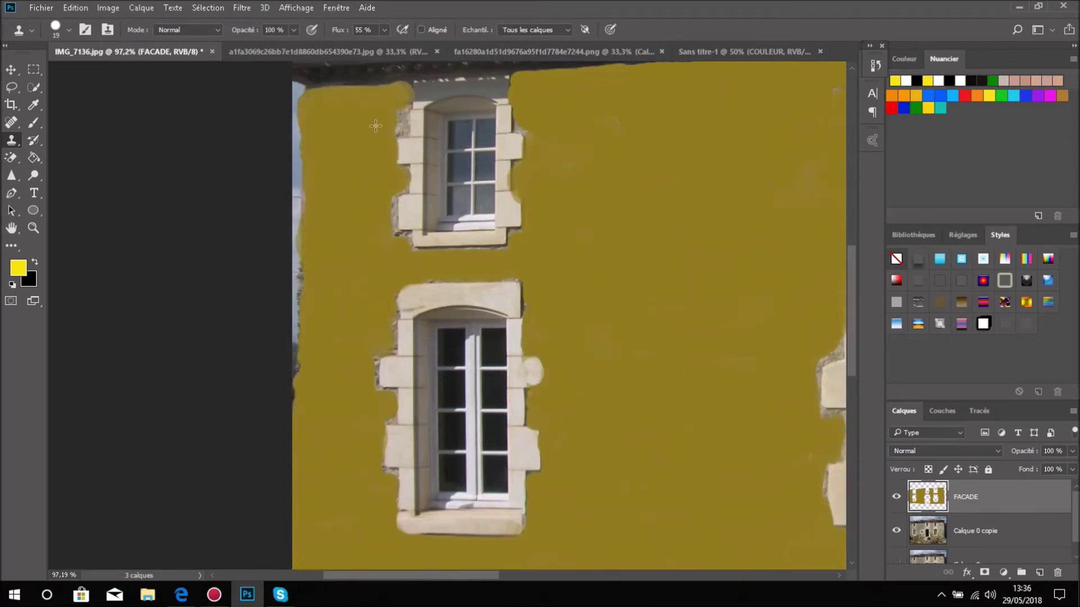
mouse_move(395, 199)
left_mouse_down()
mouse_move(387, 235)
mouse_move(415, 214)
mouse_move(350, 183)
mouse_move(385, 200)
mouse_move(391, 224)
left_mouse_up()
left_click(415, 214, "alt")
left_click(351, 183, "alt")
Cover the grey strip between the upper-left window's lintel and the gutter with cloned wall colour
scroll(511, 81, "up", 2)
left_click(649, 185, "alt")
left_click_drag(515, 116, 405, 118)
key("ctrl+z")
left_click(632, 151, "alt")
key("ctrl+z")
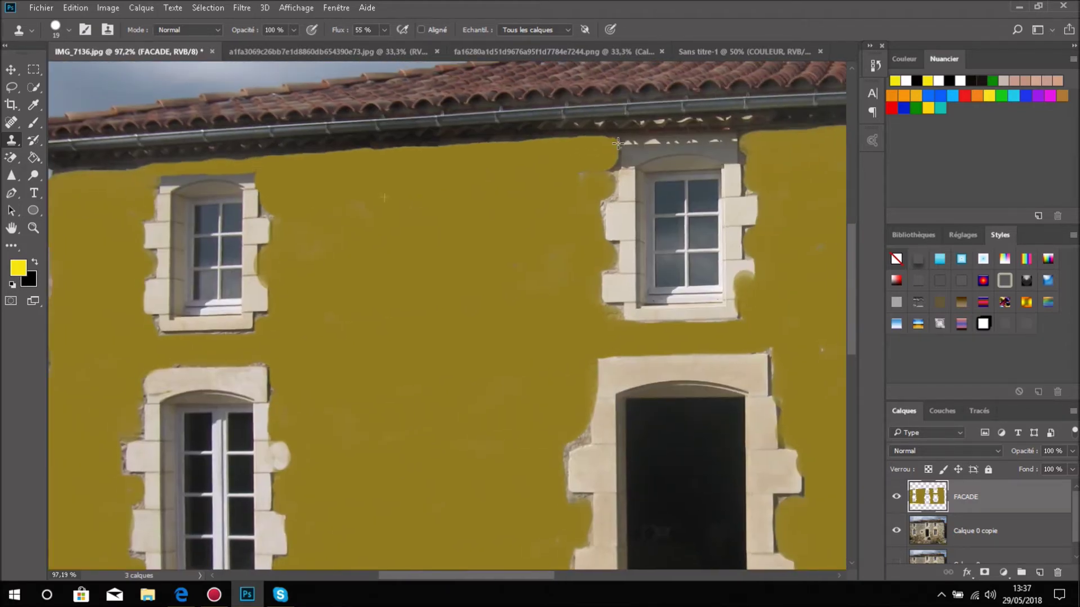
Clone wall colour over the grey strips above the upper-middle and upper-right windows, up to the gutter
left_click_drag(616, 144, 640, 142)
left_click(609, 166)
left_click(748, 158)
left_click_drag(759, 171, 431, 201)
mouse_move(591, 153)
left_mouse_down()
mouse_move(726, 149)
mouse_move(599, 158)
mouse_move(624, 175)
mouse_move(611, 172)
mouse_move(713, 160)
left_mouse_up()
left_click(611, 172, "alt")
left_click(714, 162)
scroll(621, 205, "down", 7)
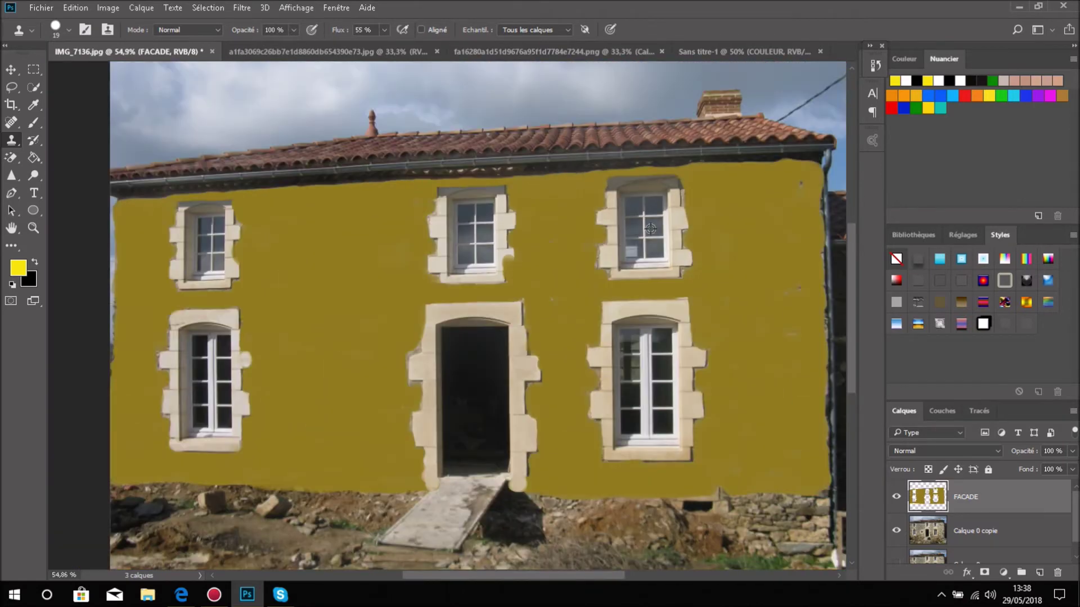
scroll(612, 237, "down", 1)
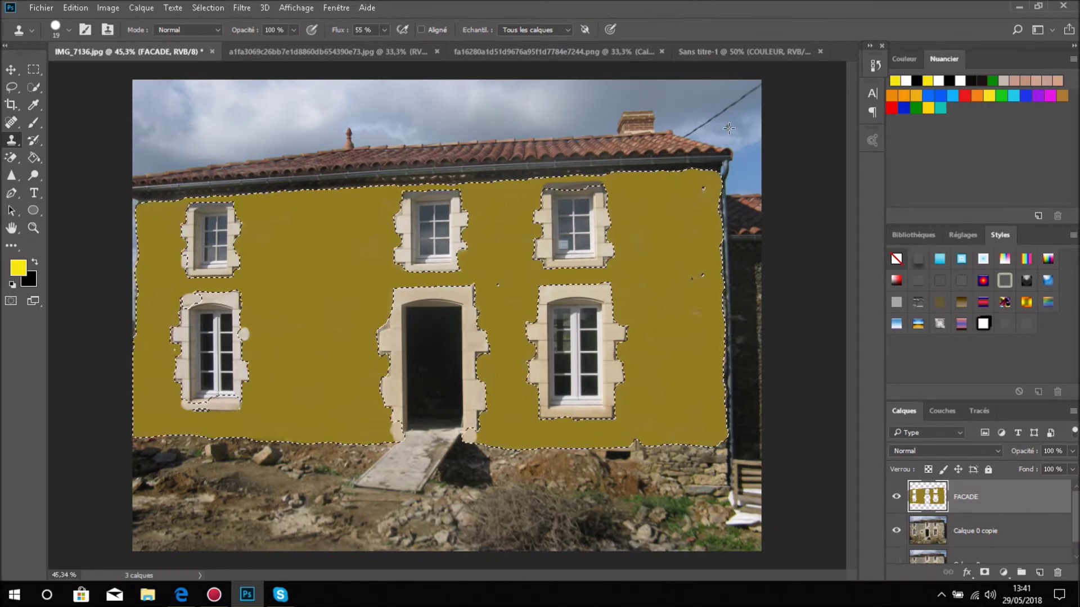
Deselect the façade area
left_click(198, 8)
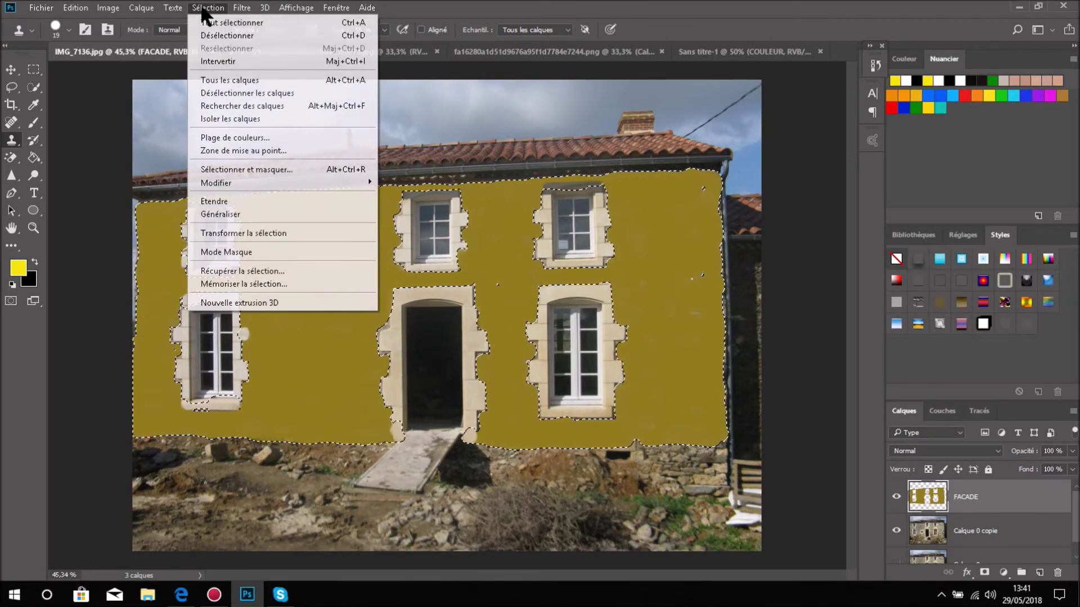
left_click(219, 35)
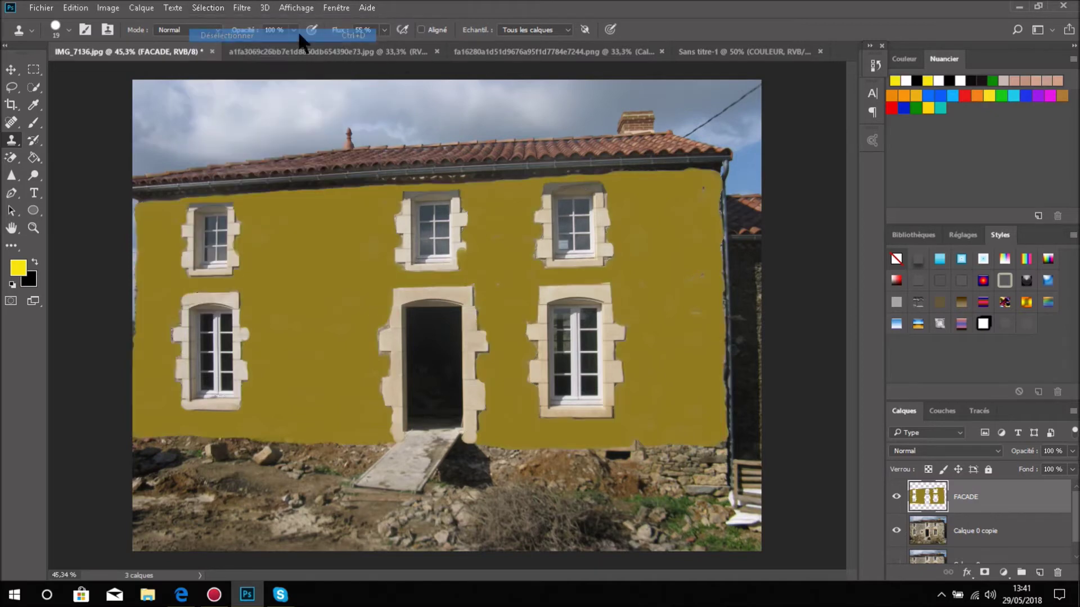
double_click(708, 12)
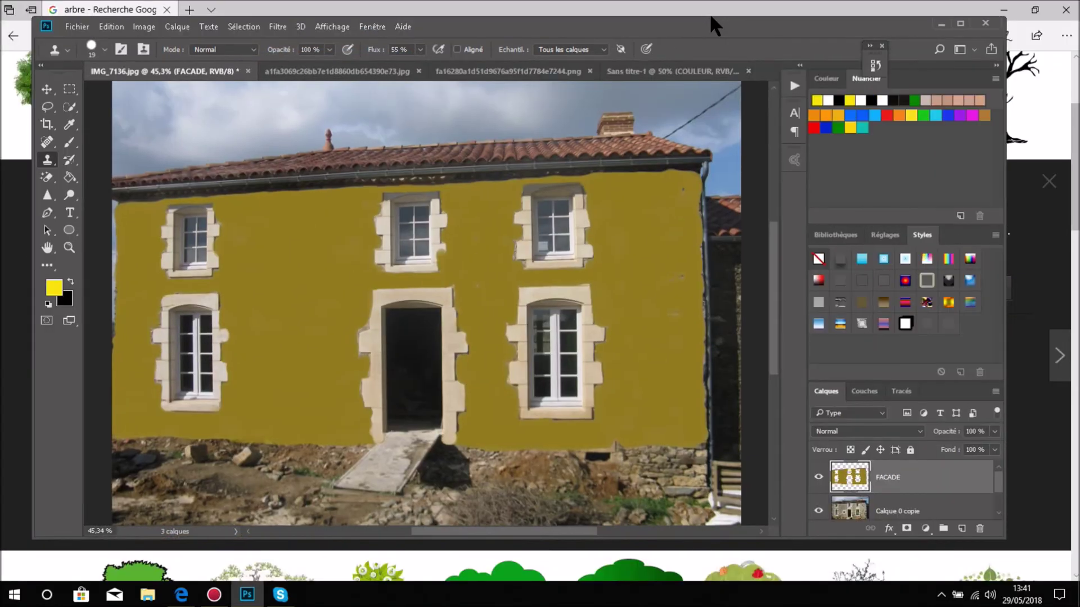
left_click(960, 23)
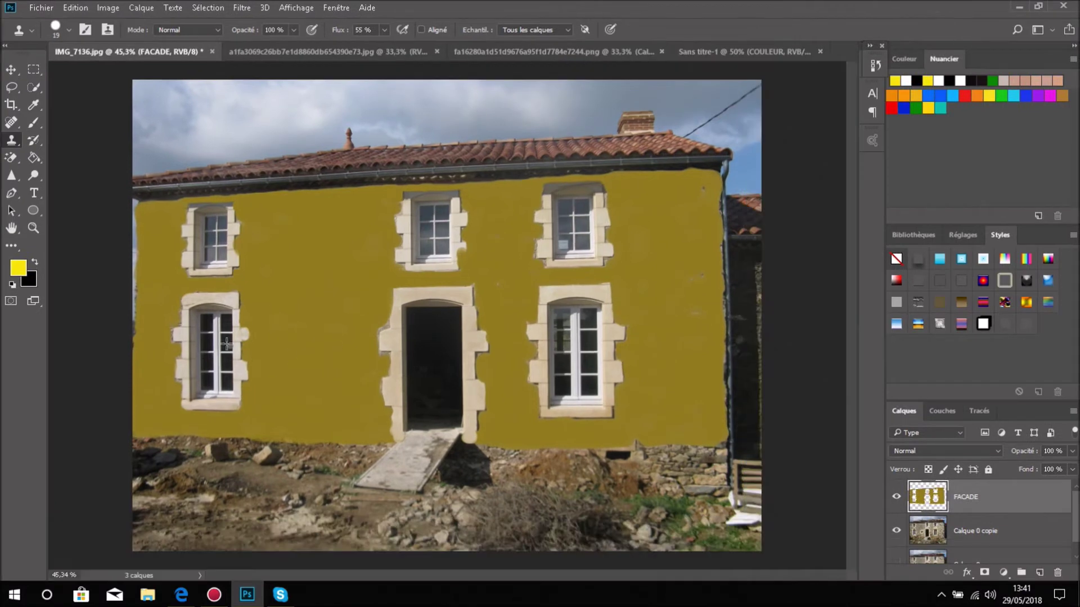
left_click_drag(325, 362, 318, 368)
Show the rulers and place a horizontal guide along the lower-left window's sill and a vertical guide at about 2.83 po
left_click(296, 8)
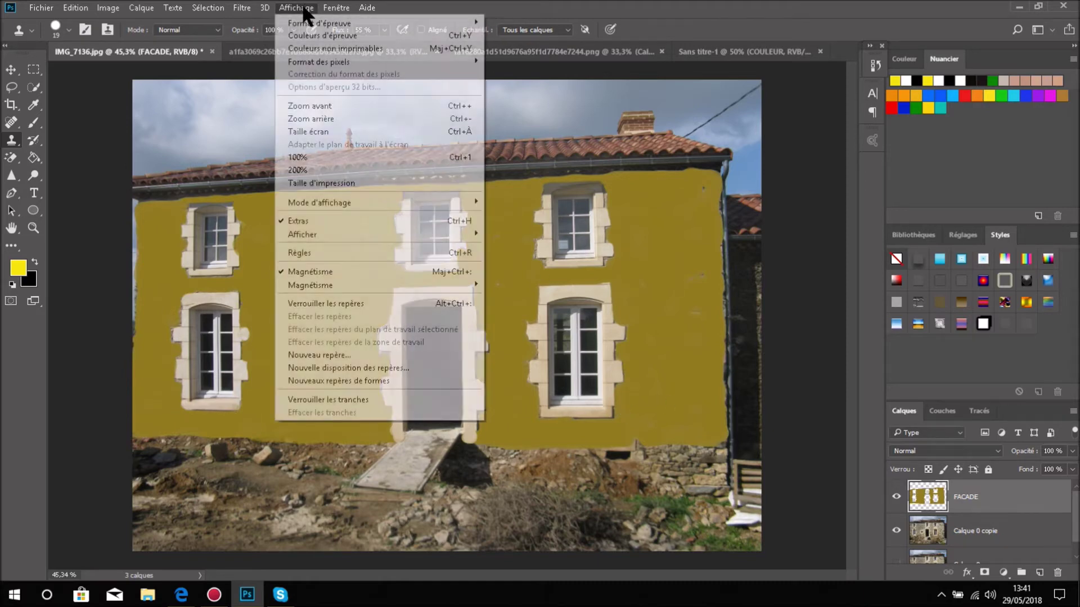
left_click(331, 253)
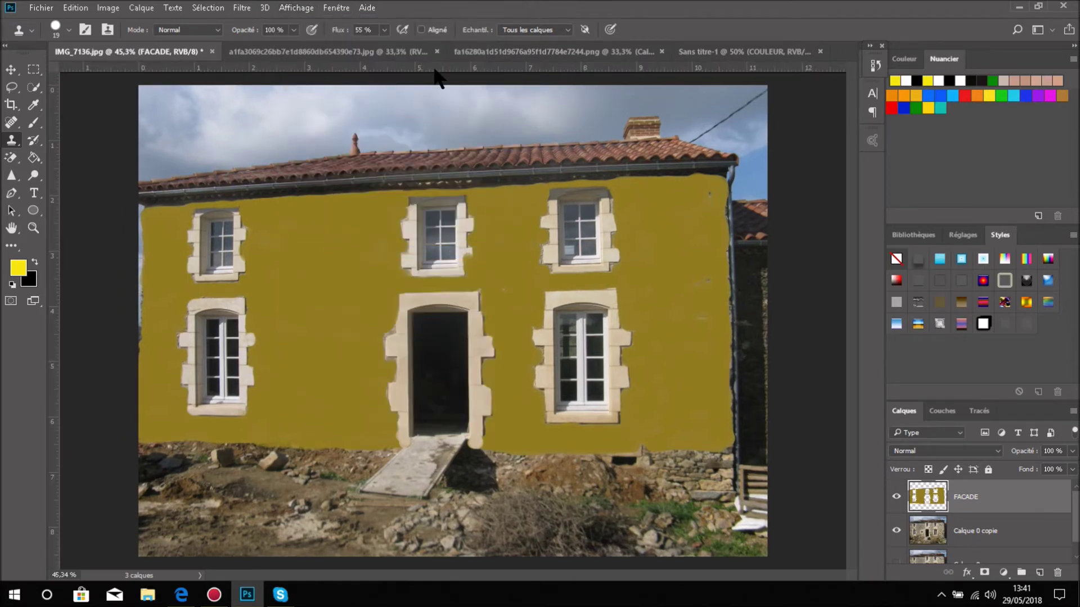
left_click_drag(437, 68, 435, 415)
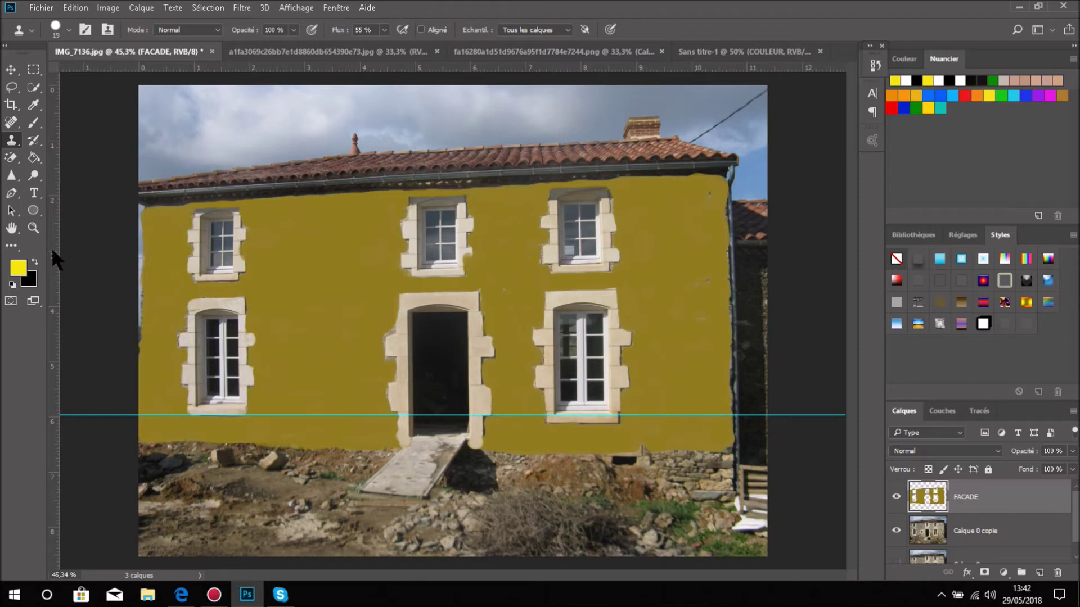
left_click_drag(51, 251, 296, 277)
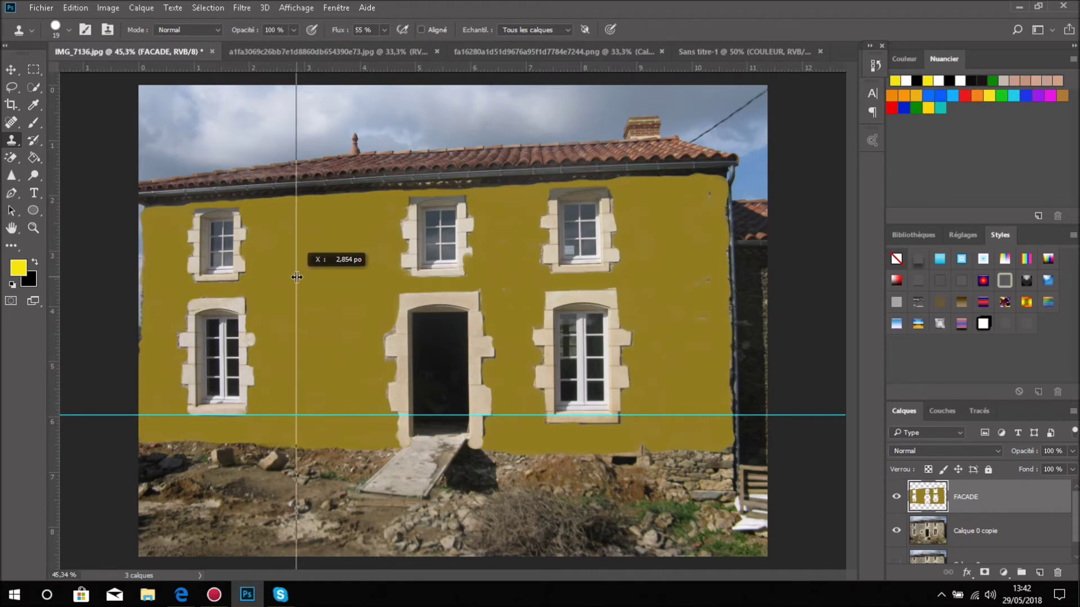
left_click_drag(297, 276, 295, 277)
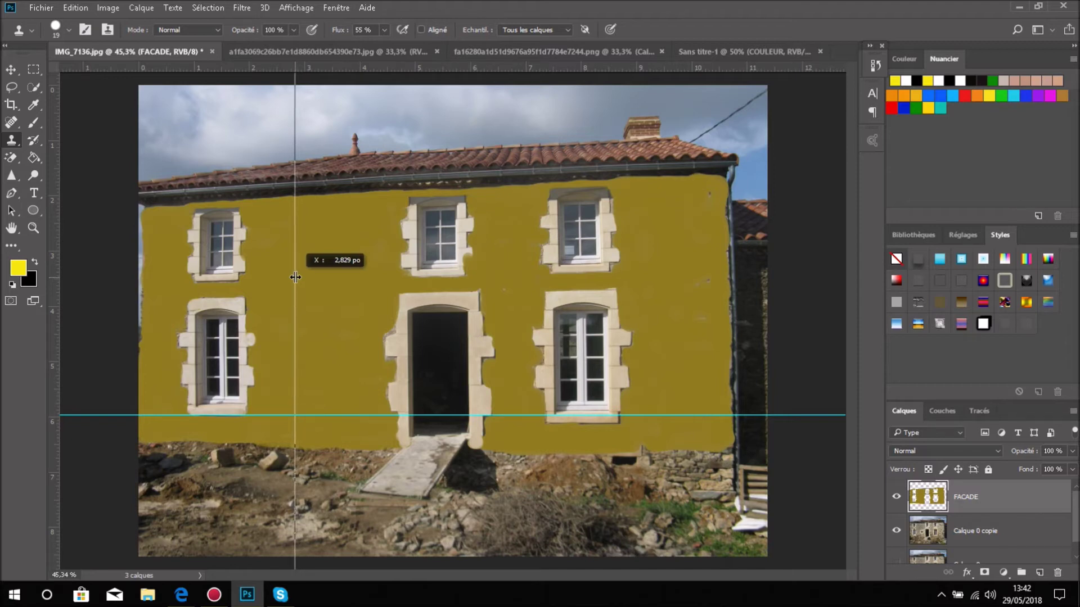
left_click_drag(296, 277, 295, 276)
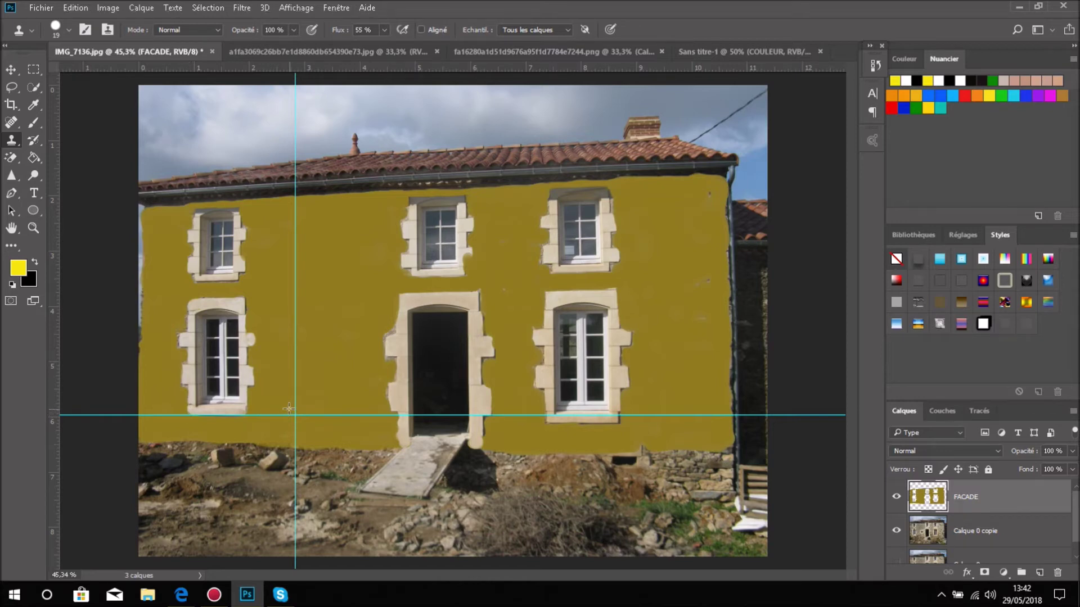
Clone the lower-left window with its stone surround onto the Calque 1 layer, starting from the guides' intersection left of the door
mouse_move(291, 406)
left_mouse_down()
mouse_move(305, 410)
mouse_move(293, 414)
left_mouse_up()
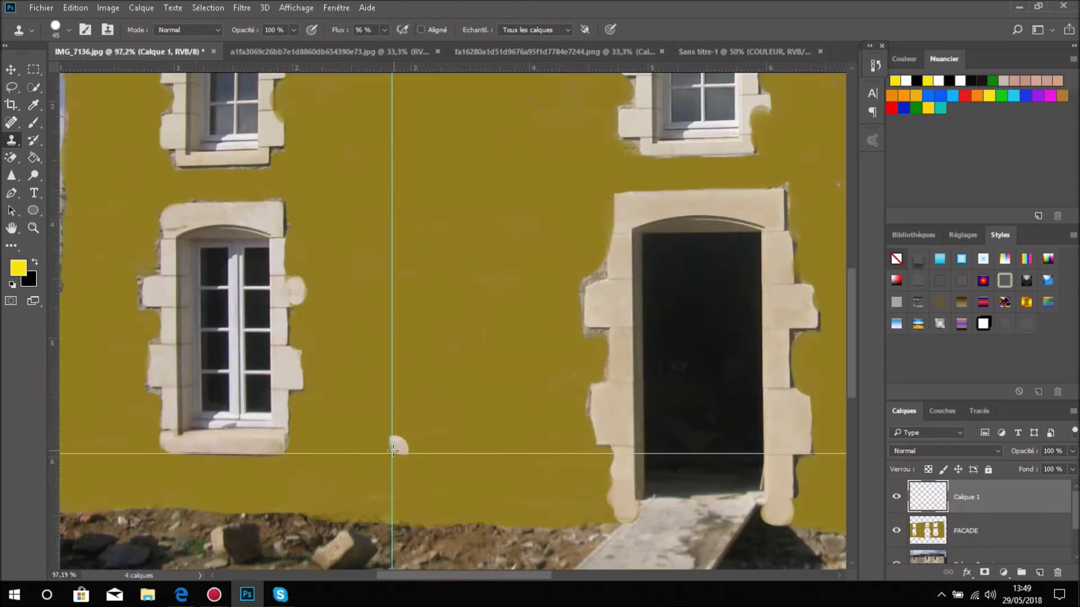
mouse_move(394, 454)
left_mouse_down()
mouse_move(416, 210)
mouse_move(505, 209)
mouse_move(515, 229)
mouse_move(493, 446)
mouse_move(413, 448)
mouse_move(423, 243)
mouse_move(445, 230)
mouse_move(485, 236)
mouse_move(477, 423)
mouse_move(444, 428)
mouse_move(429, 408)
mouse_move(433, 253)
mouse_move(466, 252)
mouse_move(470, 417)
mouse_move(438, 414)
mouse_move(447, 270)
mouse_move(450, 405)
mouse_move(483, 376)
mouse_move(515, 374)
mouse_move(505, 339)
mouse_move(510, 439)
left_mouse_up()
mouse_move(505, 369)
left_mouse_down()
mouse_move(506, 294)
mouse_move(509, 312)
mouse_move(523, 307)
mouse_move(519, 238)
left_mouse_up()
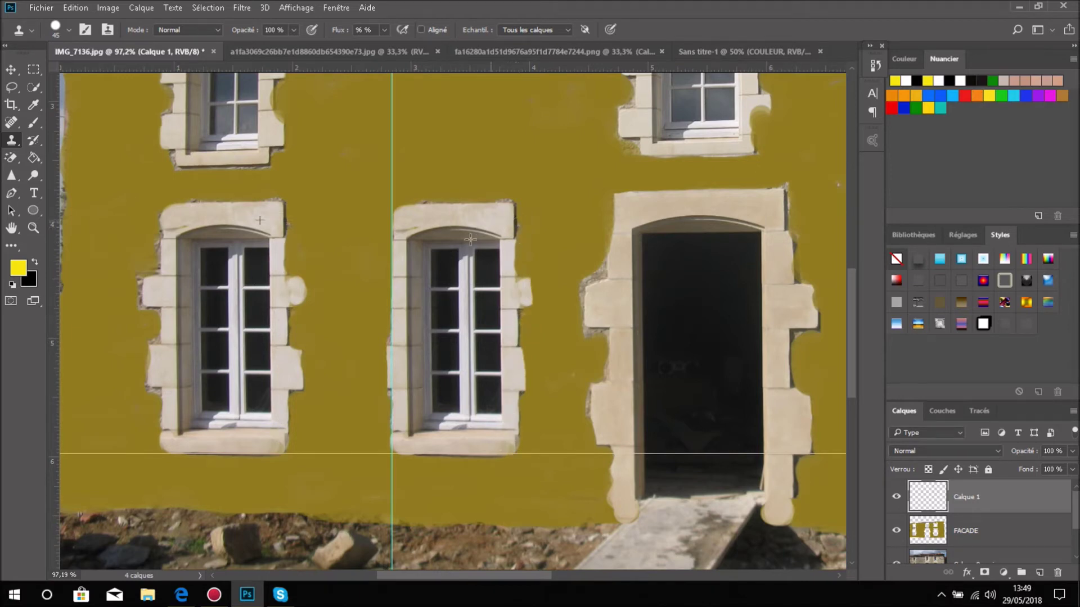
mouse_move(391, 264)
left_mouse_down()
mouse_move(382, 311)
mouse_move(376, 278)
mouse_move(382, 379)
left_mouse_up()
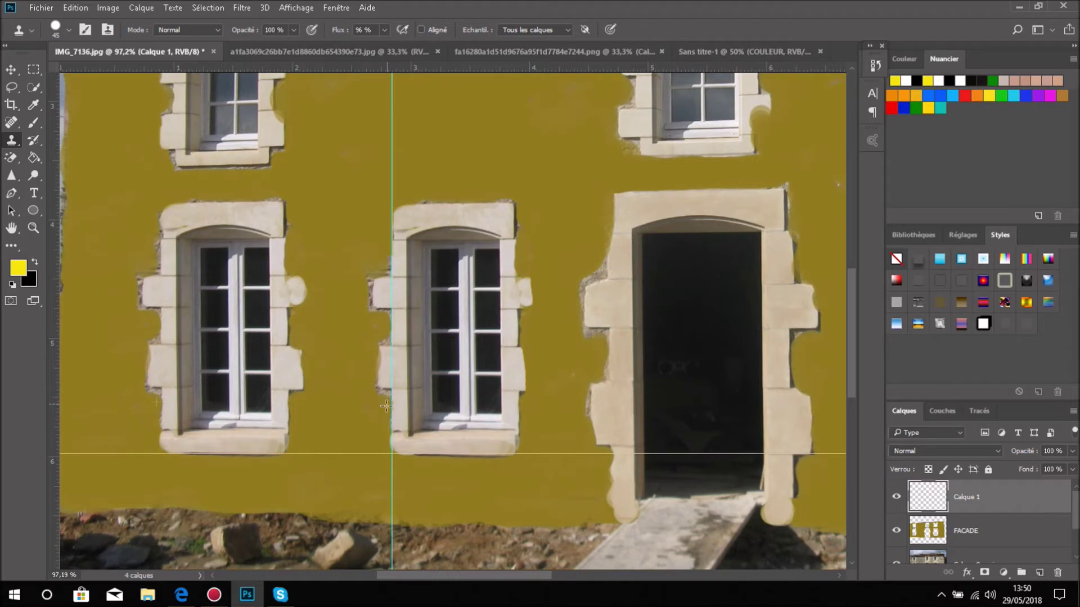
left_click_drag(387, 402, 389, 397)
Stretch the cloned lower window upward to about 102.86% height with Free Transform and apply the transformation
scroll(401, 392, "up", 2)
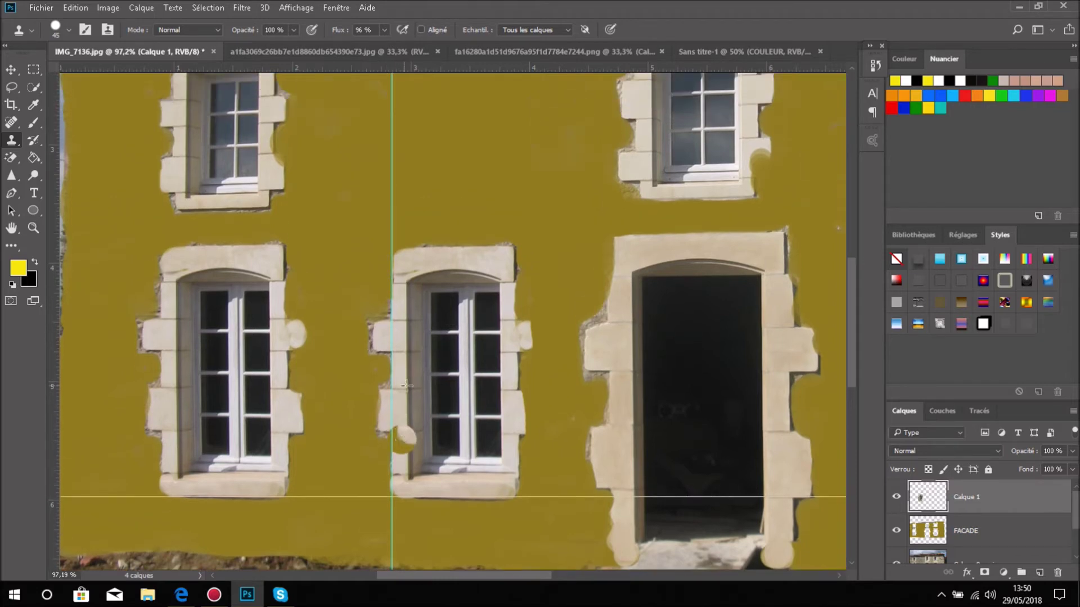
scroll(417, 365, "up", 1)
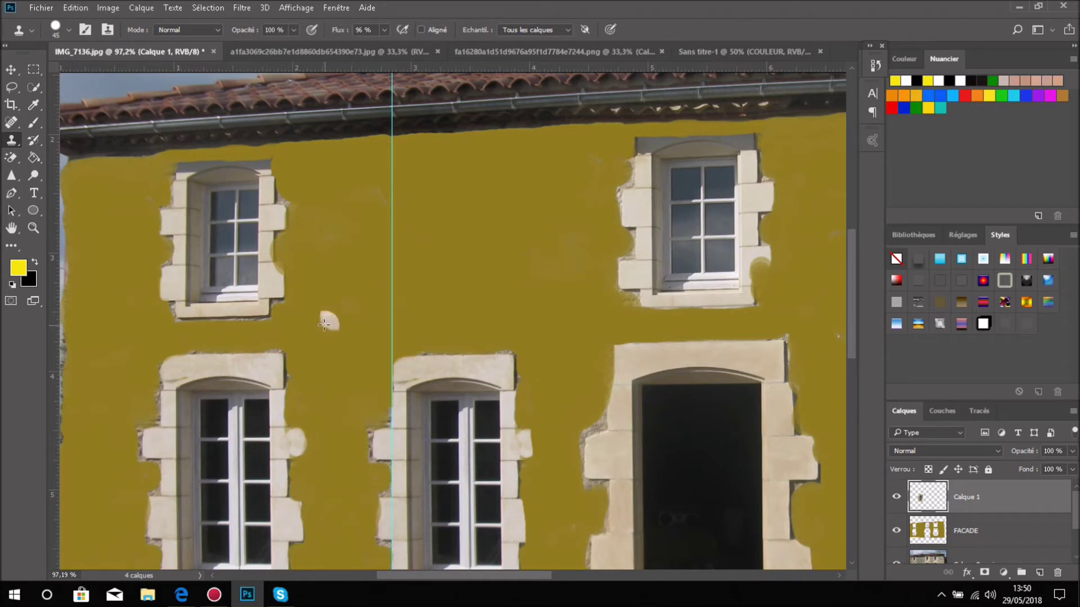
scroll(436, 401, "down", 1)
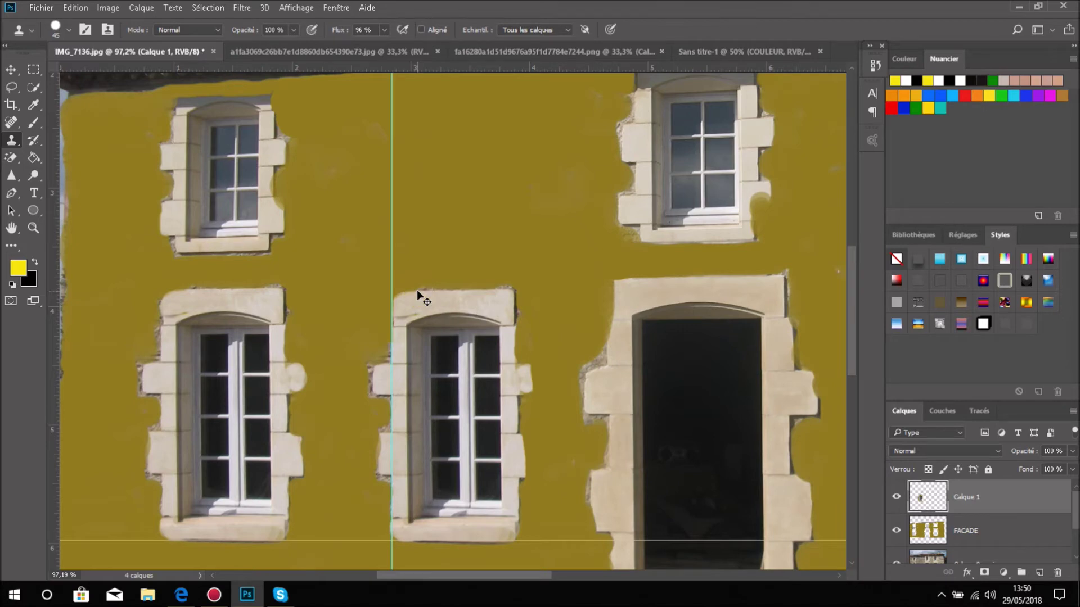
key("ctrl+t")
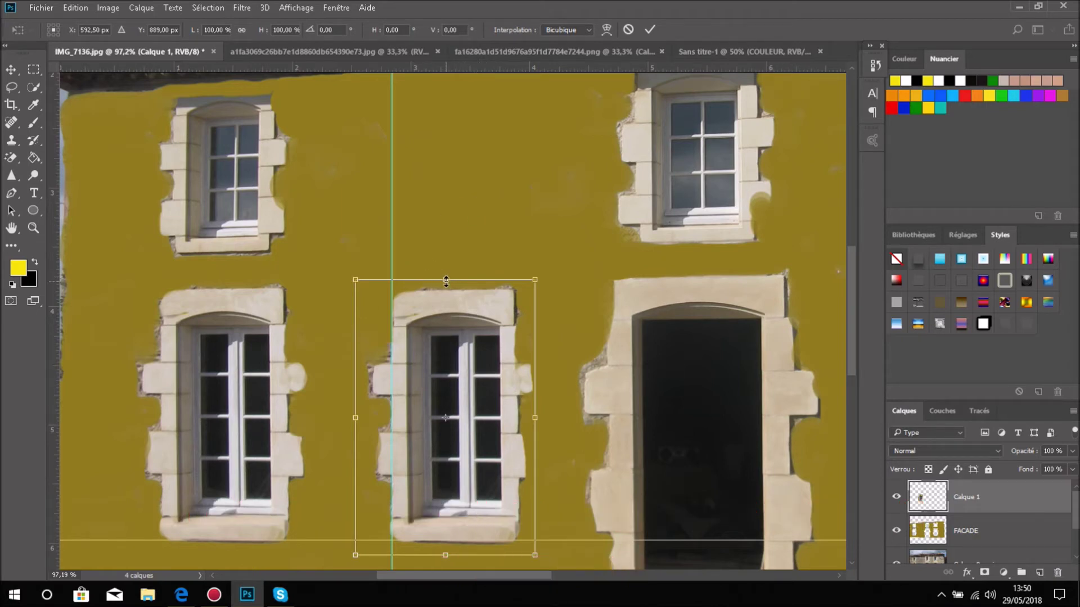
left_click_drag(445, 281, 443, 274)
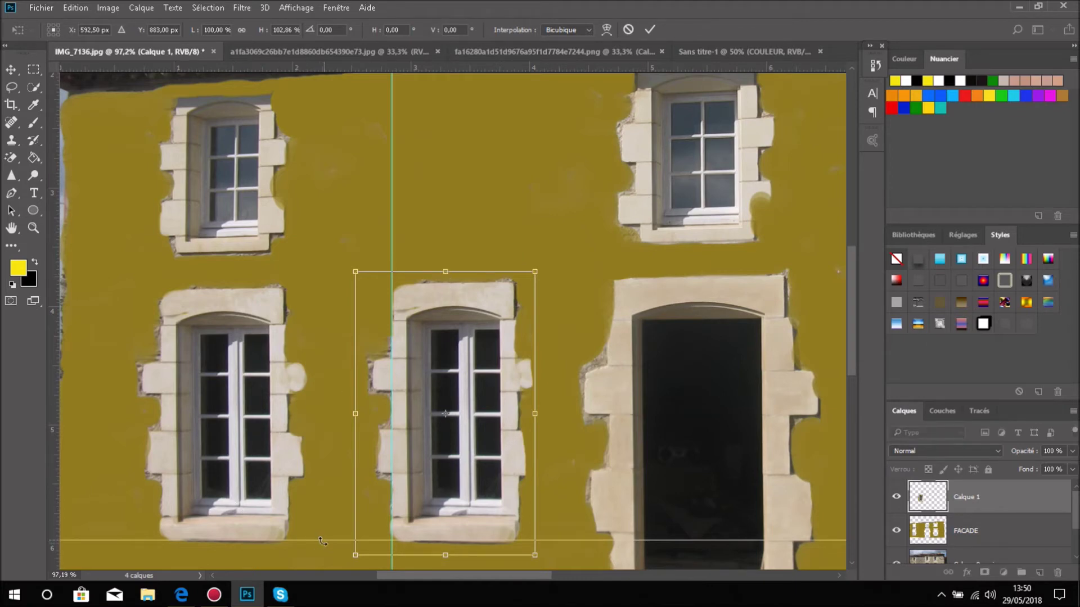
left_click(12, 70)
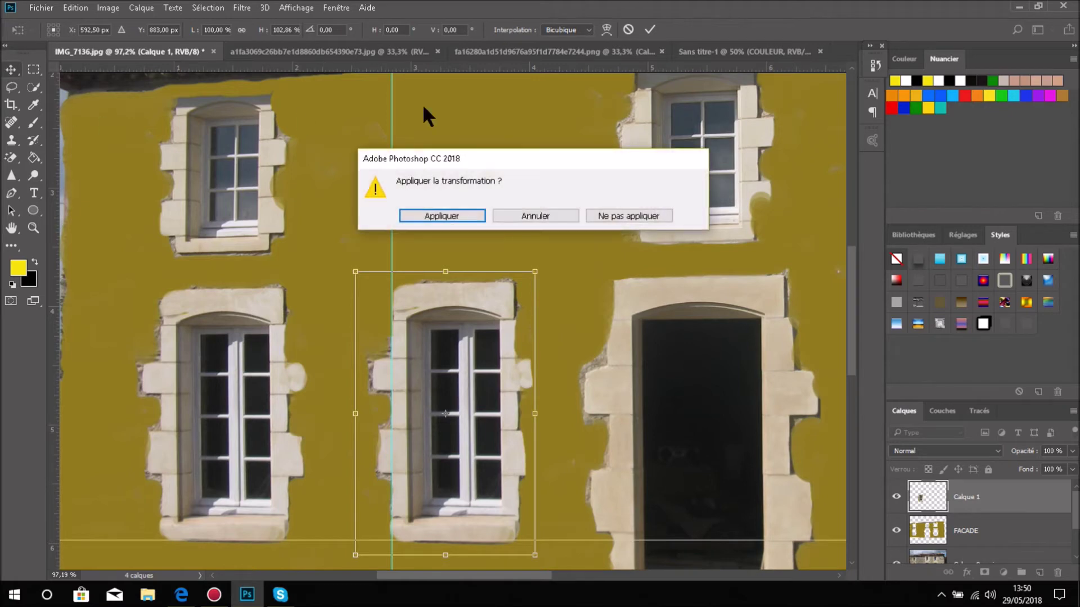
left_click(438, 216)
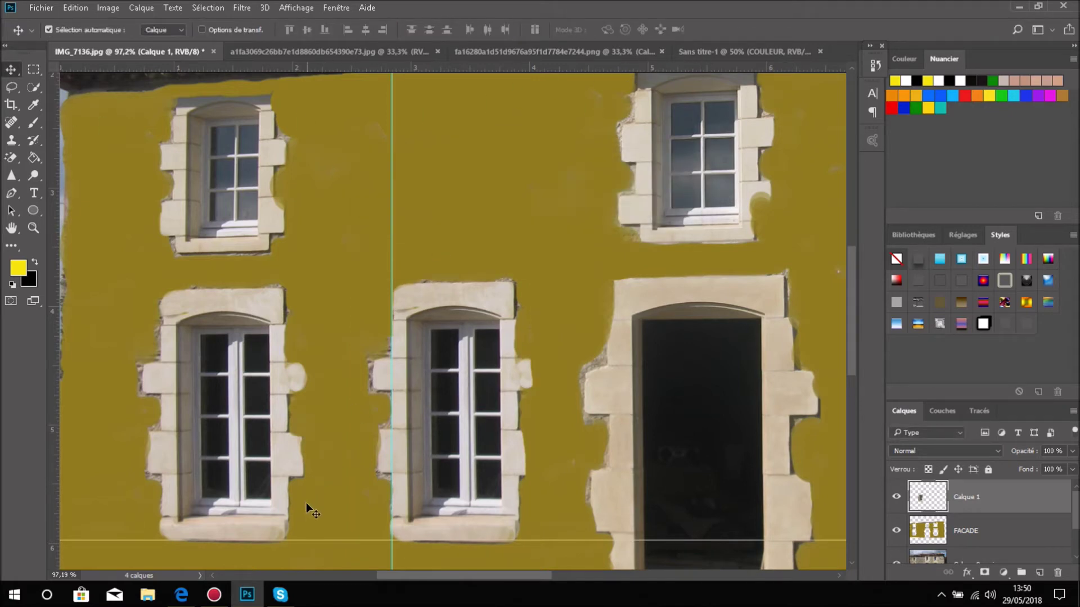
Move the horizontal guide up from the lower windows' sills to the sill level of the upper-left window
left_click_drag(323, 540, 323, 282)
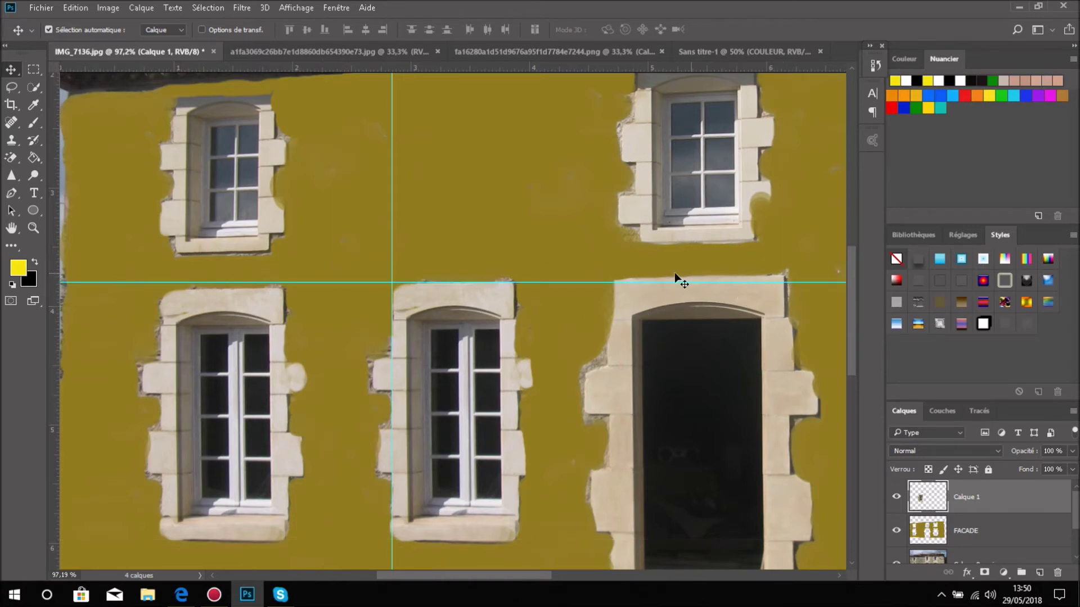
scroll(516, 297, "down", 3)
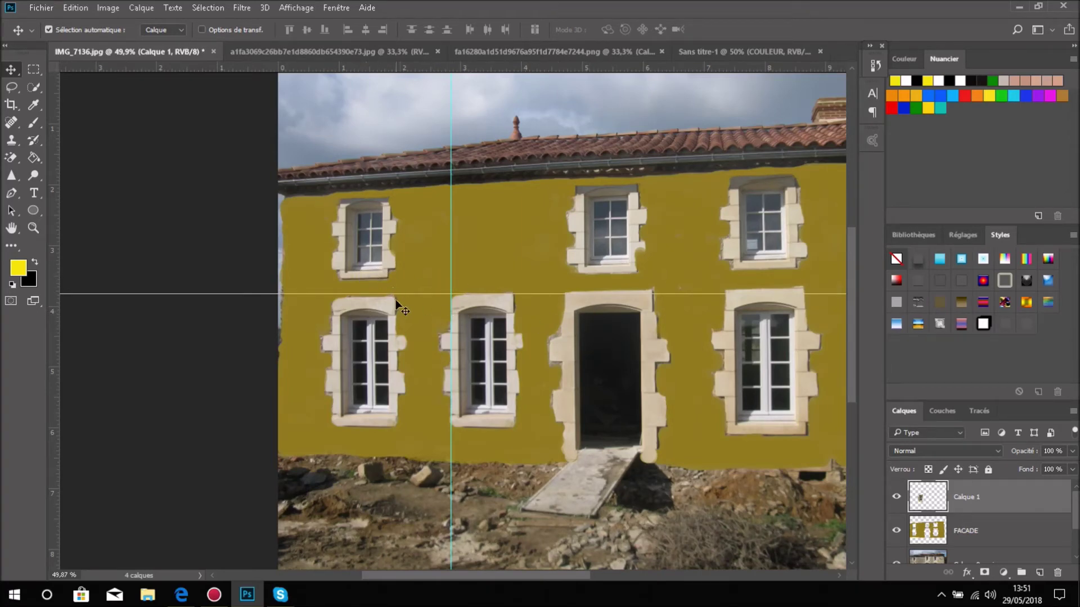
scroll(400, 298, "up", 2)
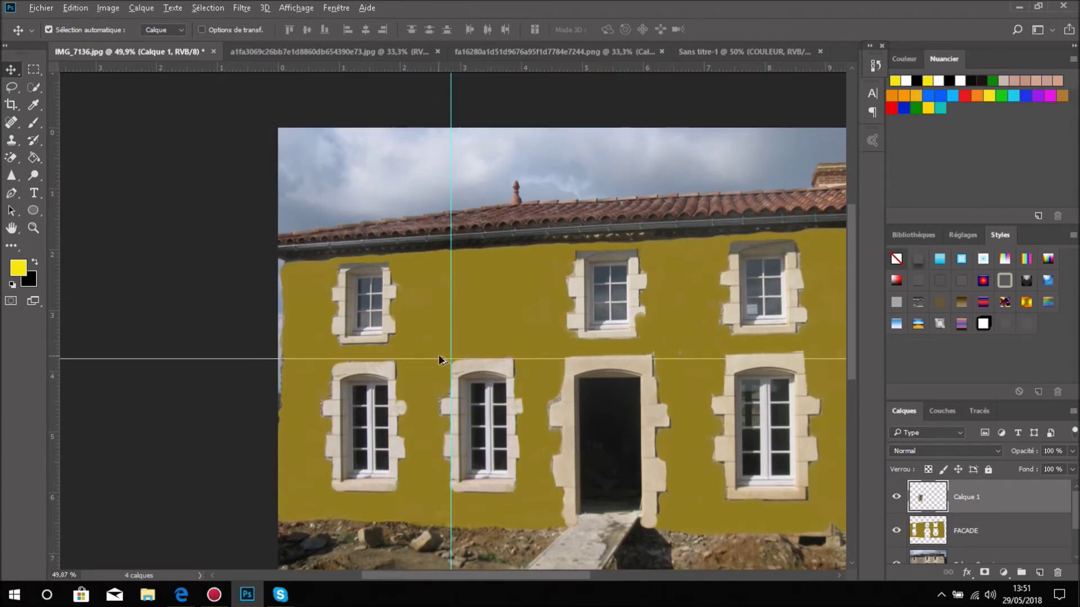
scroll(439, 357, "up", 2)
scroll(440, 354, "up", 1)
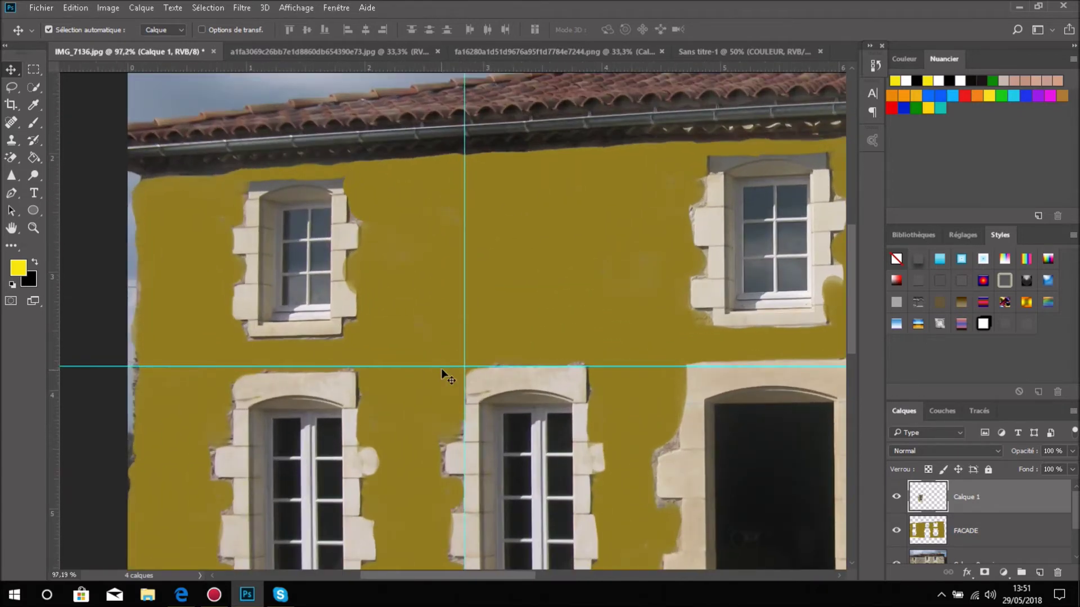
left_click(441, 369)
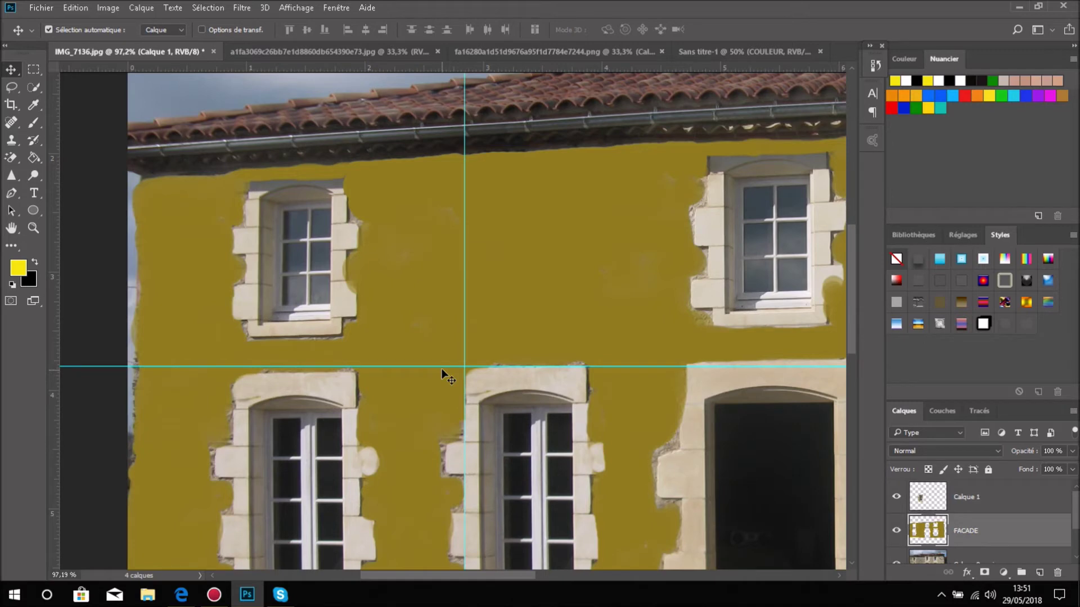
left_click_drag(441, 369, 454, 338)
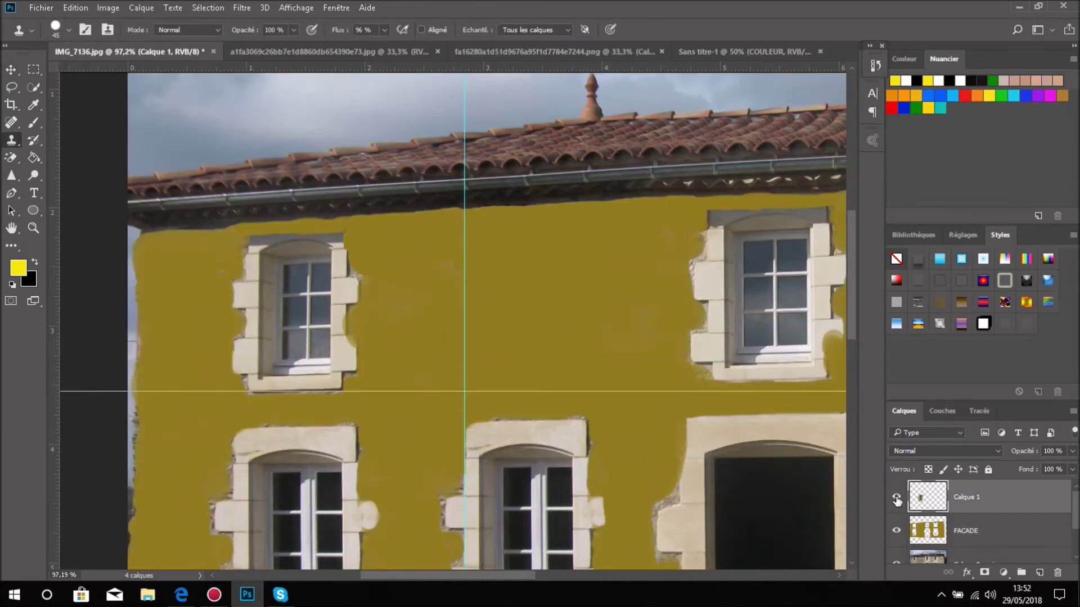
Add a new layer above Calque 1 and rename Calque 1 as GRANDE FENETRE
left_click(897, 499)
left_click(896, 501)
left_click(1039, 572)
double_click(967, 497)
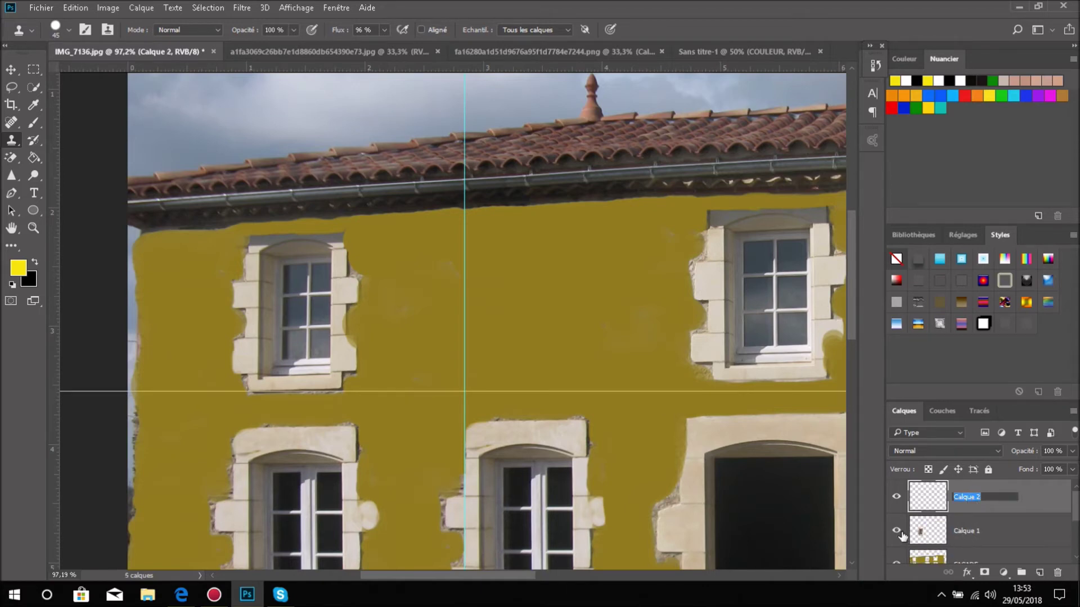
double_click(971, 539)
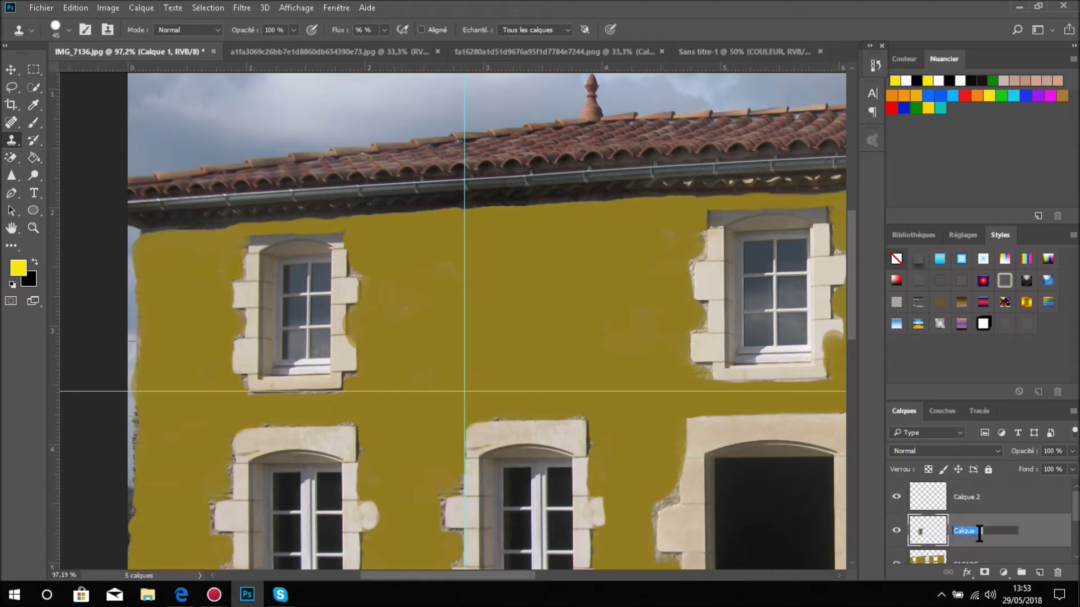
type("GRANDE FENETRE")
Rename the empty Calque 2 layer as PETITE FENETRE
double_click(965, 498)
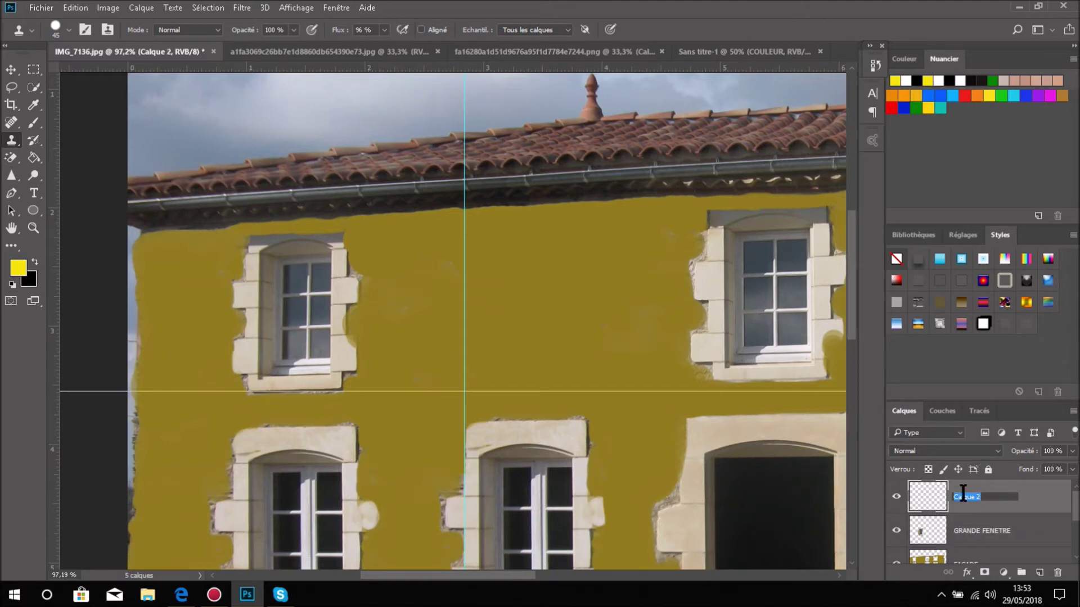
type("PETITE FENETRE")
key("Return")
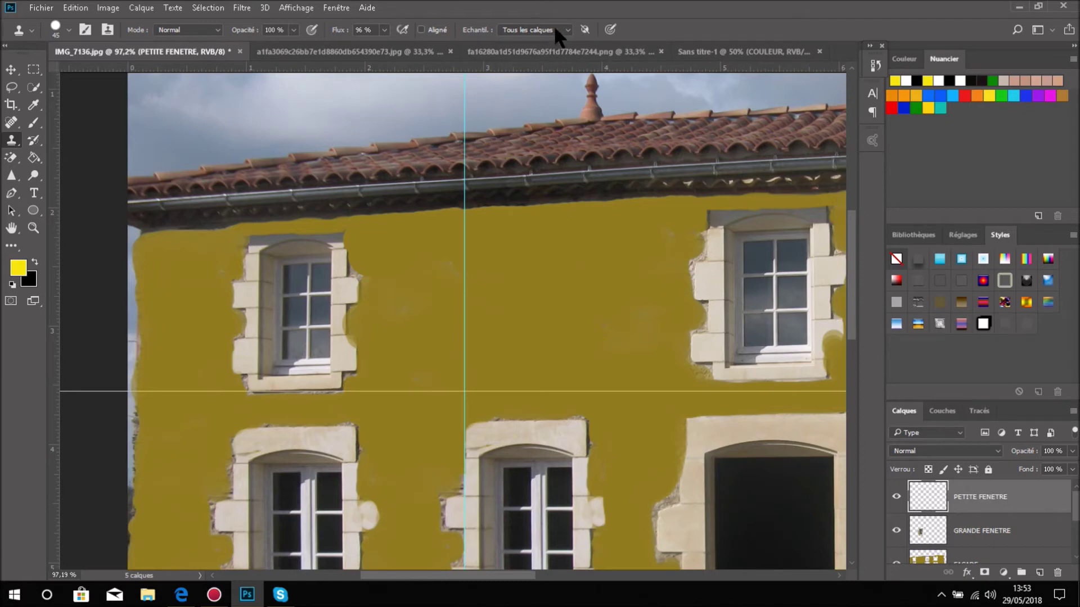
Clone the upper-left window with its stone surround onto the PETITE FENETRE layer, starting from its sill at the guides' intersection
left_click(256, 389, "alt")
mouse_move(463, 389)
left_mouse_down()
mouse_move(457, 238)
mouse_move(562, 244)
mouse_move(532, 241)
mouse_move(548, 241)
mouse_move(558, 300)
mouse_move(562, 260)
mouse_move(572, 377)
mouse_move(474, 377)
mouse_move(547, 378)
mouse_move(539, 318)
mouse_move(541, 330)
mouse_move(506, 264)
mouse_move(488, 259)
mouse_move(477, 315)
mouse_move(487, 357)
mouse_move(524, 349)
mouse_move(520, 287)
mouse_move(500, 284)
mouse_move(500, 334)
mouse_move(518, 344)
left_mouse_up()
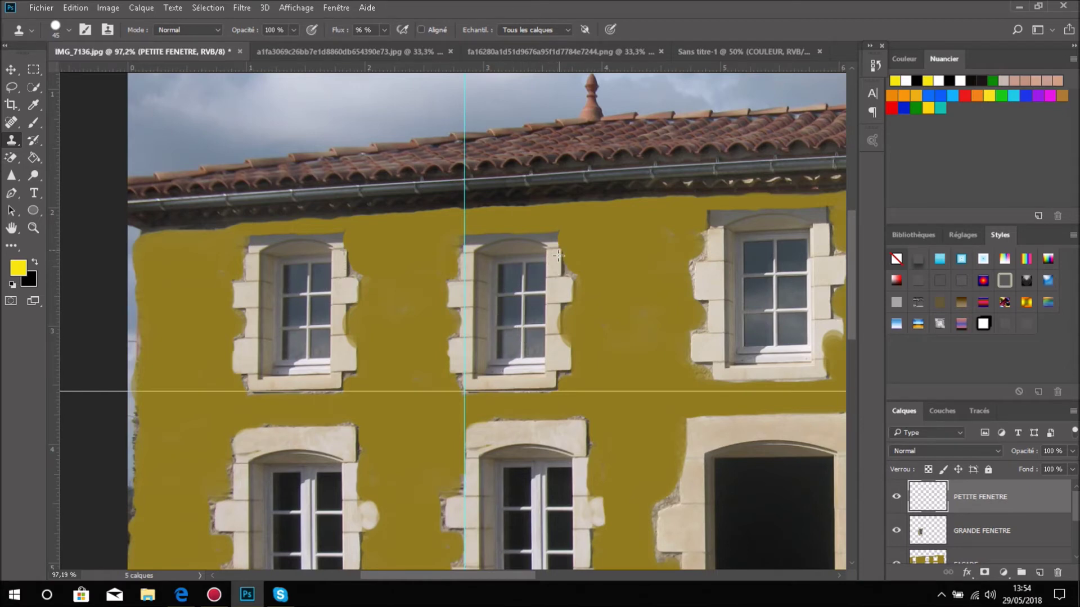
left_click_drag(540, 334, 538, 337)
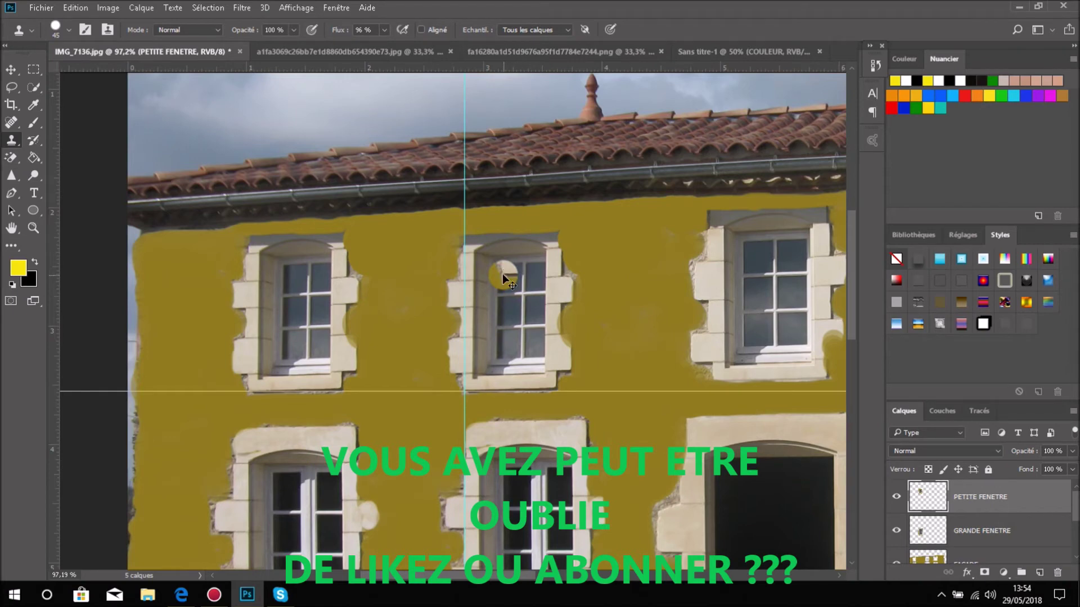
Shift the cloned upper window about 0.167 po to the right and 0.033 po up with Free Transform
key("ctrl+t")
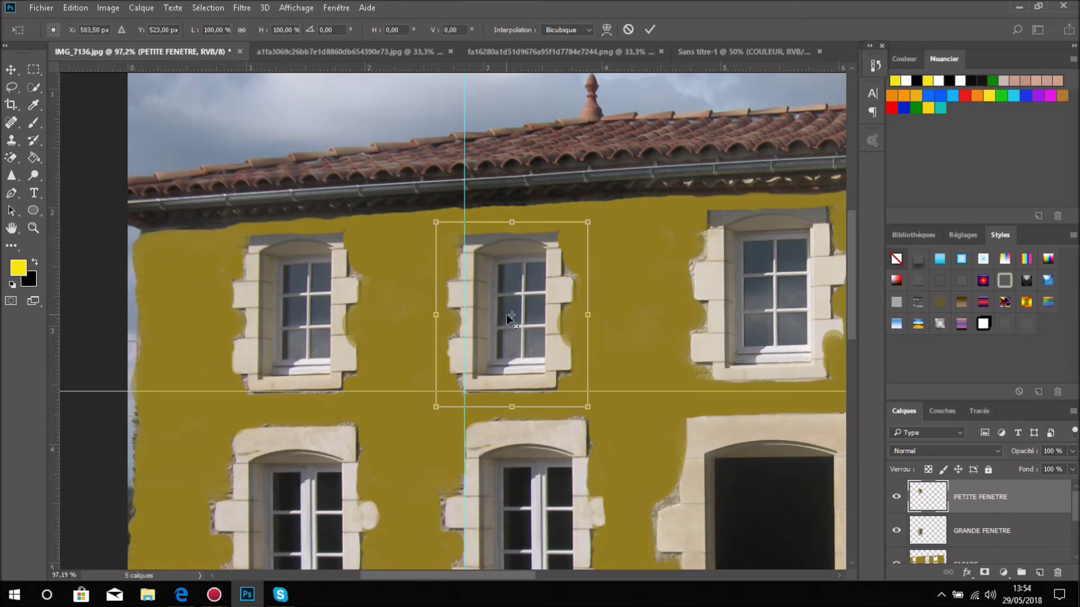
left_click_drag(515, 325, 531, 319)
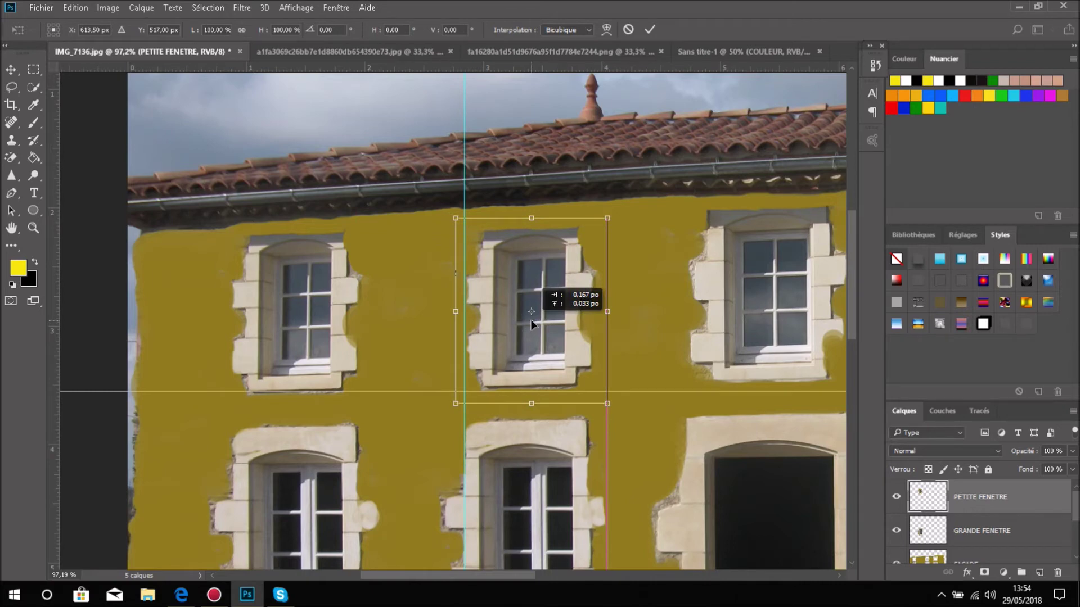
left_click_drag(530, 319, 531, 320)
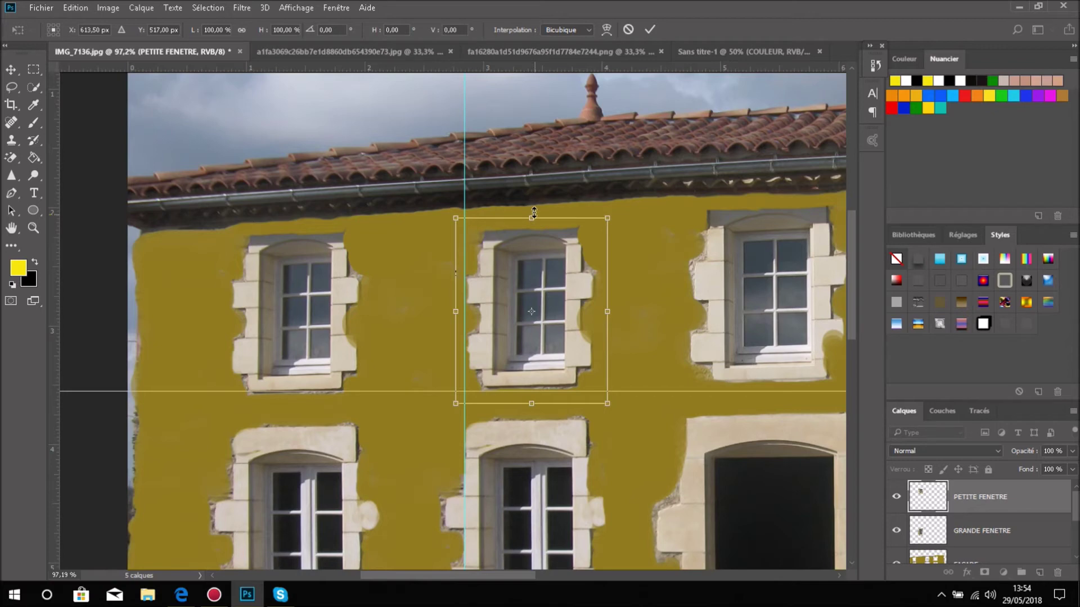
Scale the cloned upper window to 103.90% width and 106.03% height and apply the transformation
left_click_drag(534, 218, 533, 204)
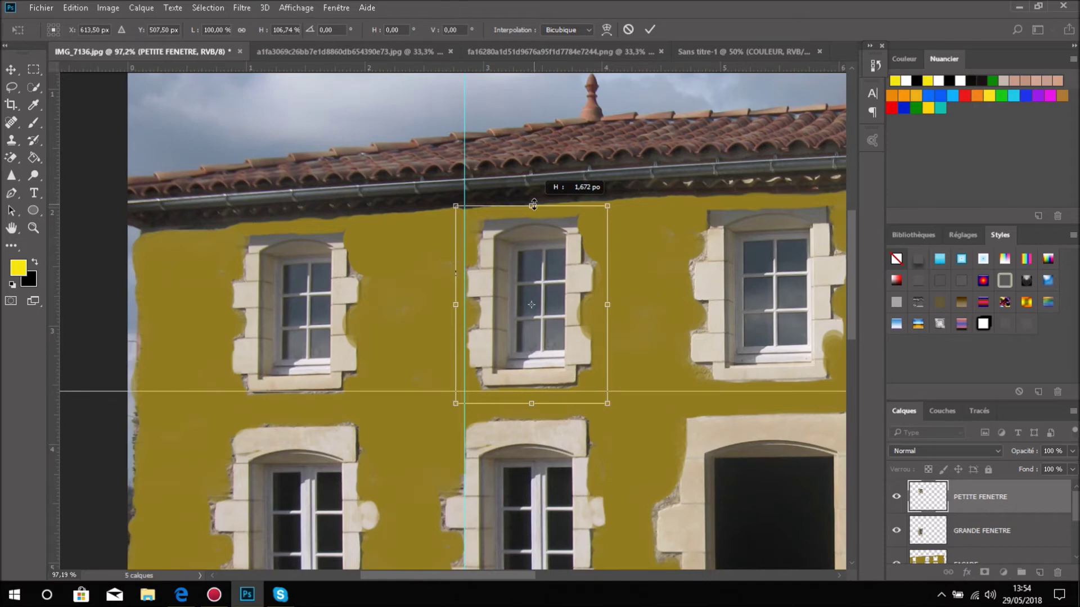
left_click_drag(534, 204, 534, 207)
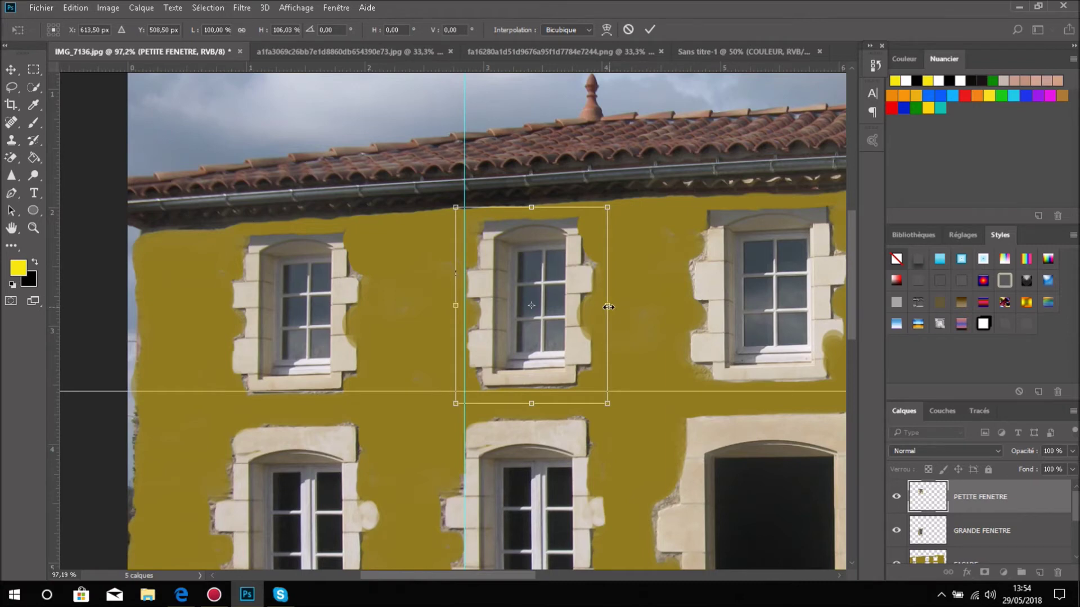
left_click_drag(611, 306, 615, 306)
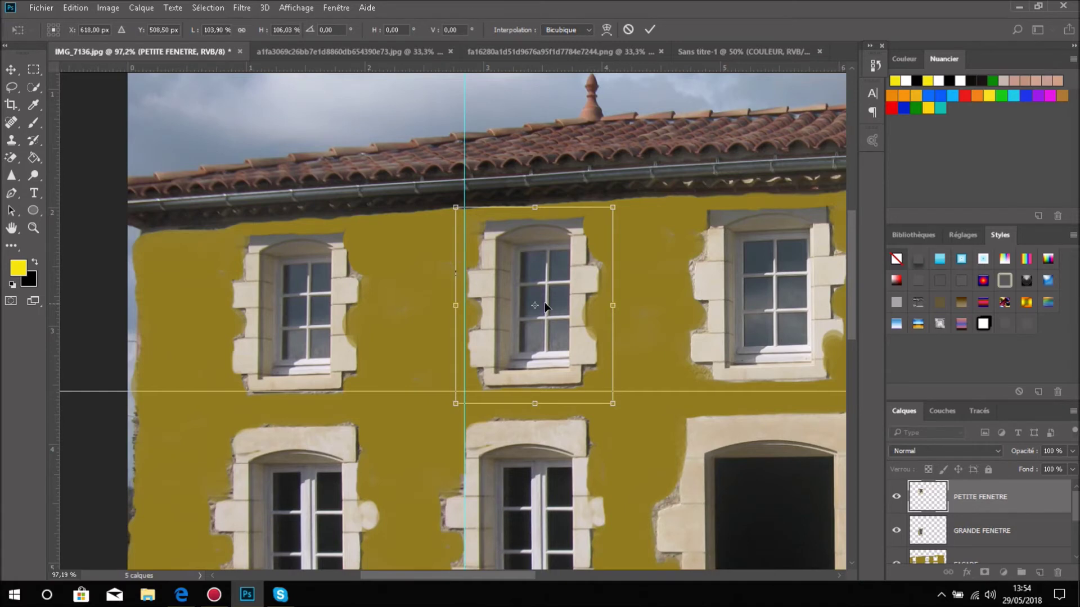
scroll(475, 291, "down", 3)
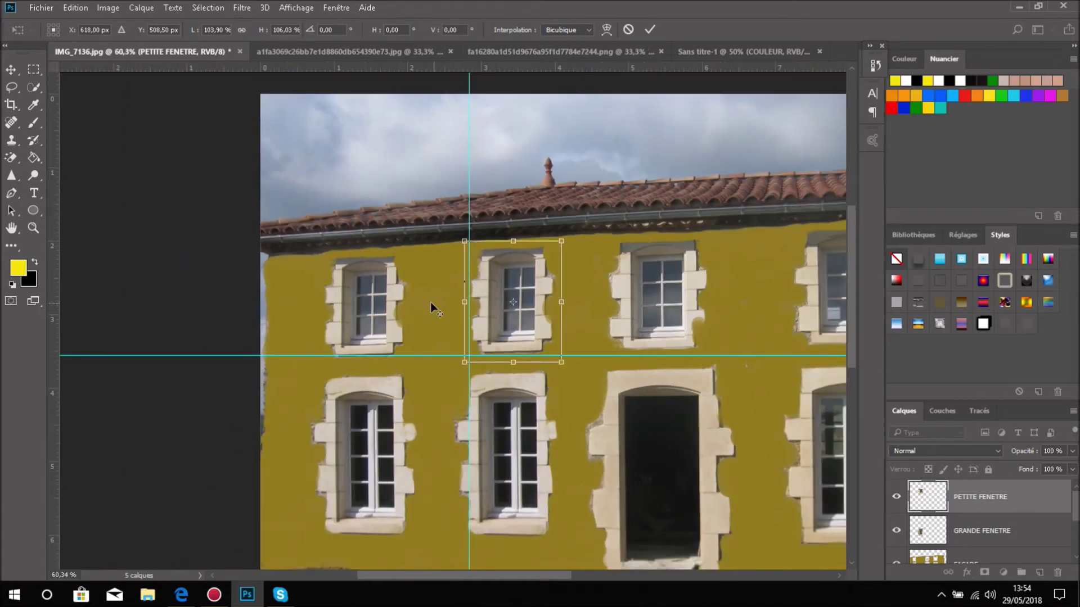
scroll(406, 294, "down", 2)
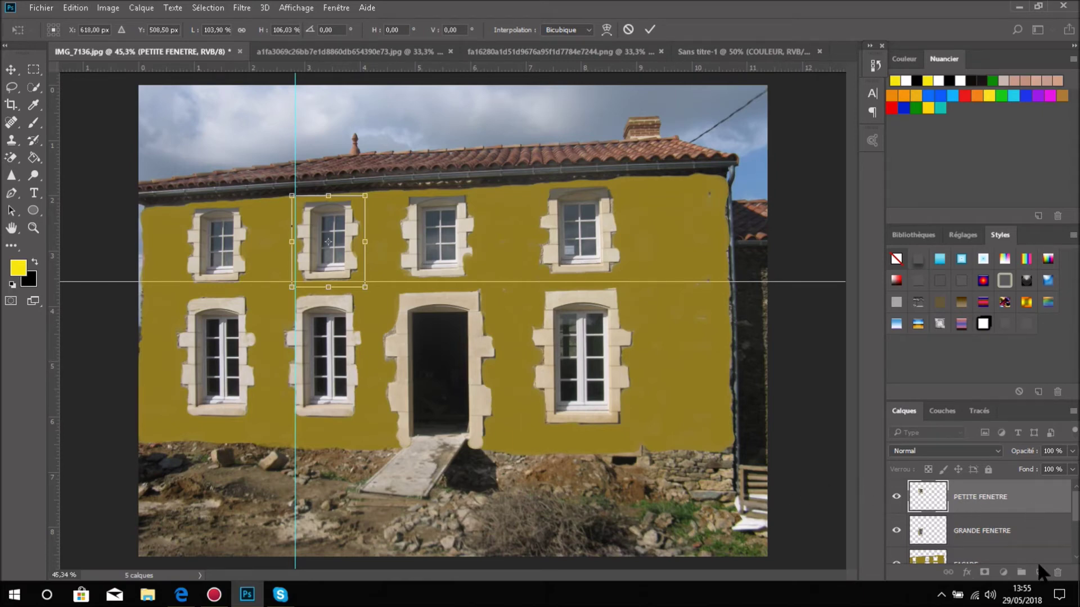
left_click(649, 29)
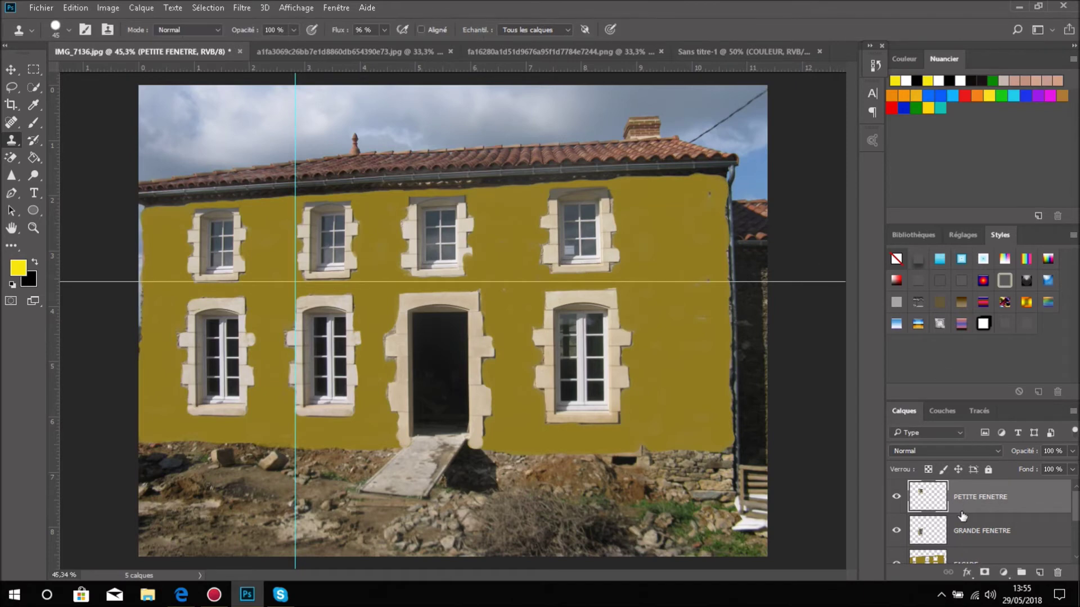
Add a new layer above PETITE FENETRE and name it PORTE
left_click(1039, 572)
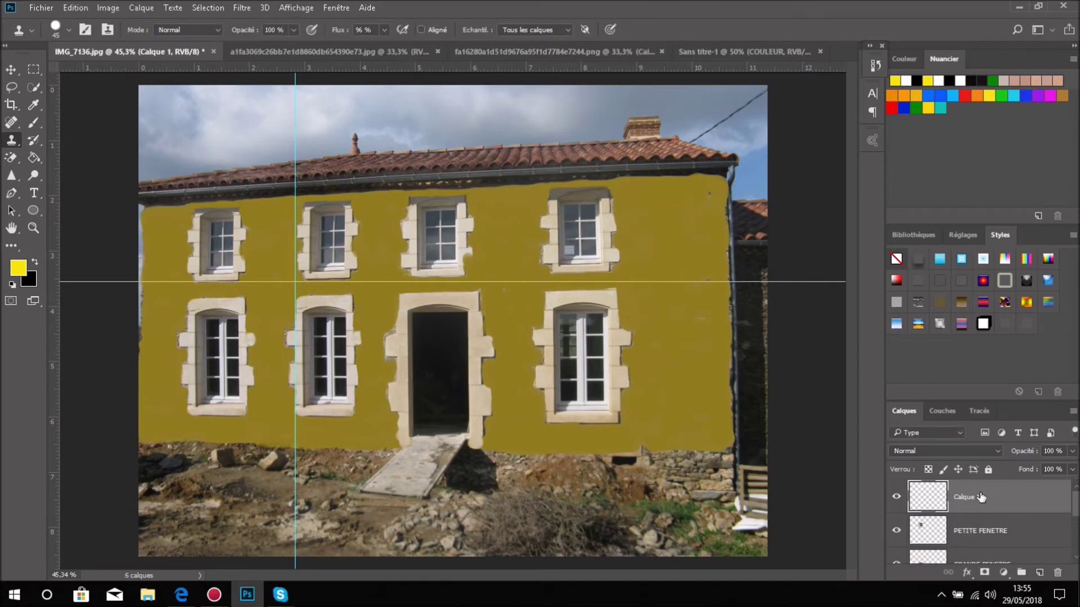
double_click(971, 497)
type("PORTE")
key("Return")
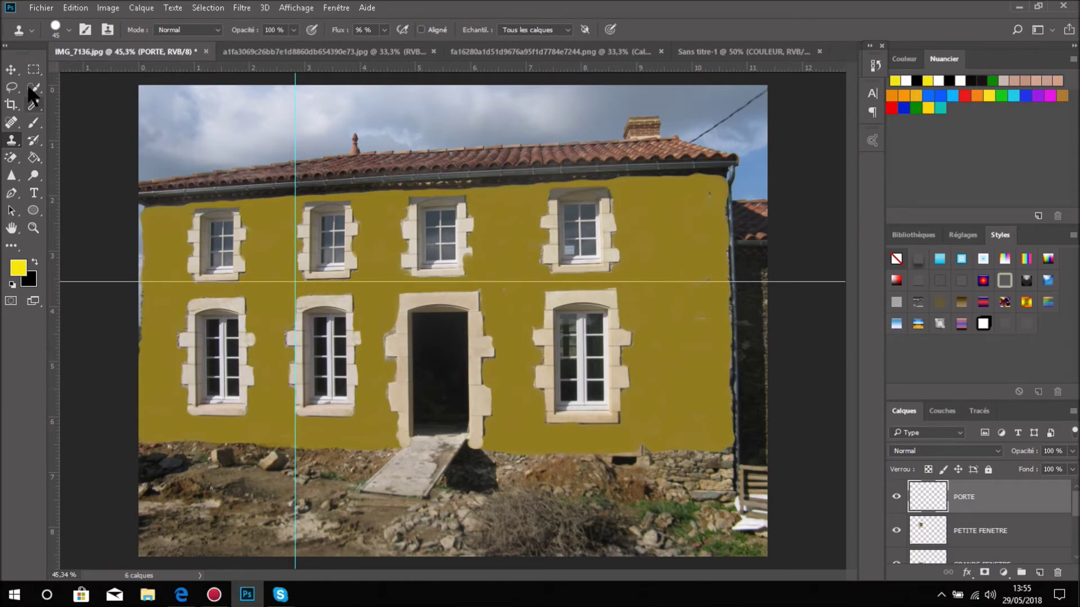
Move the horizontal guide to the foot of the door surround and the vertical guide to its lower-left corner, at about 4.78 po
left_click(11, 69)
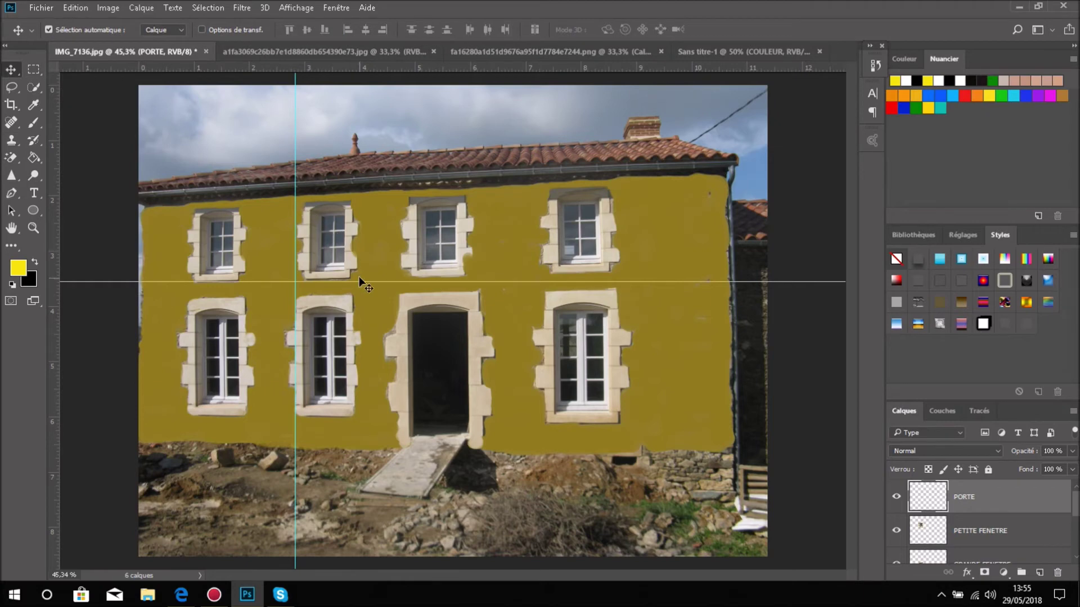
left_click_drag(371, 282, 381, 446)
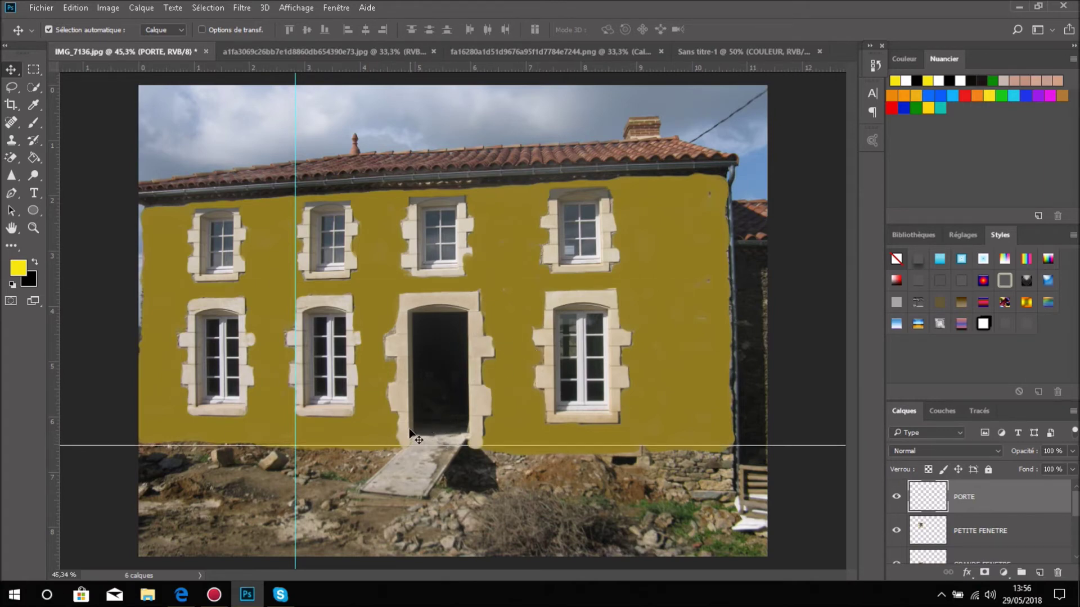
scroll(416, 433, "up", 2)
scroll(416, 433, "up", 1)
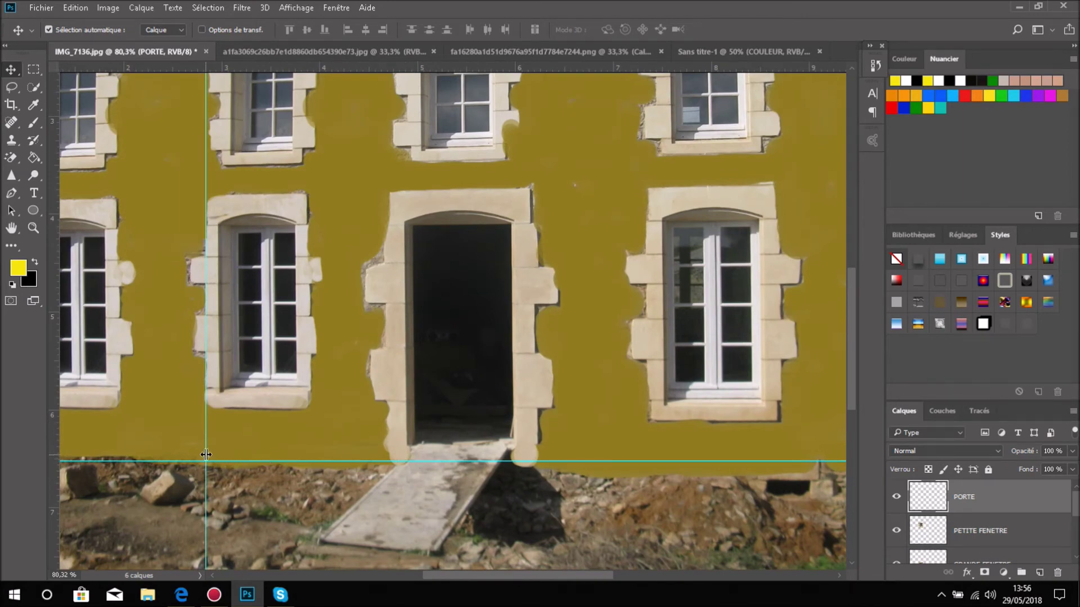
left_click_drag(206, 454, 396, 457)
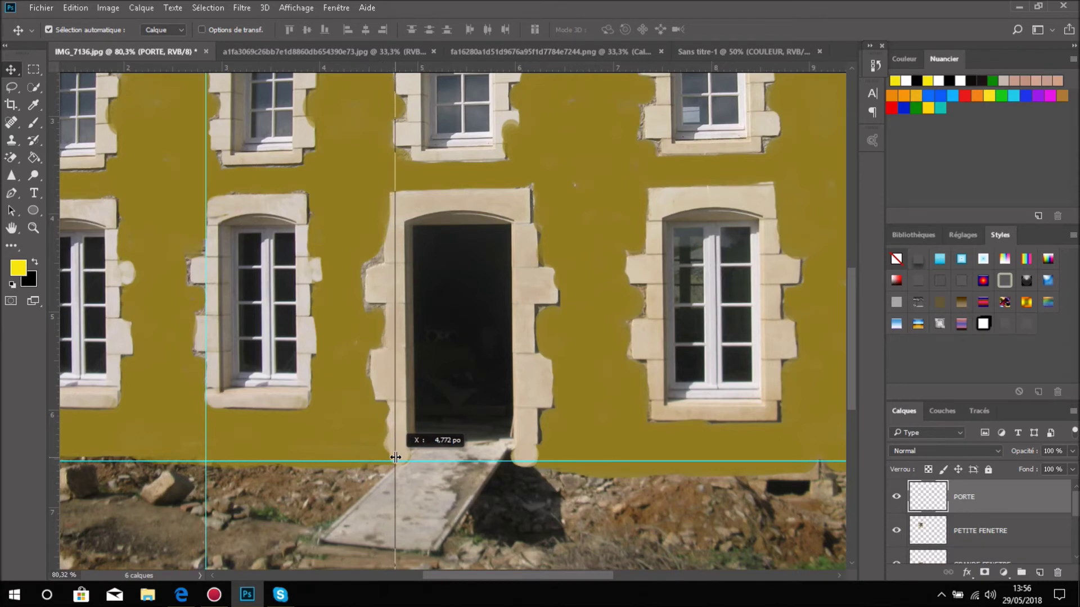
left_click_drag(395, 457, 395, 457)
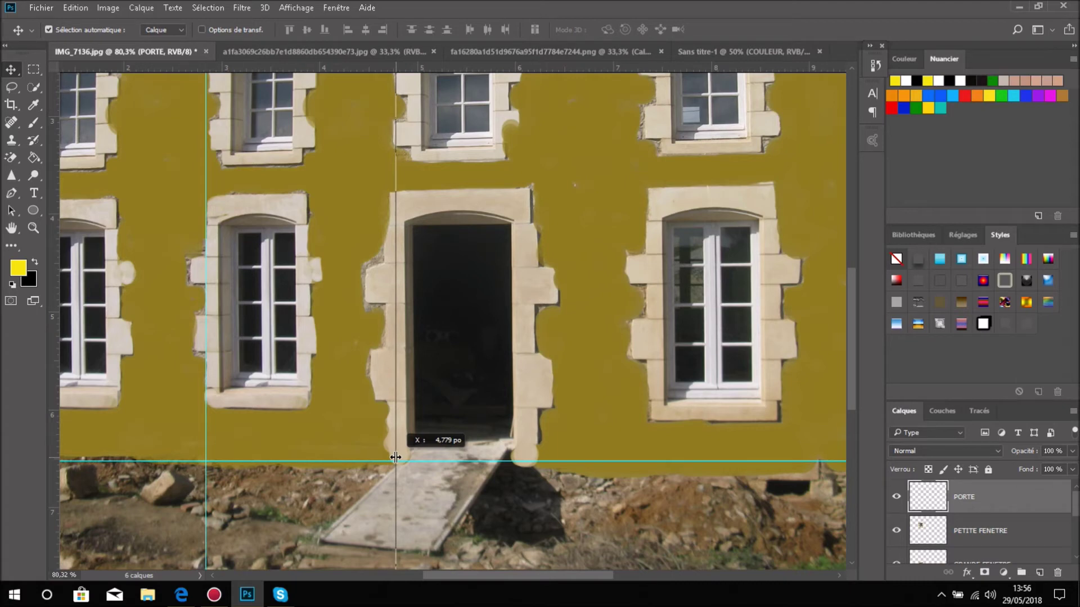
left_click_drag(396, 457, 396, 457)
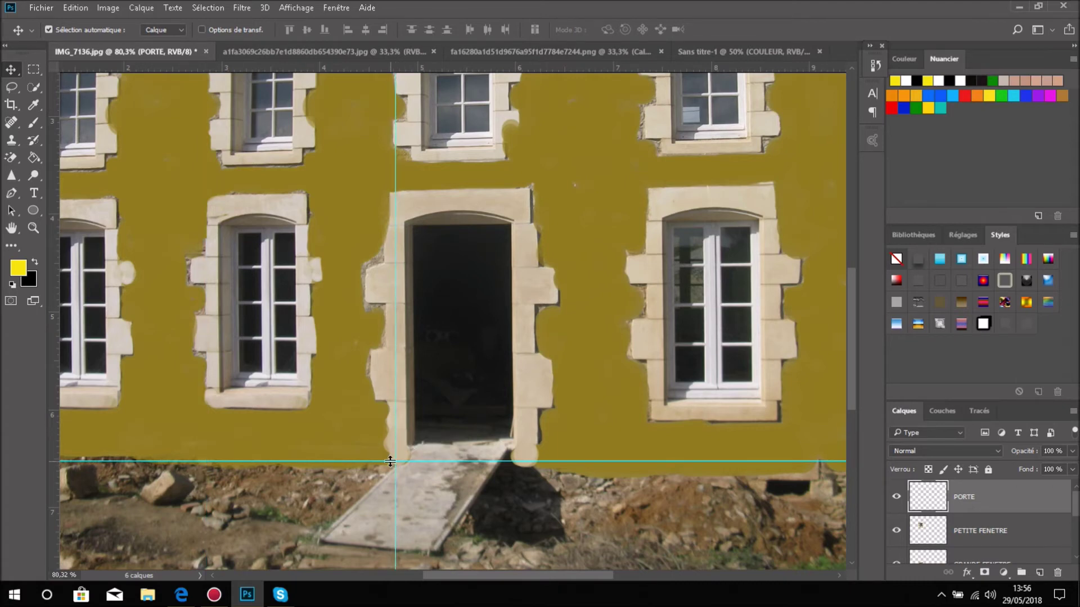
Clone the right ground-floor window with its stone surround over the open doorway on the PORTE layer, starting from the guides' intersection
left_click(11, 140)
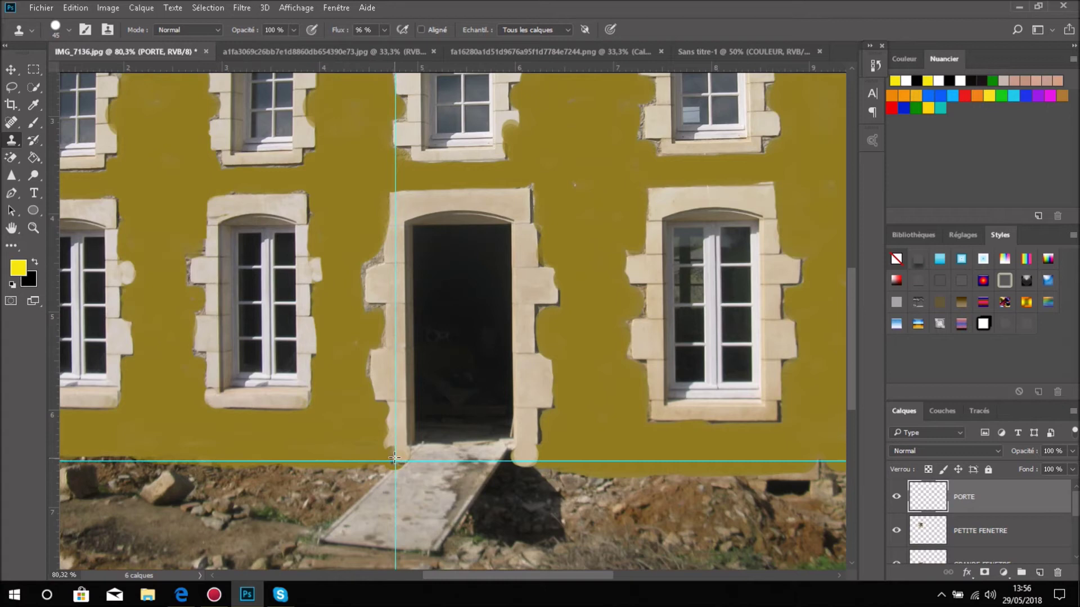
mouse_move(394, 457)
left_mouse_down()
mouse_move(403, 256)
mouse_move(363, 303)
mouse_move(384, 278)
mouse_move(380, 307)
mouse_move(416, 219)
mouse_move(470, 214)
mouse_move(419, 211)
mouse_move(497, 221)
mouse_move(503, 240)
mouse_move(420, 211)
mouse_move(468, 212)
mouse_move(421, 230)
mouse_move(439, 242)
mouse_move(476, 240)
mouse_move(435, 248)
mouse_move(423, 278)
mouse_move(416, 250)
mouse_move(415, 337)
mouse_move(437, 267)
mouse_move(482, 246)
mouse_move(498, 274)
mouse_move(494, 368)
mouse_move(504, 386)
mouse_move(492, 444)
mouse_move(515, 394)
mouse_move(512, 452)
mouse_move(508, 413)
mouse_move(517, 439)
mouse_move(531, 397)
mouse_move(523, 436)
mouse_move(548, 273)
mouse_move(518, 194)
mouse_move(447, 194)
mouse_move(495, 231)
left_mouse_up()
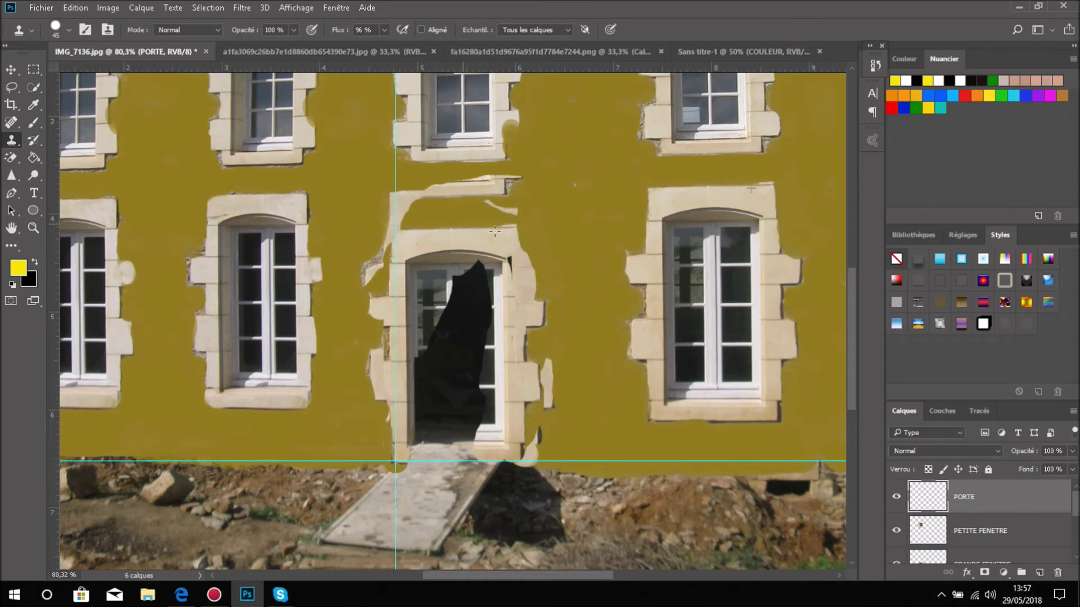
mouse_move(430, 309)
left_mouse_down()
mouse_move(451, 323)
mouse_move(429, 317)
mouse_move(401, 466)
mouse_move(524, 458)
mouse_move(538, 376)
mouse_move(547, 406)
mouse_move(549, 364)
mouse_move(523, 244)
mouse_move(528, 288)
mouse_move(525, 251)
mouse_move(477, 234)
mouse_move(495, 231)
mouse_move(416, 234)
mouse_move(390, 261)
mouse_move(388, 294)
mouse_move(382, 273)
mouse_move(377, 287)
mouse_move(369, 278)
mouse_move(379, 239)
left_mouse_up()
mouse_move(390, 222)
left_mouse_down()
mouse_move(400, 198)
mouse_move(434, 197)
left_mouse_up()
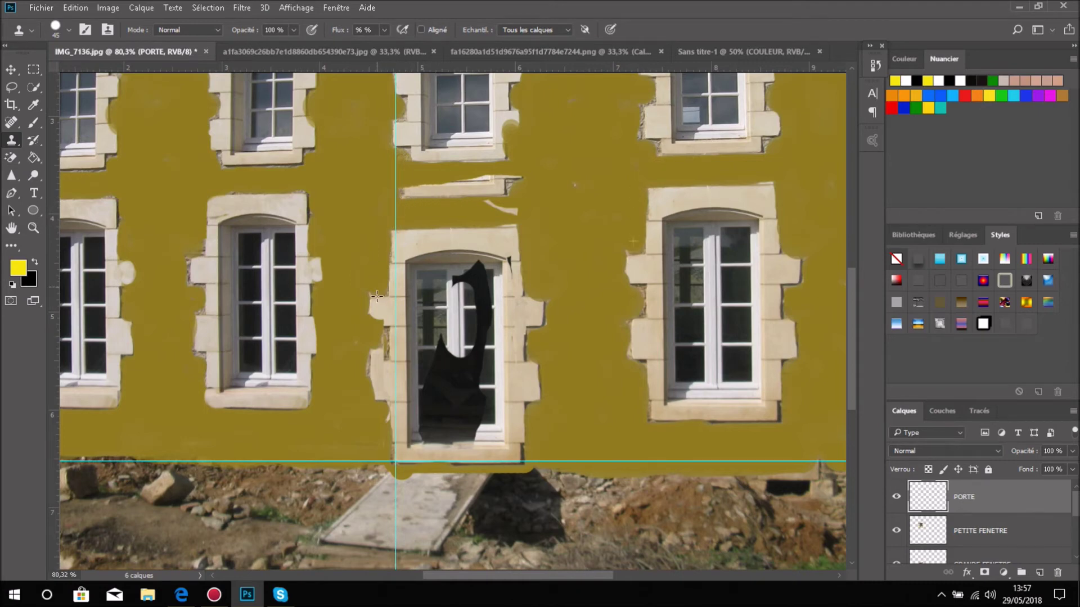
Cover the leftover stones of the old door surround beside and above the cloned window with cloned wall colour
mouse_move(374, 333)
left_mouse_down()
mouse_move(376, 428)
mouse_move(378, 382)
left_mouse_up()
mouse_move(539, 192)
left_mouse_down()
mouse_move(405, 195)
mouse_move(469, 189)
mouse_move(418, 198)
left_mouse_up()
left_click_drag(509, 210, 464, 202)
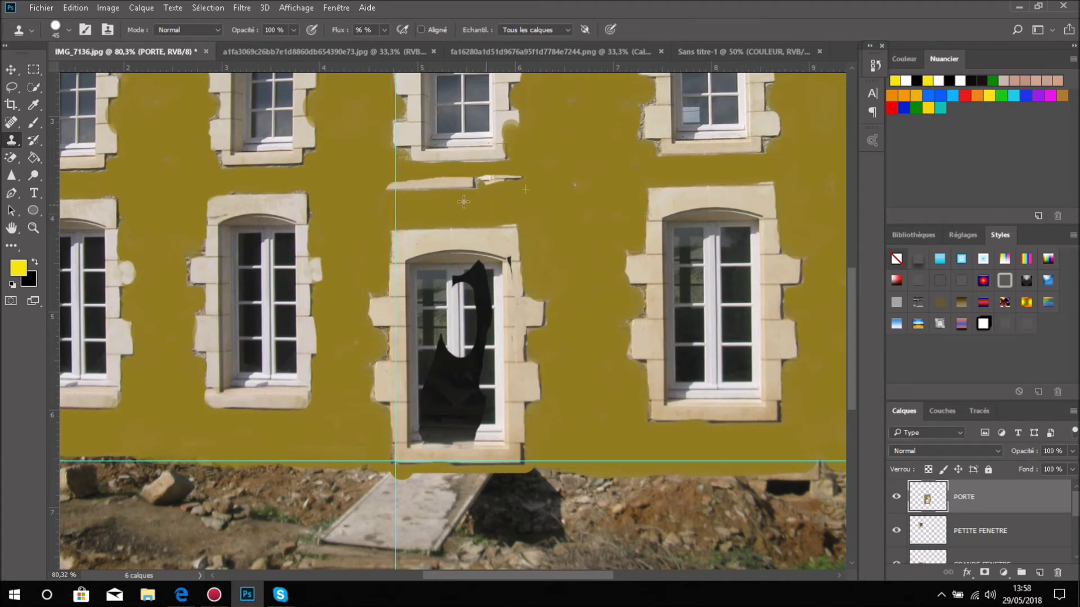
left_click_drag(550, 187, 402, 191)
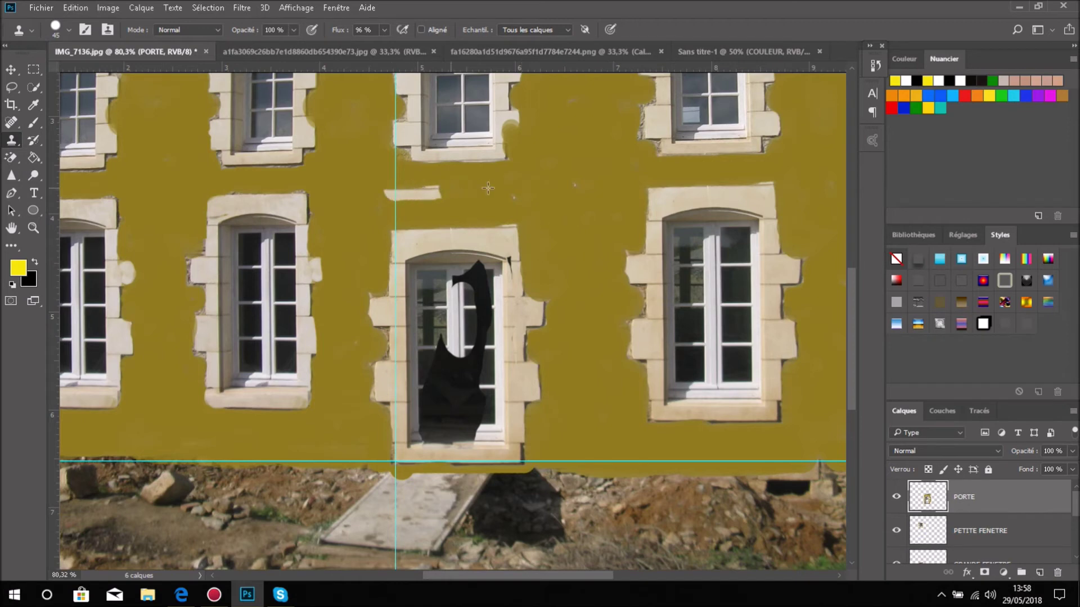
left_click_drag(473, 191, 404, 195)
left_click(400, 195)
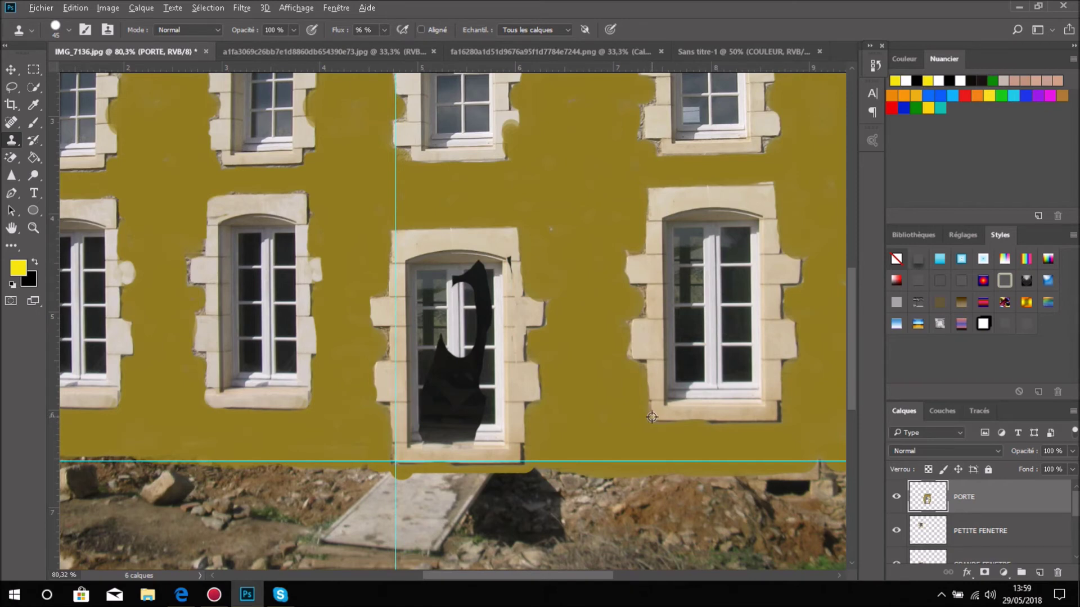
Resample the right window's lower-left sill corner and clone its frame and panes over the remaining dark doorway areas
left_click(652, 417, "alt")
mouse_move(416, 438)
left_mouse_down()
mouse_move(433, 409)
mouse_move(455, 441)
mouse_move(434, 439)
mouse_move(479, 432)
mouse_move(483, 407)
mouse_move(486, 420)
mouse_move(475, 371)
mouse_move(463, 417)
mouse_move(434, 423)
mouse_move(428, 408)
mouse_move(436, 374)
mouse_move(431, 381)
mouse_move(453, 388)
mouse_move(453, 339)
mouse_move(462, 346)
mouse_move(471, 310)
mouse_move(455, 284)
mouse_move(476, 270)
mouse_move(467, 371)
mouse_move(486, 333)
mouse_move(486, 352)
mouse_move(483, 335)
mouse_move(457, 404)
left_mouse_up()
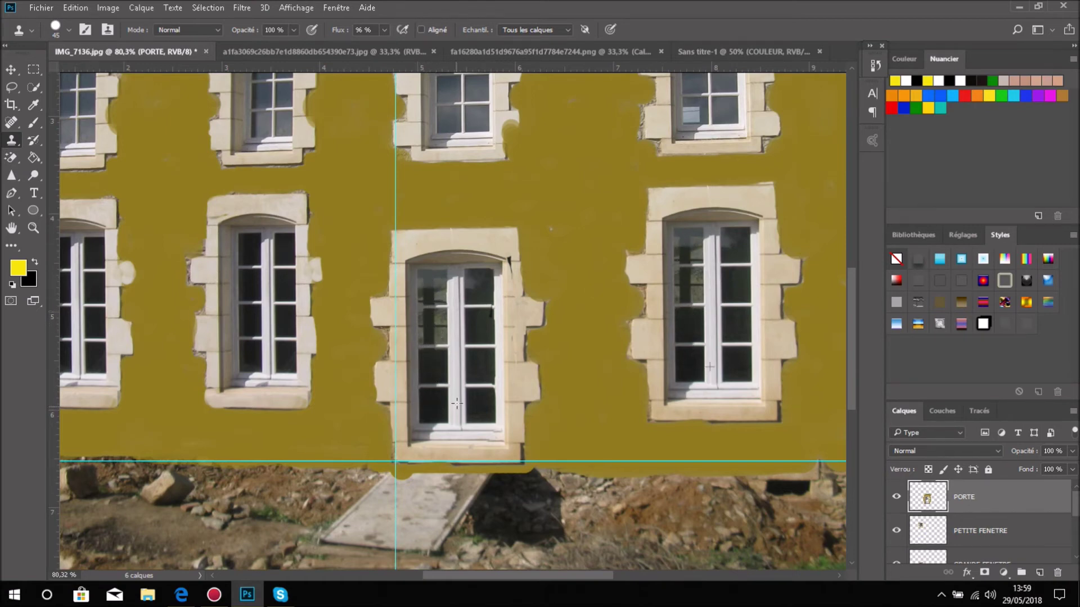
left_click_drag(462, 350, 468, 371)
Enlarge the cloned glazed door on the PORTE layer to 124.89% width and 118.61% height with Free Transform
key("ctrl+t")
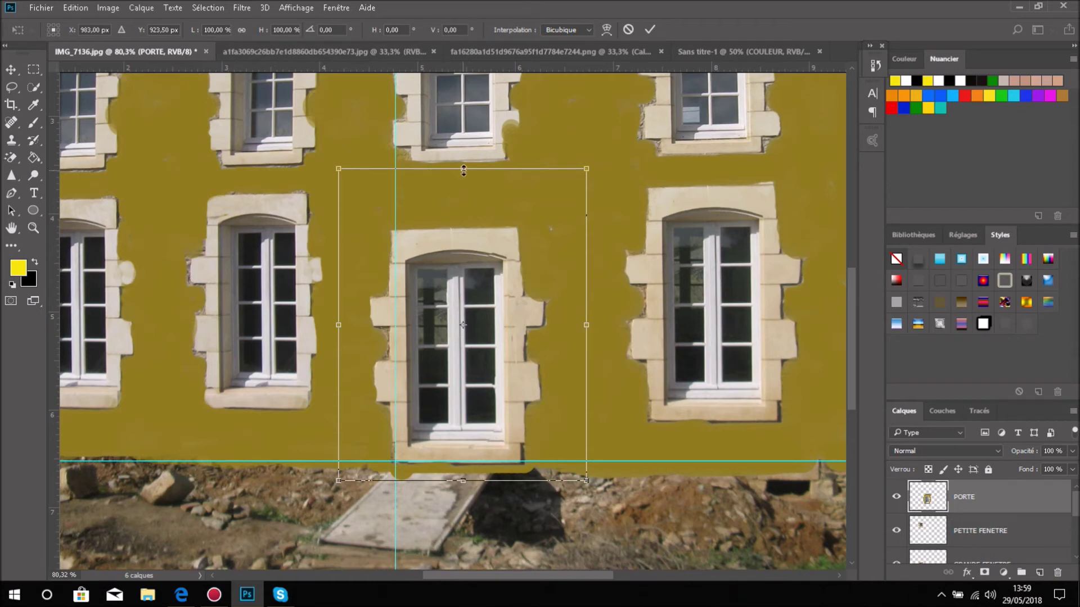
left_click_drag(464, 171, 447, 124)
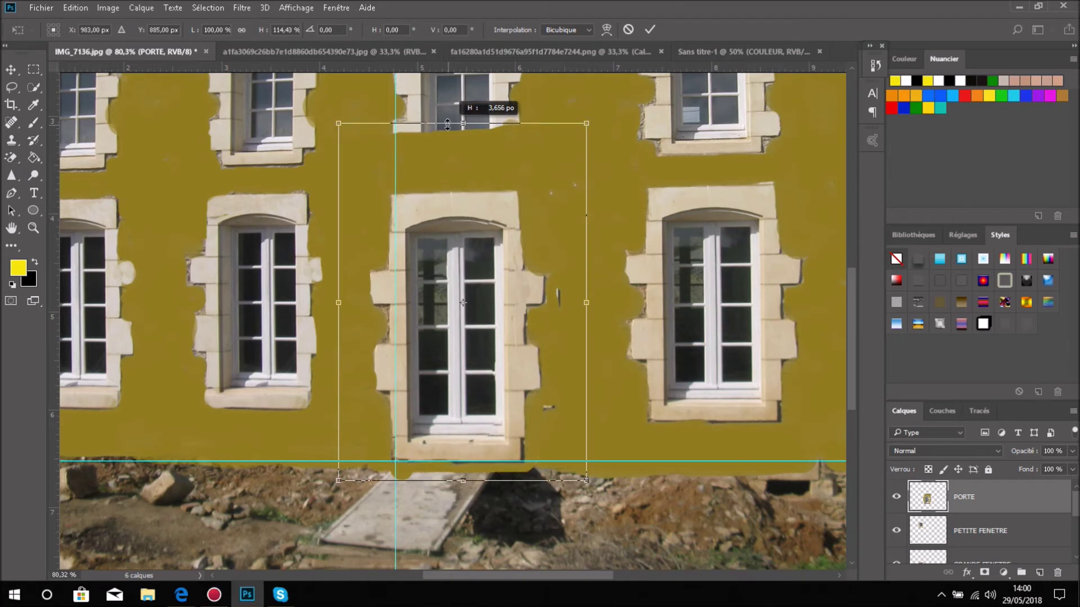
left_click_drag(447, 124, 446, 153)
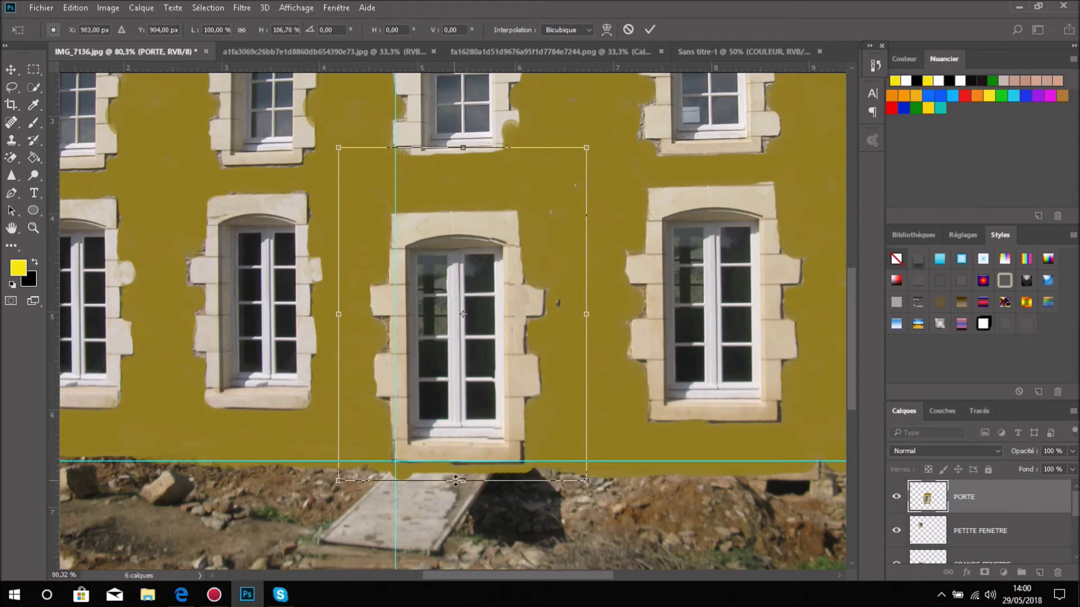
left_click_drag(462, 487, 466, 506)
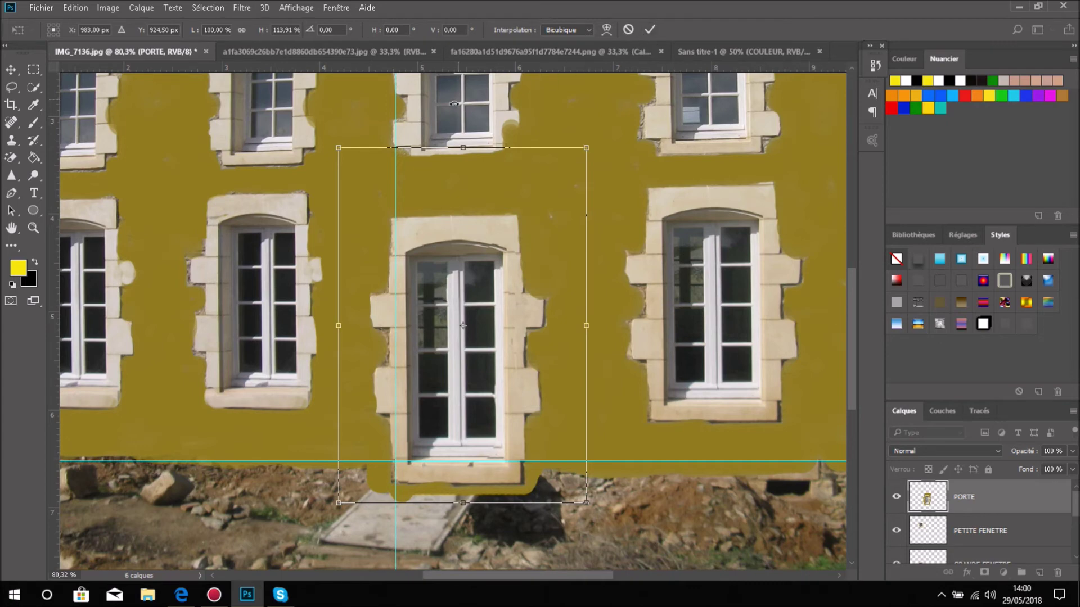
left_click_drag(464, 149, 462, 137)
left_click_drag(586, 320, 622, 318)
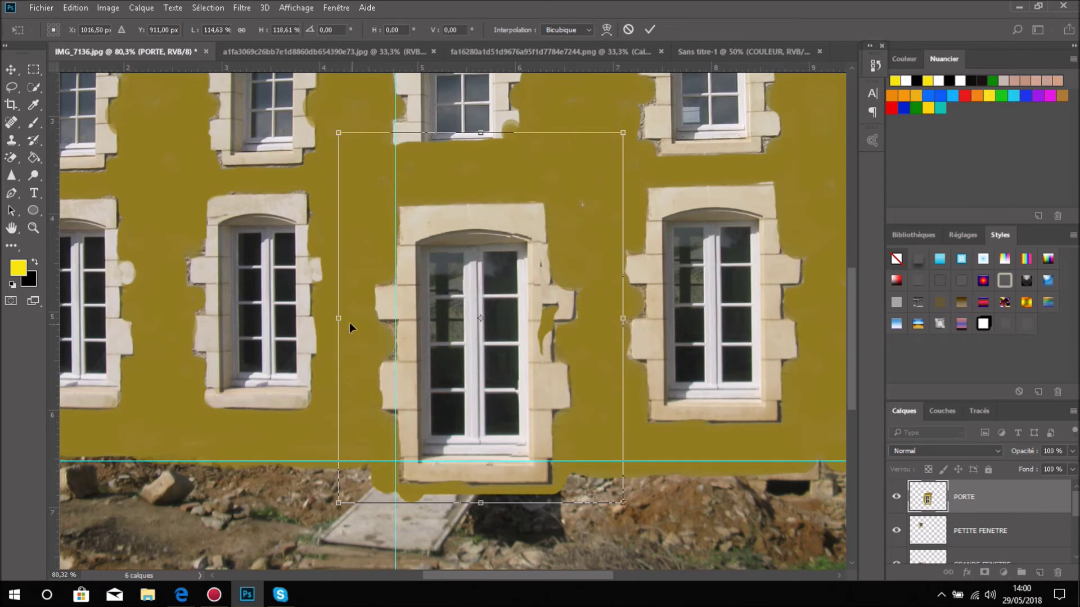
left_click_drag(336, 319, 316, 320)
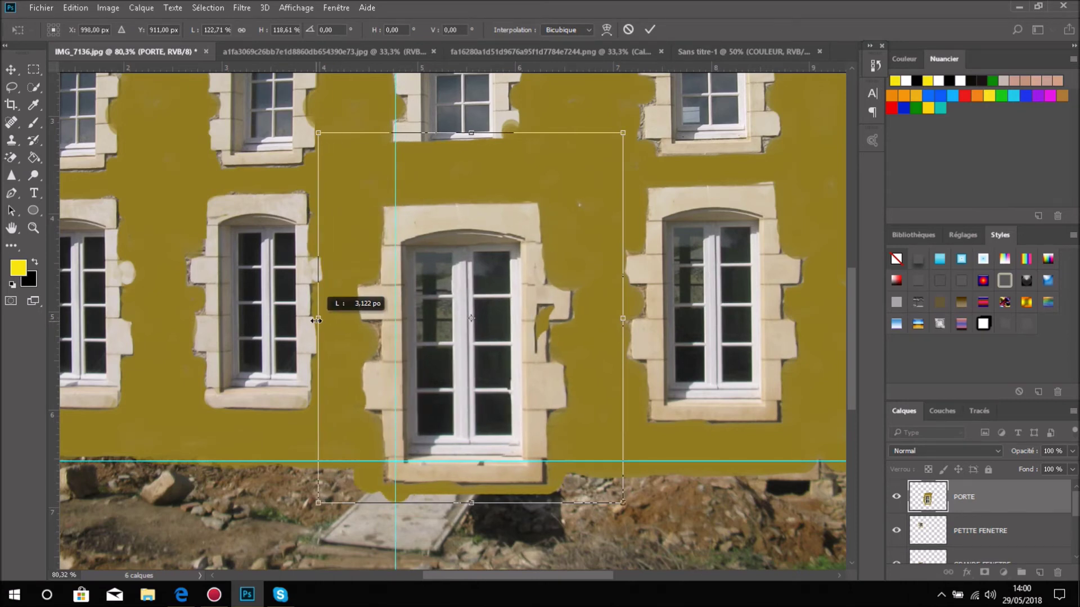
left_click_drag(317, 320, 310, 319)
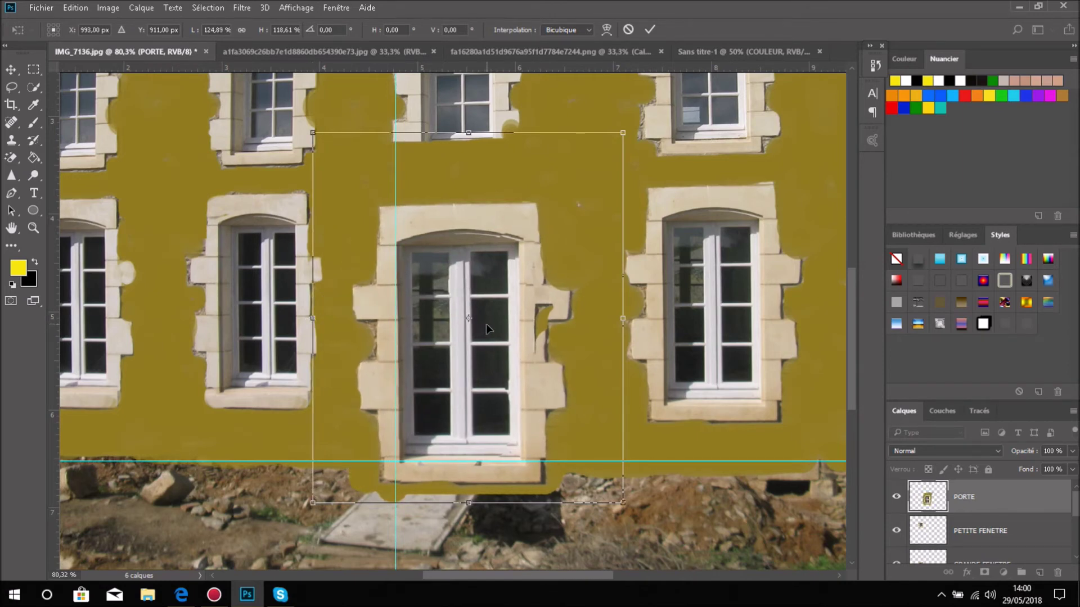
left_click(651, 29)
Repair the gap in the glazed door's right stone jamb with stone texture sampled from the surround
mouse_move(528, 332)
left_mouse_down()
mouse_move(517, 337)
mouse_move(539, 320)
mouse_move(540, 255)
mouse_move(520, 269)
left_mouse_up()
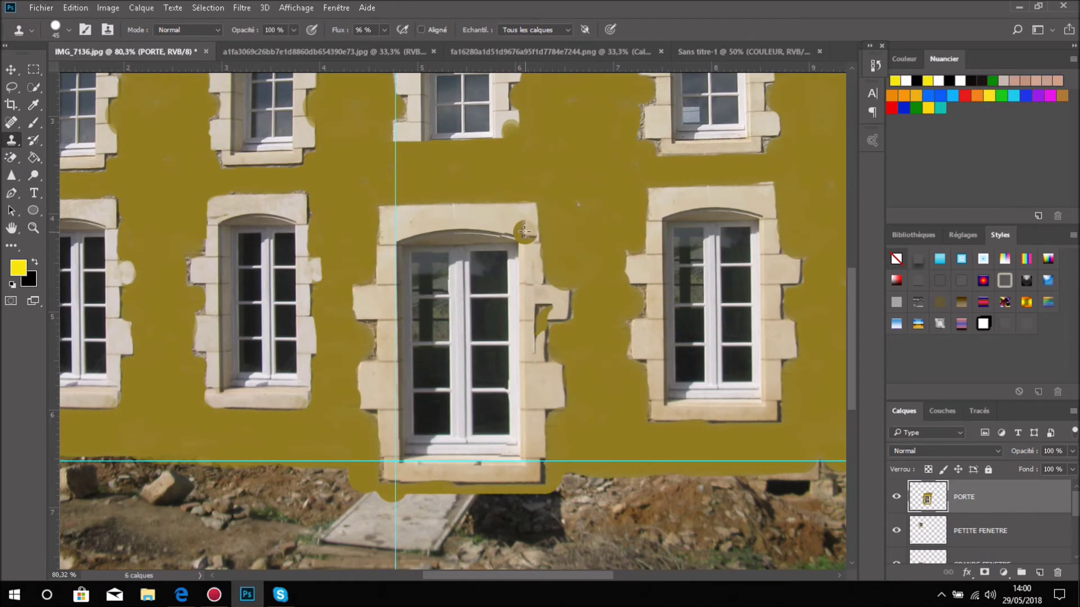
mouse_move(535, 310)
left_mouse_down()
mouse_move(541, 305)
mouse_move(528, 335)
left_mouse_up()
left_click(530, 299, "alt")
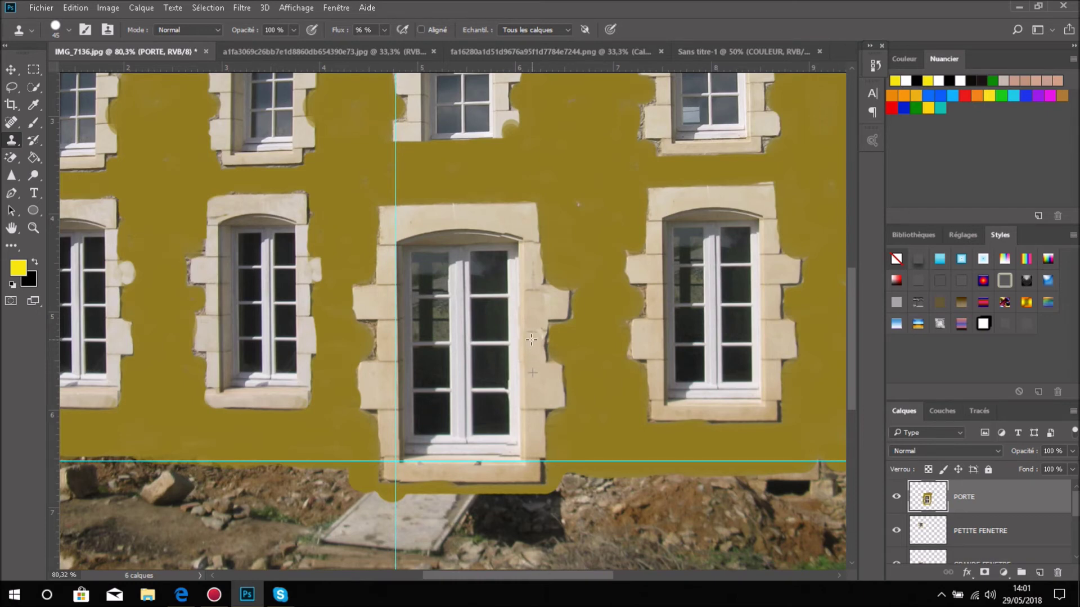
scroll(469, 379, "down", 2)
scroll(467, 373, "down", 1)
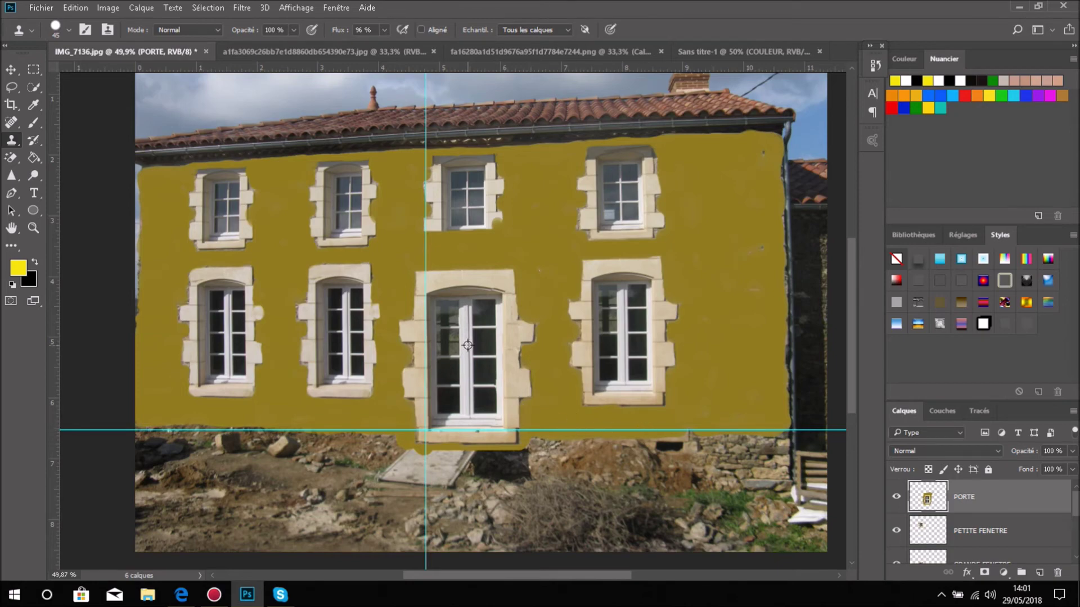
Remove the upper glazing bar from the glazed door's left leaf with the Spot Healing Brush
scroll(467, 345, "up", 2)
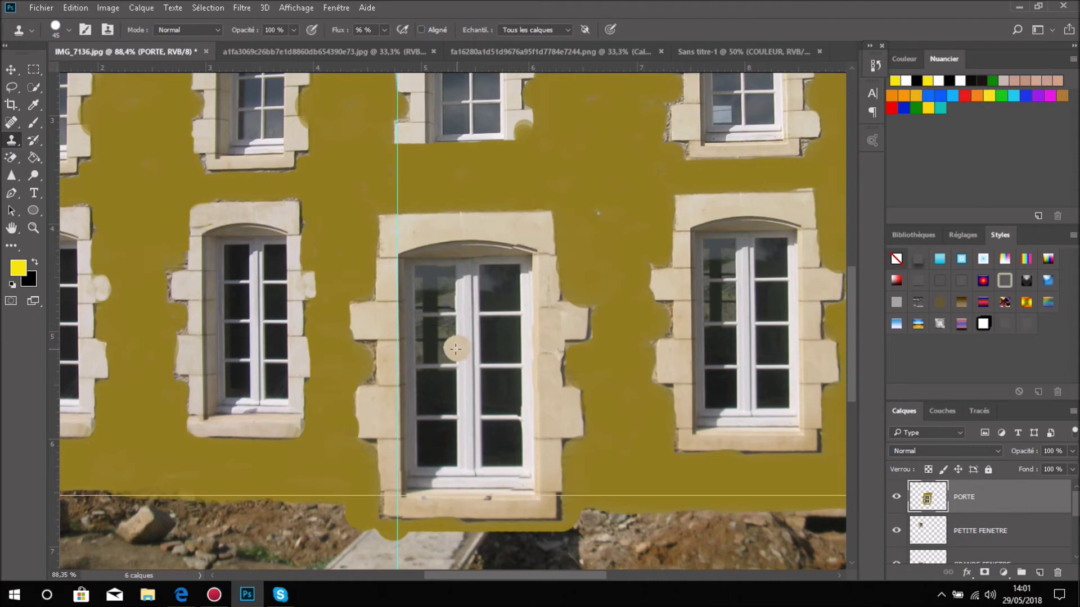
scroll(446, 348, "up", 1)
scroll(444, 351, "up", 2)
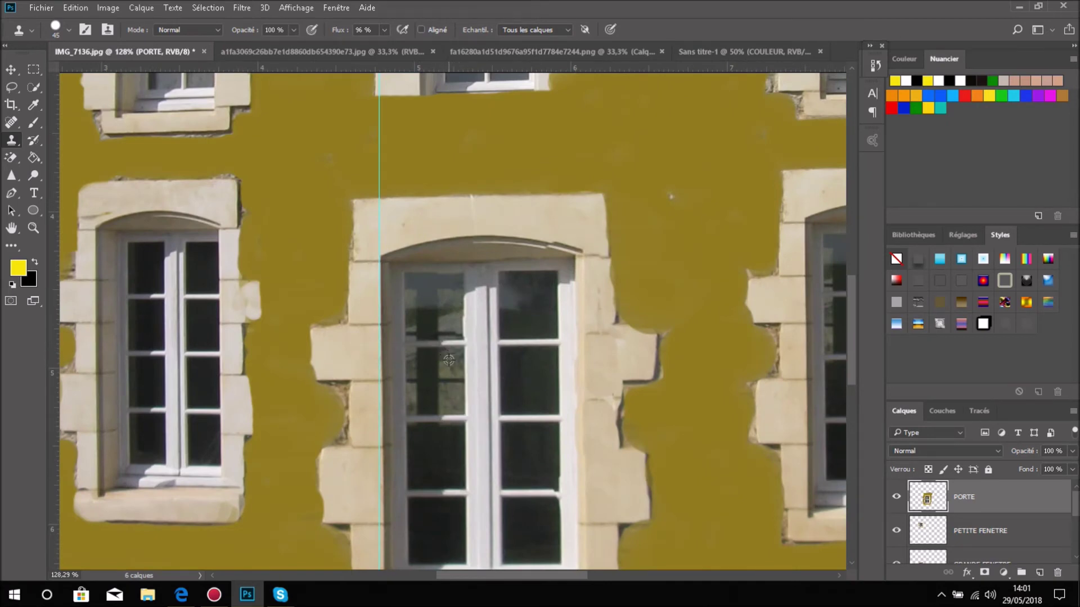
left_click(11, 122)
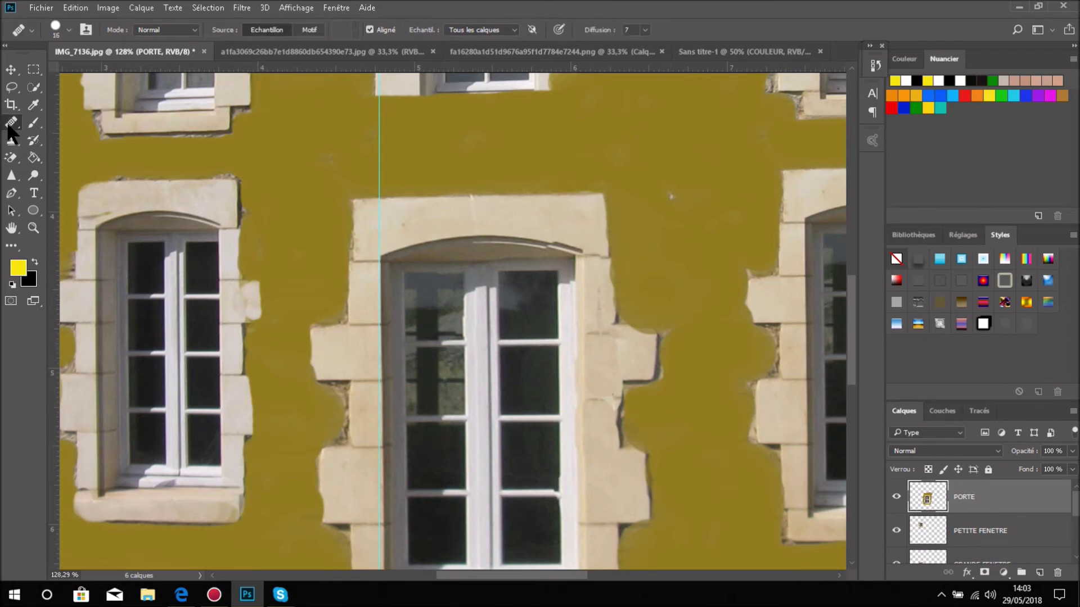
right_click(10, 126)
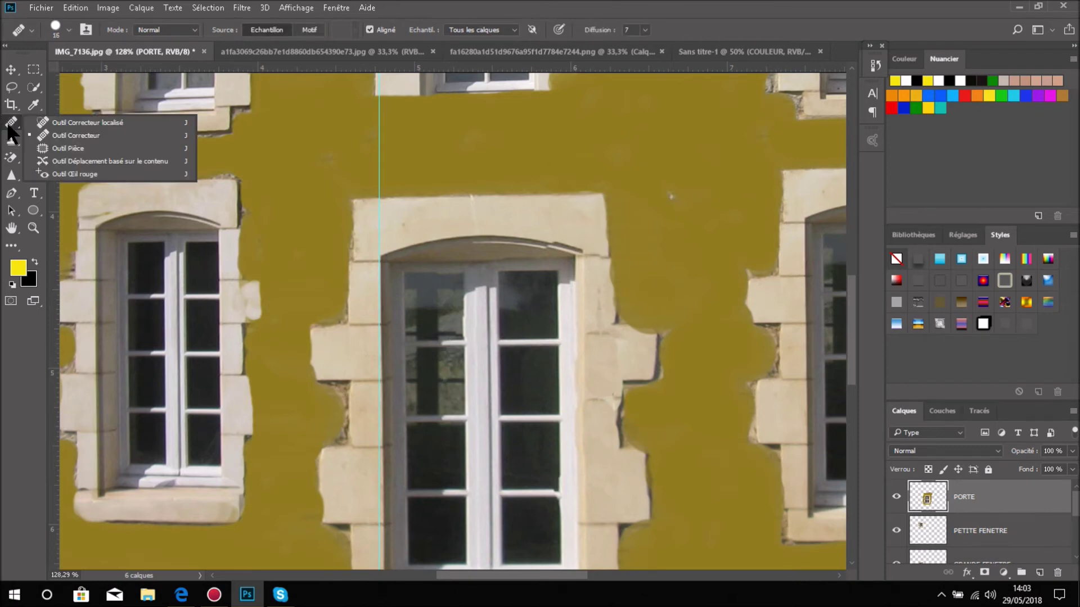
left_click(107, 121)
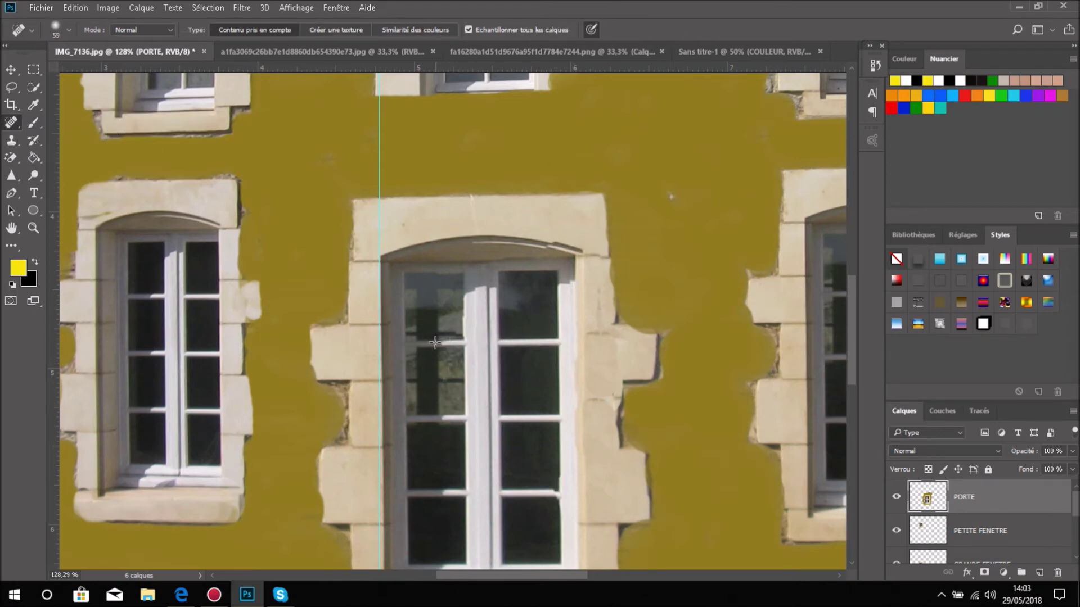
left_click_drag(431, 343, 423, 569)
left_click_drag(415, 306, 428, 444)
left_click_drag(423, 442, 424, 443)
left_click_drag(434, 339, 419, 349)
left_click_drag(416, 345, 454, 343)
left_click_drag(455, 340, 457, 341)
Heal away the remaining white horizontal glazing bars in the left leaf of the glazed door
scroll(450, 348, "up", 4)
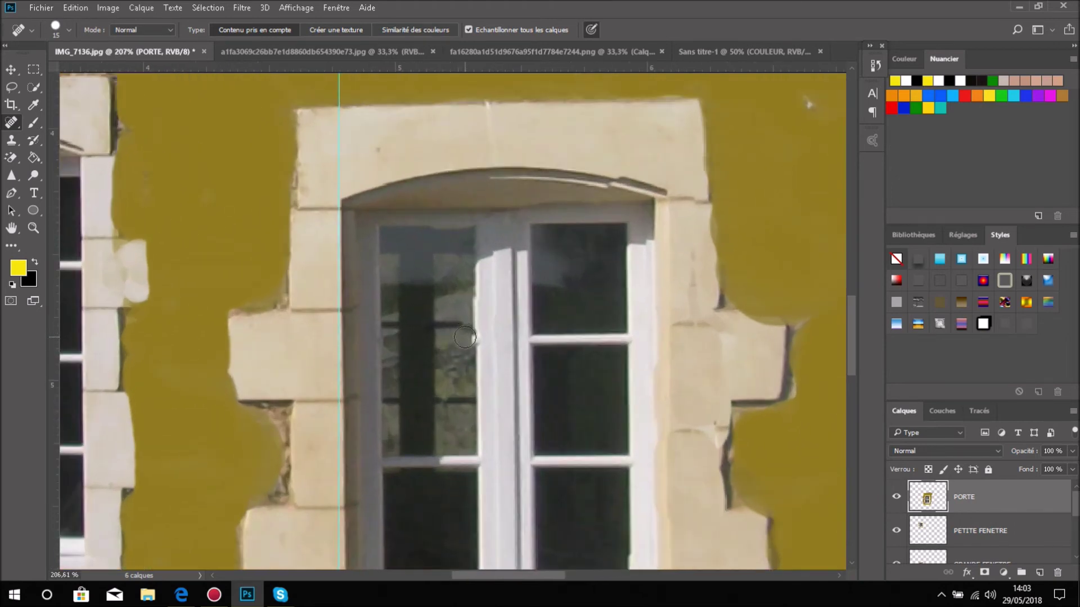
left_click(465, 339)
left_click_drag(461, 342, 457, 349)
left_click_drag(392, 462, 478, 461)
scroll(414, 446, "down", 5)
left_click_drag(388, 443, 469, 441)
Remove all the horizontal glazing bars from the right leaf of the glazed door with the Spot Healing Brush
left_click_drag(620, 444, 544, 444)
left_click(618, 446)
left_click_drag(543, 328, 618, 324)
scroll(590, 337, "up", 1)
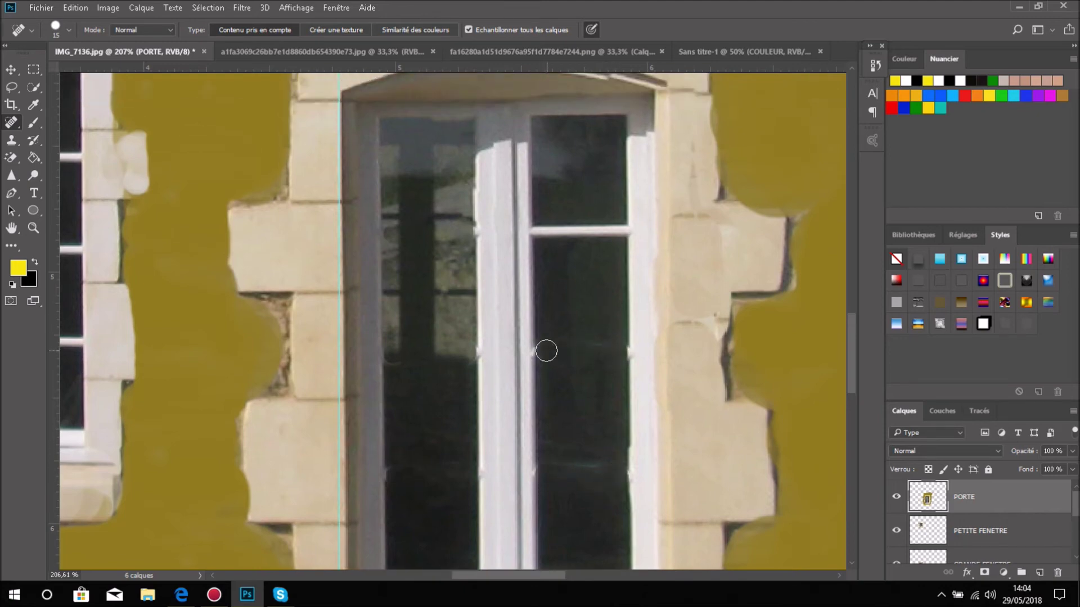
mouse_move(531, 232)
left_mouse_down()
mouse_move(615, 232)
mouse_move(541, 229)
left_mouse_up()
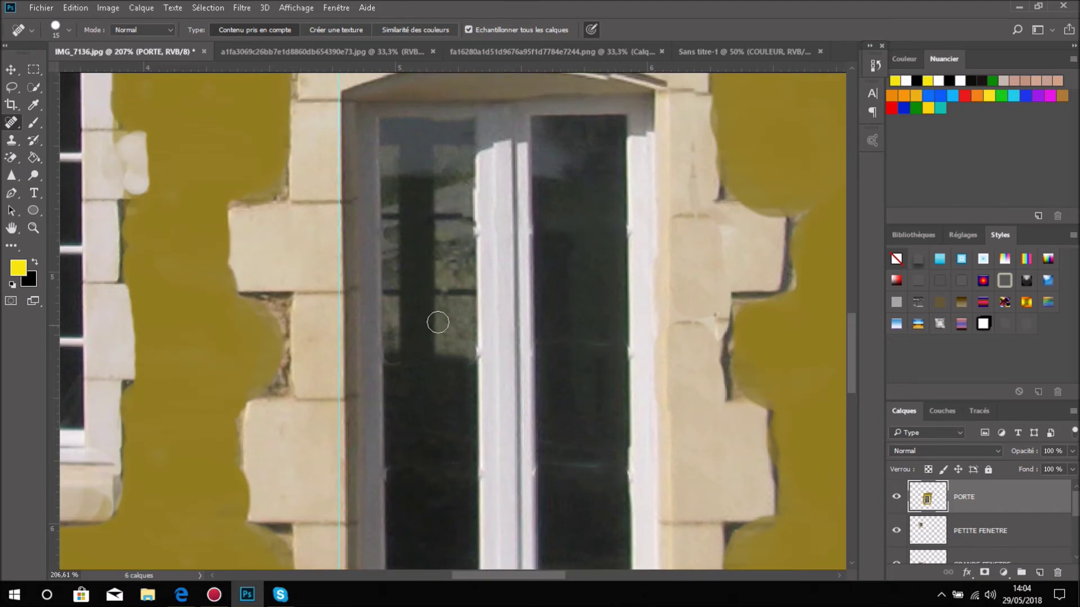
Cover the reflections in the left leaf's upper glass with dark glass sampled lower down using the Clone Stamp
left_click(11, 141)
left_click(425, 430, "alt")
mouse_move(439, 339)
left_mouse_down()
mouse_move(436, 318)
mouse_move(434, 339)
left_mouse_up()
left_click(459, 452, "alt")
mouse_move(424, 400)
left_mouse_down()
mouse_move(405, 313)
mouse_move(424, 313)
mouse_move(438, 292)
mouse_move(432, 150)
left_mouse_up()
left_click(425, 548, "alt")
mouse_move(447, 359)
left_mouse_down()
mouse_move(424, 316)
mouse_move(405, 228)
mouse_move(458, 348)
mouse_move(459, 145)
left_mouse_up()
left_click(456, 508, "alt")
Lower the Clone Stamp flow to 47% and clone more dark glass over the left leaf's remaining reflections
left_click(350, 47)
right_click(416, 487, "alt")
left_click(428, 338, "alt")
left_click(410, 462, "alt")
left_click_drag(446, 349, 455, 163)
mouse_move(400, 351)
left_mouse_down()
mouse_move(395, 210)
mouse_move(409, 152)
mouse_move(426, 278)
mouse_move(430, 247)
left_mouse_up()
left_click(426, 498, "alt")
left_click(421, 413, "alt")
mouse_move(417, 141)
left_mouse_down()
mouse_move(423, 168)
mouse_move(437, 134)
mouse_move(390, 130)
mouse_move(391, 142)
left_mouse_up()
Reduce the Clone Stamp brush to 11 px and touch up the left leaf's glass with resampled dark areas
left_click(430, 302, "alt")
key("bracketleft")
key("bracketleft")
key("bracketleft")
key("bracketleft")
left_click(430, 455, "alt")
scroll(417, 243, "down", 4)
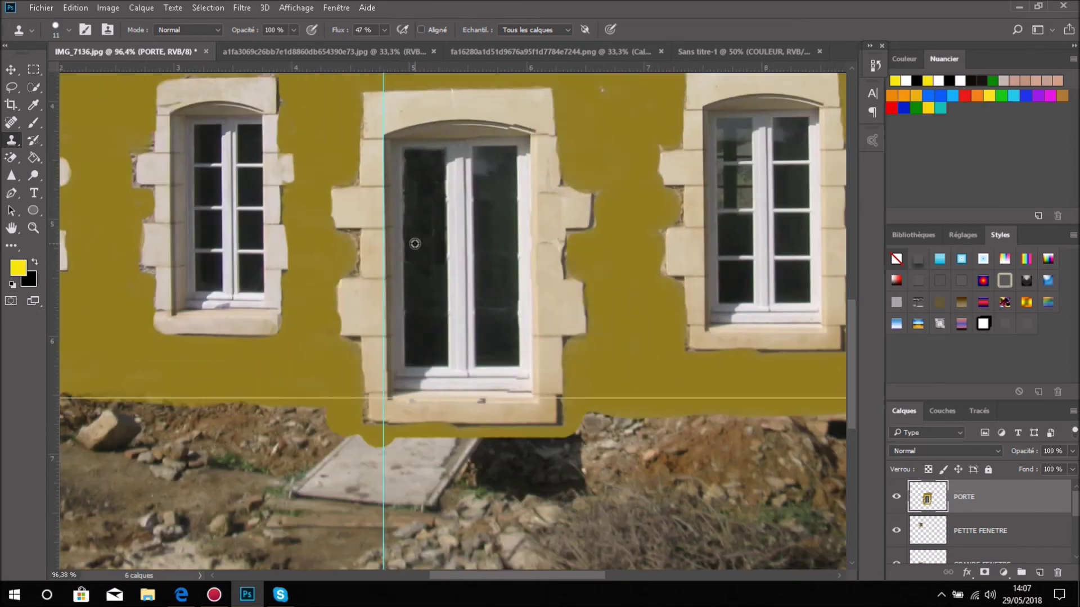
scroll(509, 163, "up", 4)
scroll(462, 225, "down", 4)
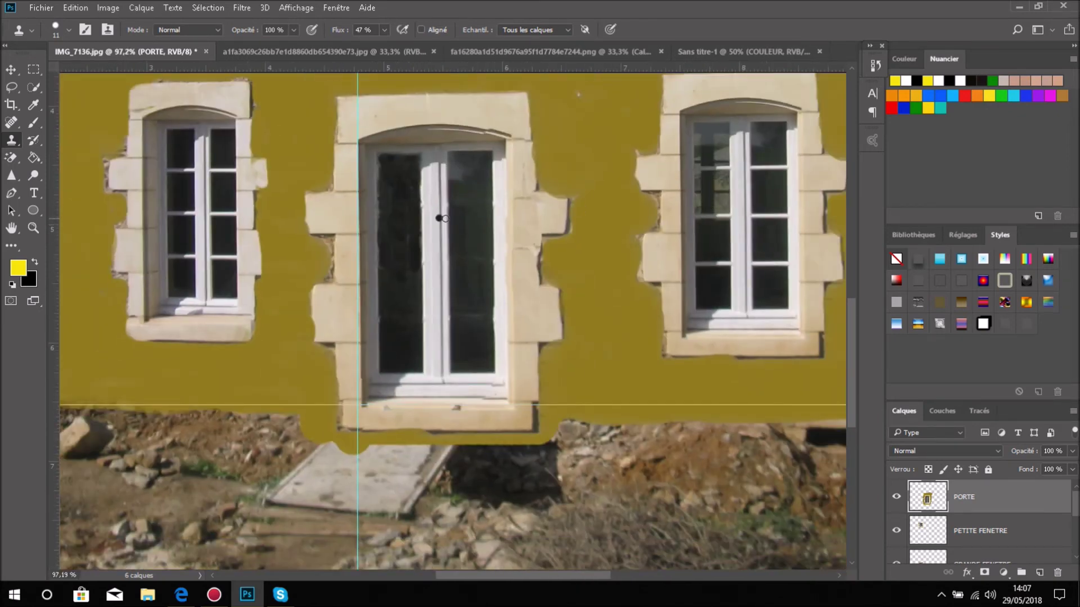
Blend the left leaf's upper glass with a 39 px Clone Stamp at 13% flow, using the right leaf's glass
scroll(442, 218, "up", 2)
key("bracketright")
key("bracketright")
key("bracketright")
left_click(384, 30)
left_click(359, 46)
mouse_move(379, 177)
left_mouse_down()
mouse_move(389, 202)
mouse_move(374, 156)
mouse_move(386, 254)
left_mouse_up()
left_click_drag(387, 169, 379, 217)
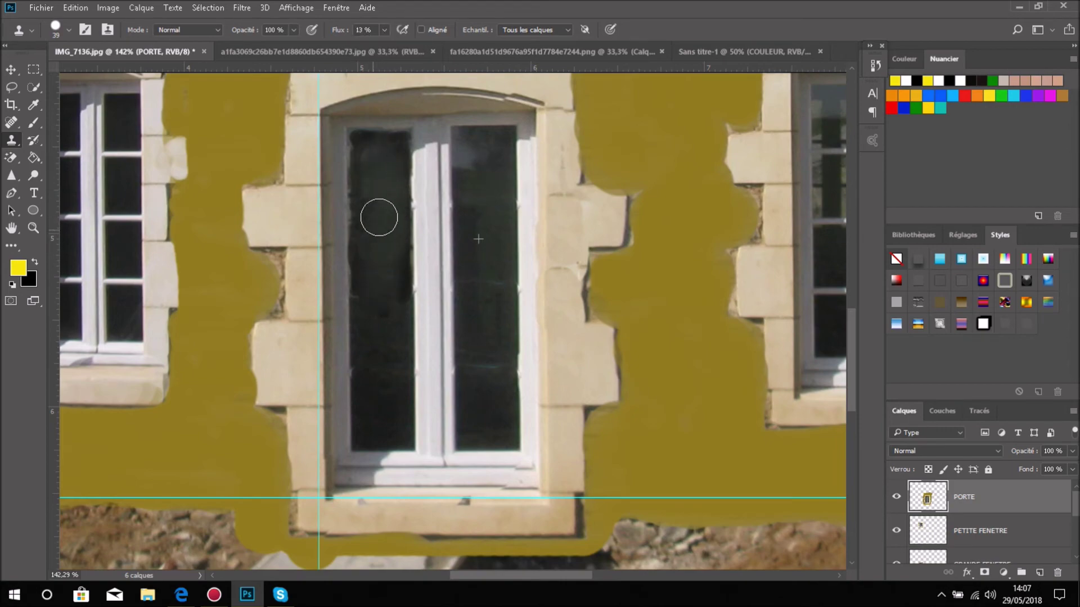
Rework the joint between the door's central post and bottom rail with a 20 px Clone Stamp brush
scroll(478, 239, "down", 4)
scroll(402, 340, "up", 4)
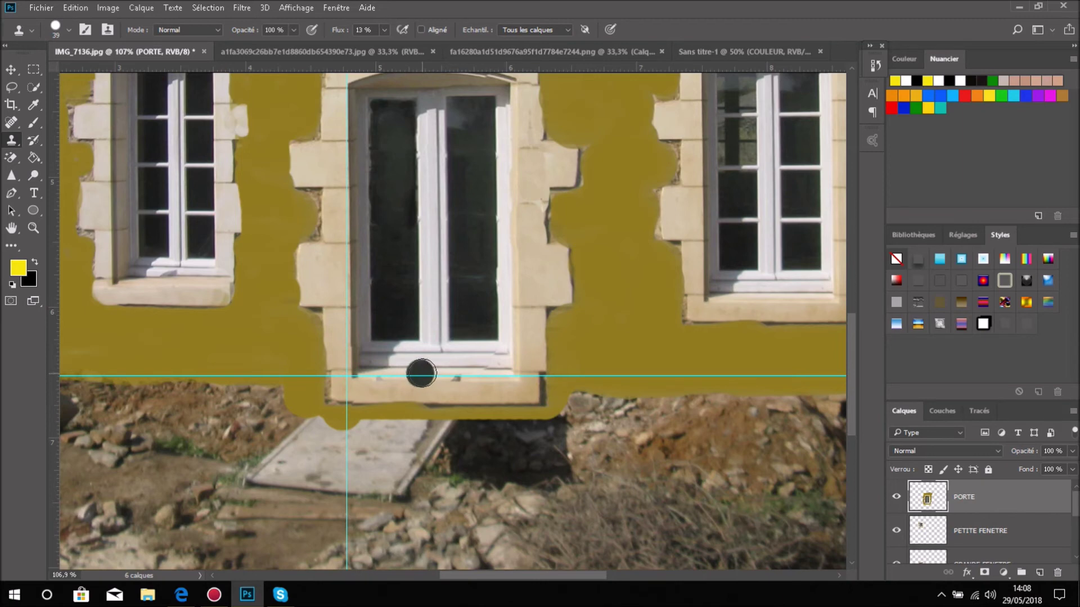
key("bracketleft")
key("bracketleft")
left_click(430, 345, "alt")
left_click(430, 357)
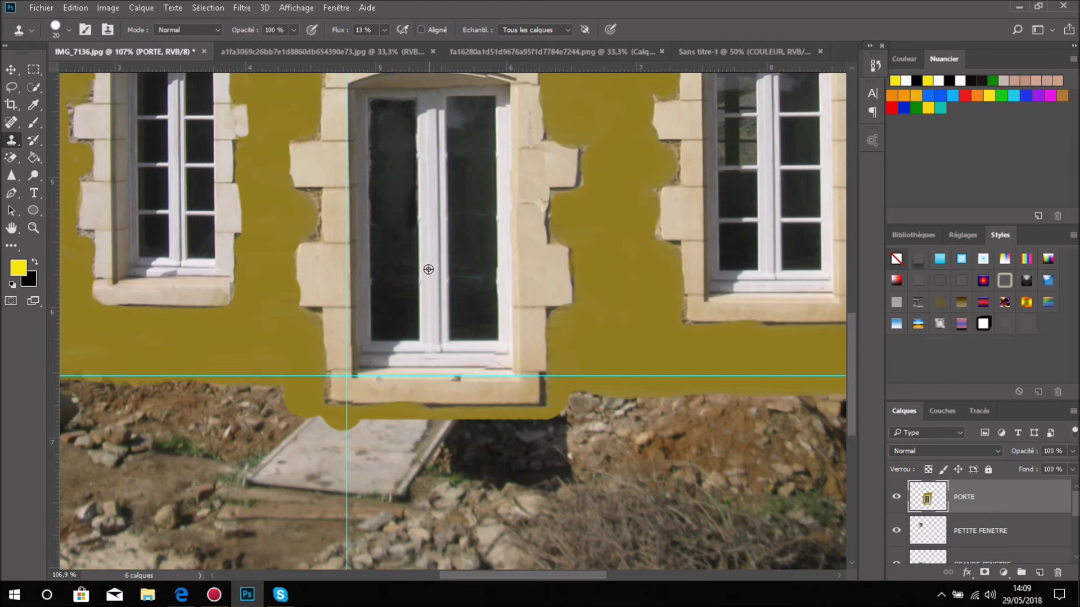
mouse_move(429, 342)
left_mouse_down()
mouse_move(429, 353)
mouse_move(454, 352)
mouse_move(437, 352)
left_mouse_up()
left_click(439, 351)
left_click(432, 274, "alt")
left_click_drag(416, 351, 439, 338)
Clone white frame texture along the left half of the door's bottom rail
left_click(436, 351, "alt")
left_click_drag(417, 352, 409, 351)
left_click_drag(420, 353, 376, 352)
left_click(435, 356, "alt")
left_click_drag(417, 353, 367, 351)
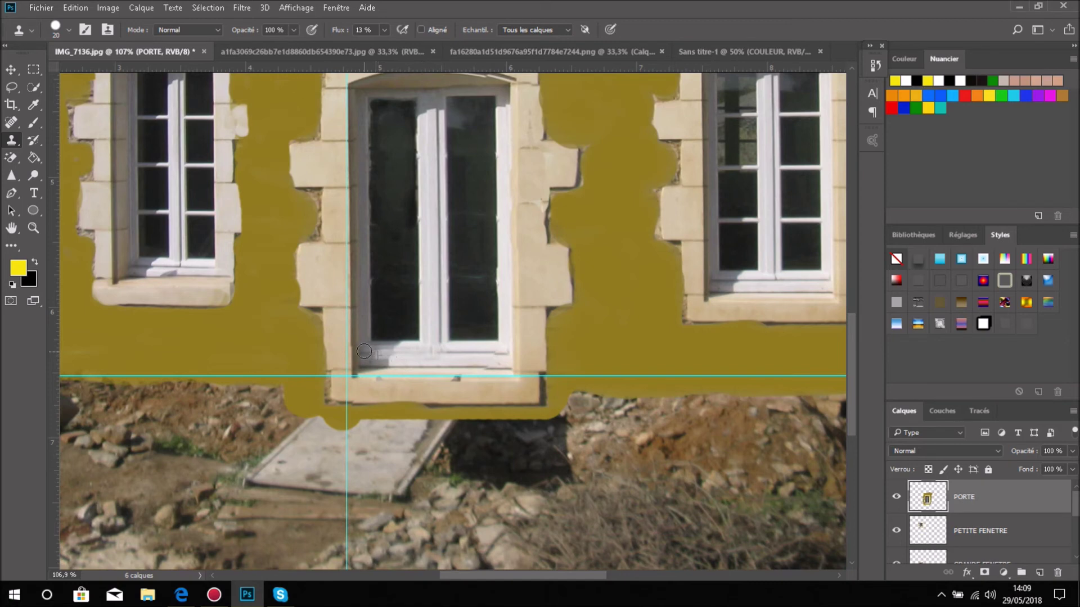
Clone white frame texture from the left half of the bottom rail over its right half
left_click(402, 354, "alt")
mouse_move(441, 354)
left_mouse_down()
mouse_move(501, 353)
mouse_move(467, 355)
mouse_move(479, 354)
left_mouse_up()
left_click(406, 353, "alt")
mouse_move(474, 356)
left_mouse_down()
mouse_move(502, 356)
mouse_move(449, 371)
left_mouse_up()
left_click(455, 388, "alt")
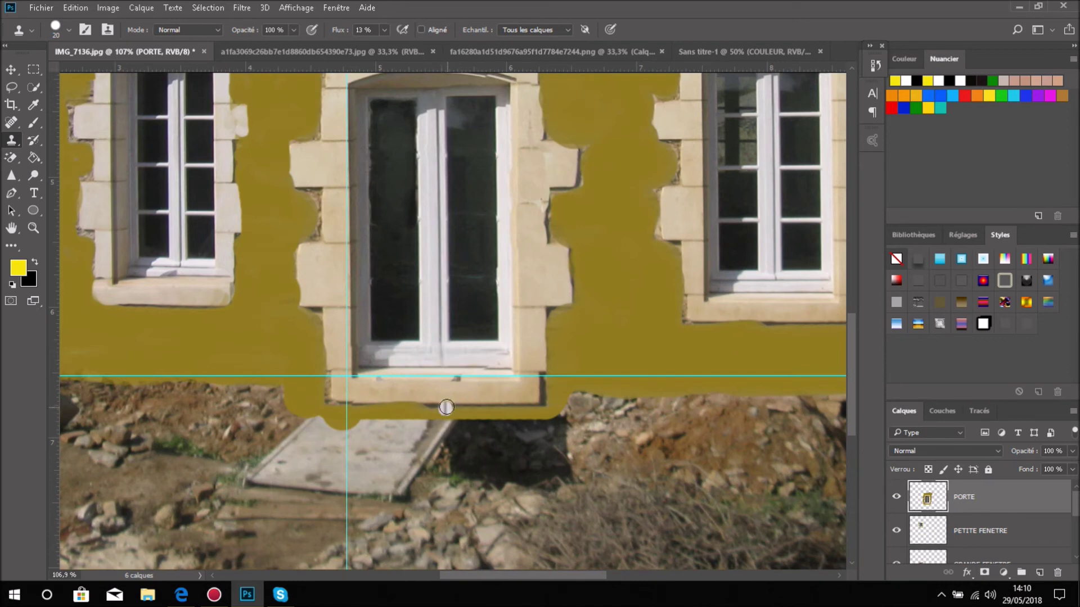
Raise the Clone Stamp flow to 100% and stamp a small round black door handle on the central post
scroll(446, 407, "down", 3)
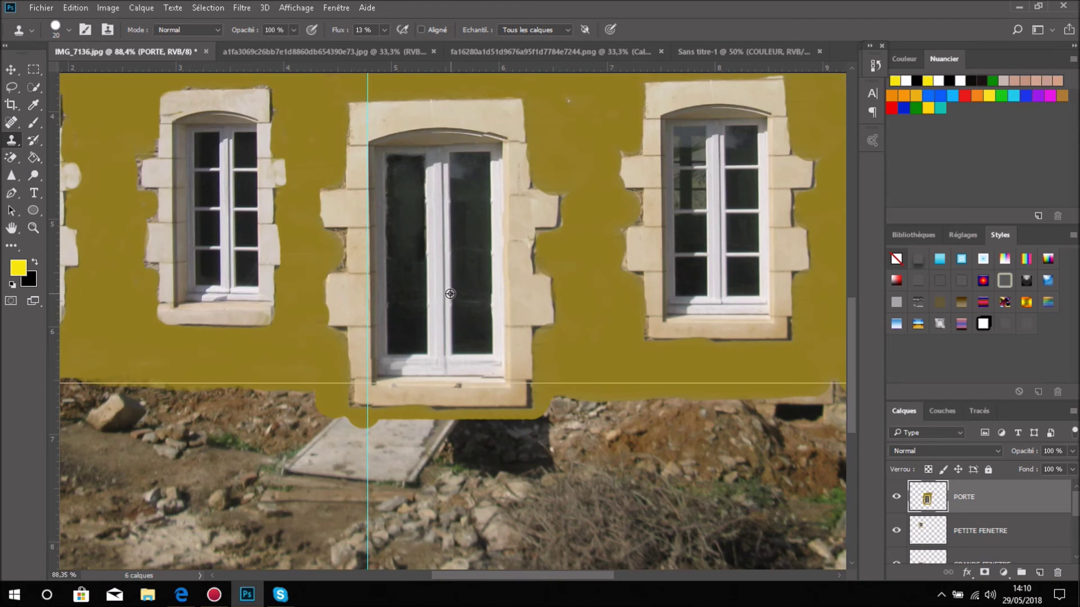
scroll(453, 296, "up", 1)
scroll(456, 292, "down", 1)
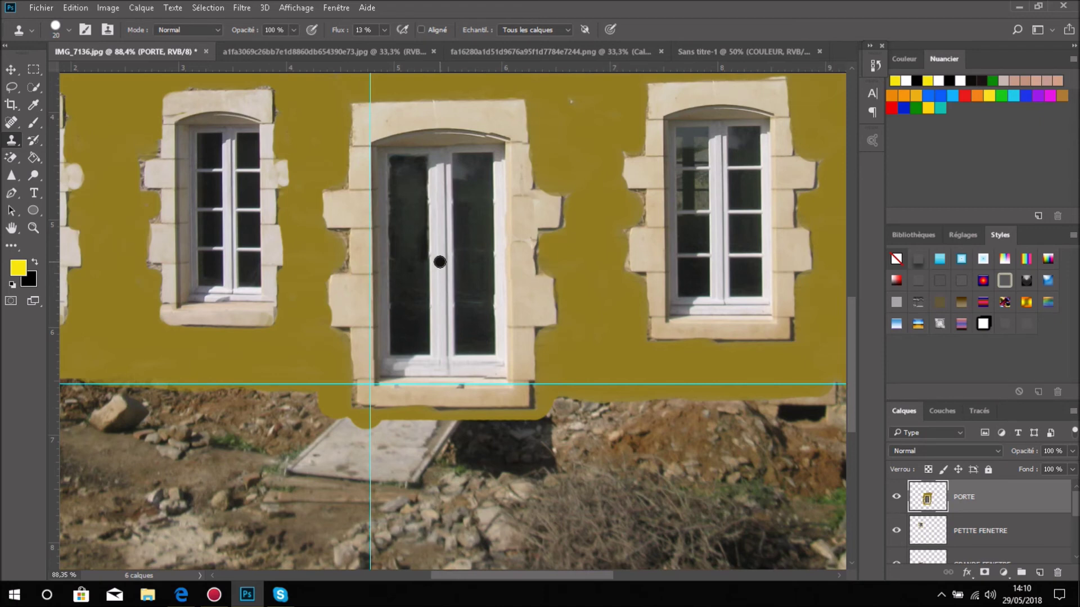
left_click(384, 30)
left_click_drag(380, 43, 441, 44)
left_click(438, 261)
left_click(439, 261)
scroll(441, 346, "down", 2)
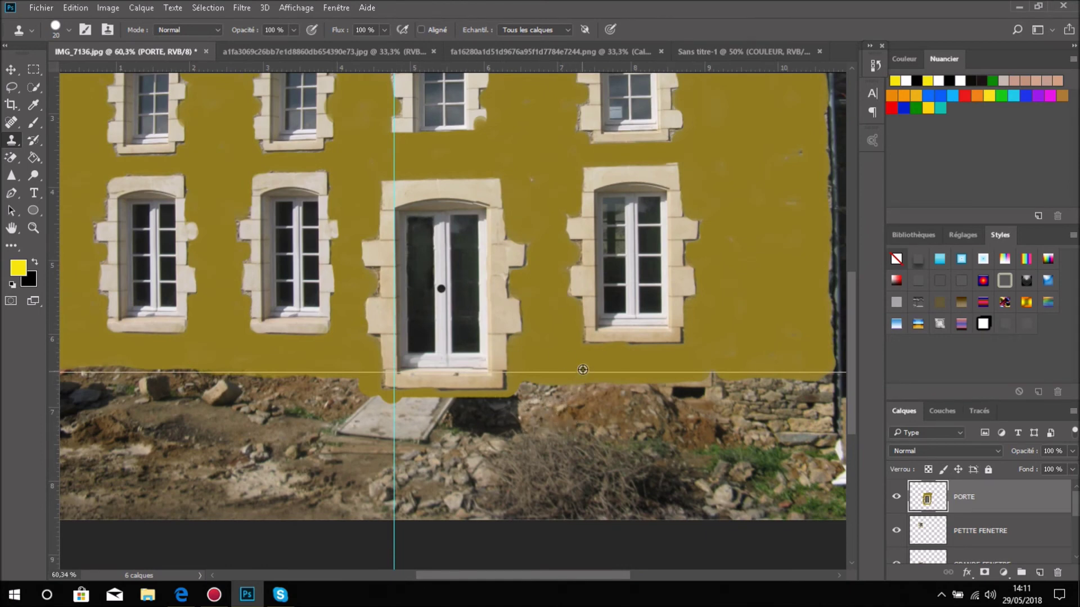
scroll(517, 356, "down", 1)
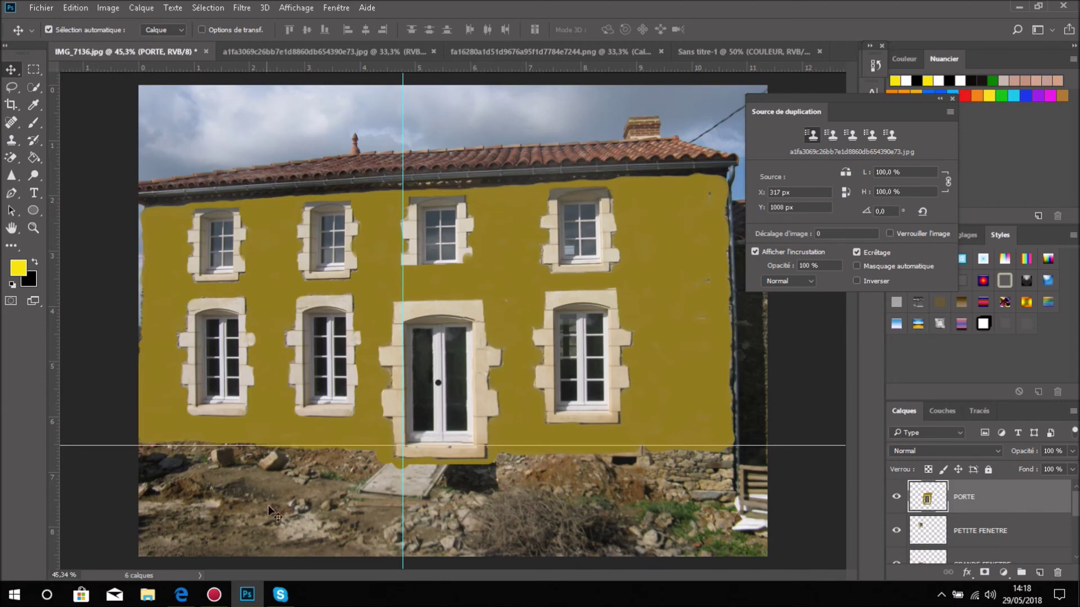
Sample the grass in a1fa3069c26bb7e1d8860db654390e73.jpg with the Clone Stamp, return to IMG_7136.jpg and close the clone source settings
left_click(360, 50)
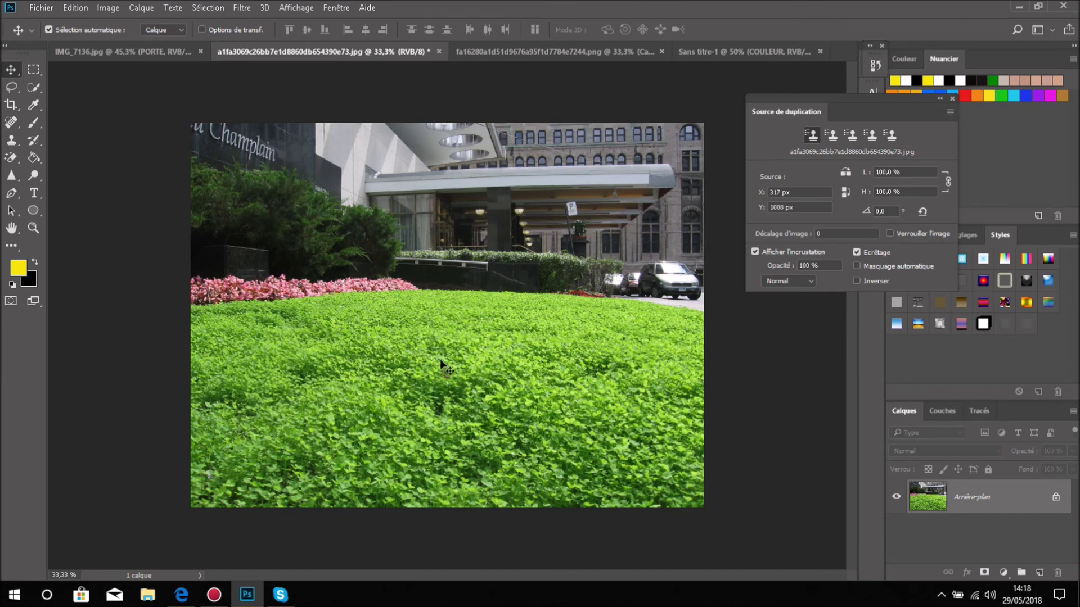
left_click(12, 141)
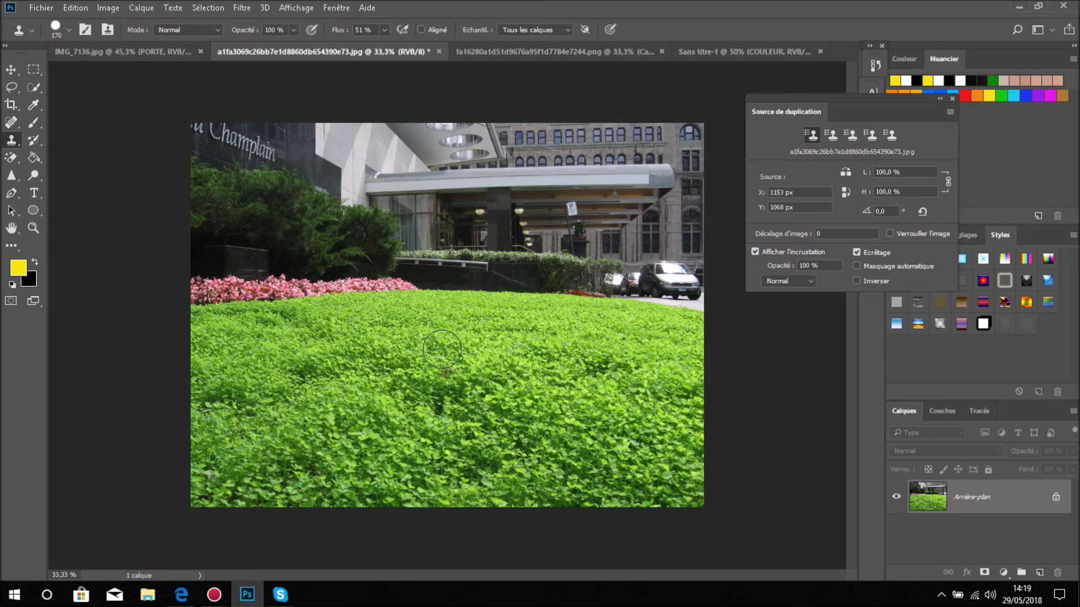
left_click(153, 50)
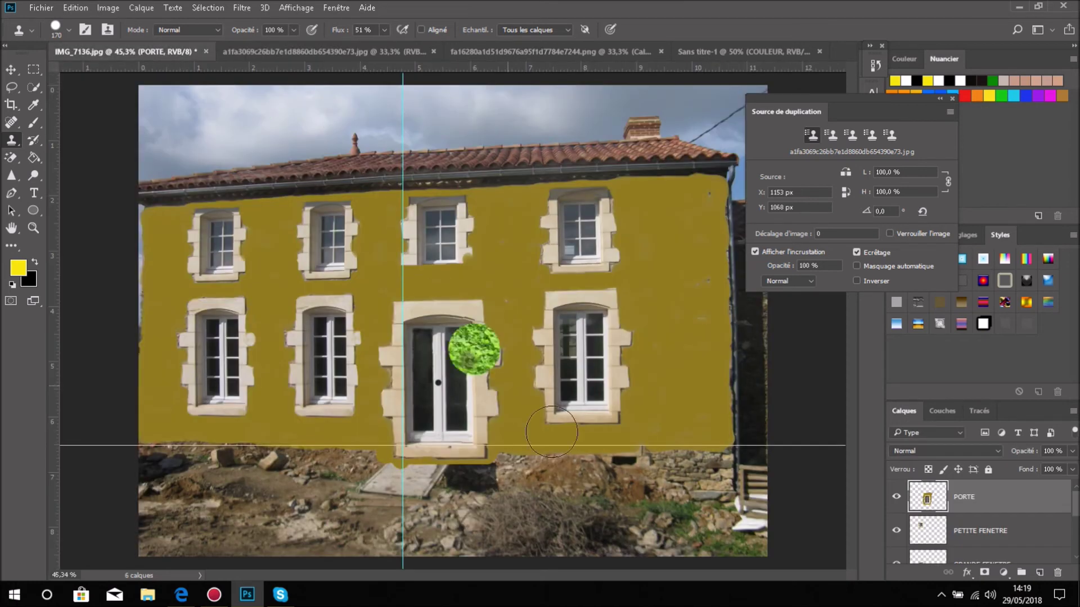
left_click(952, 98)
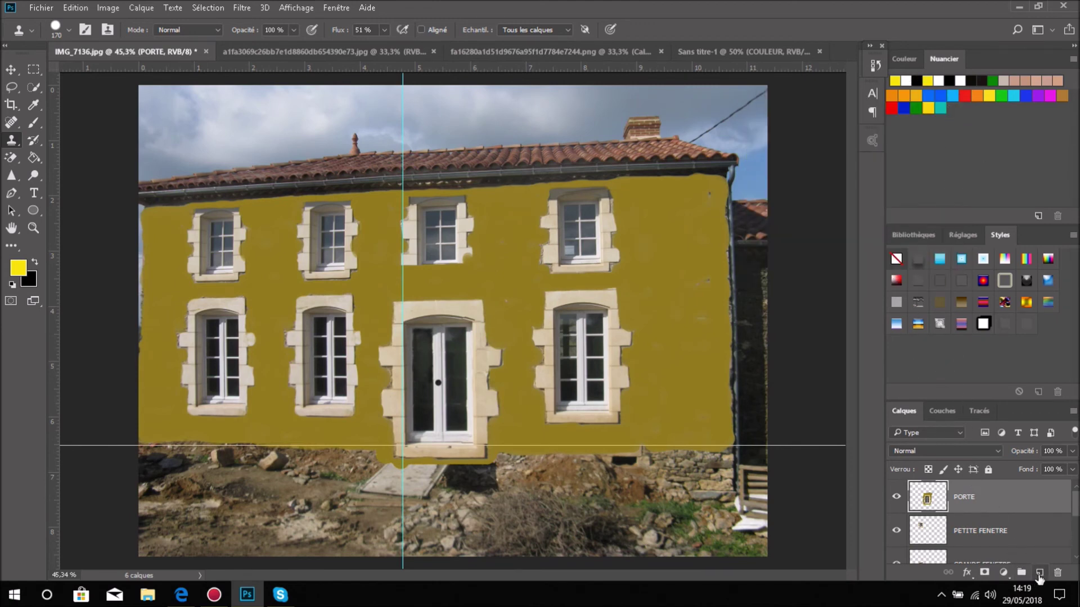
Add a new layer above PORTE and name it pelouse
left_click(1038, 573)
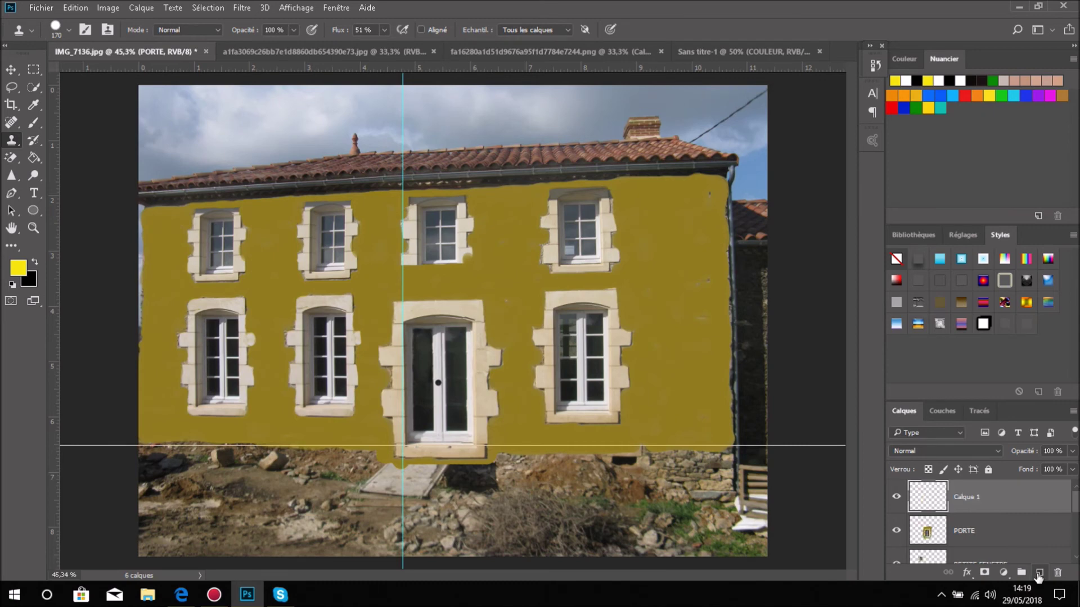
double_click(973, 498)
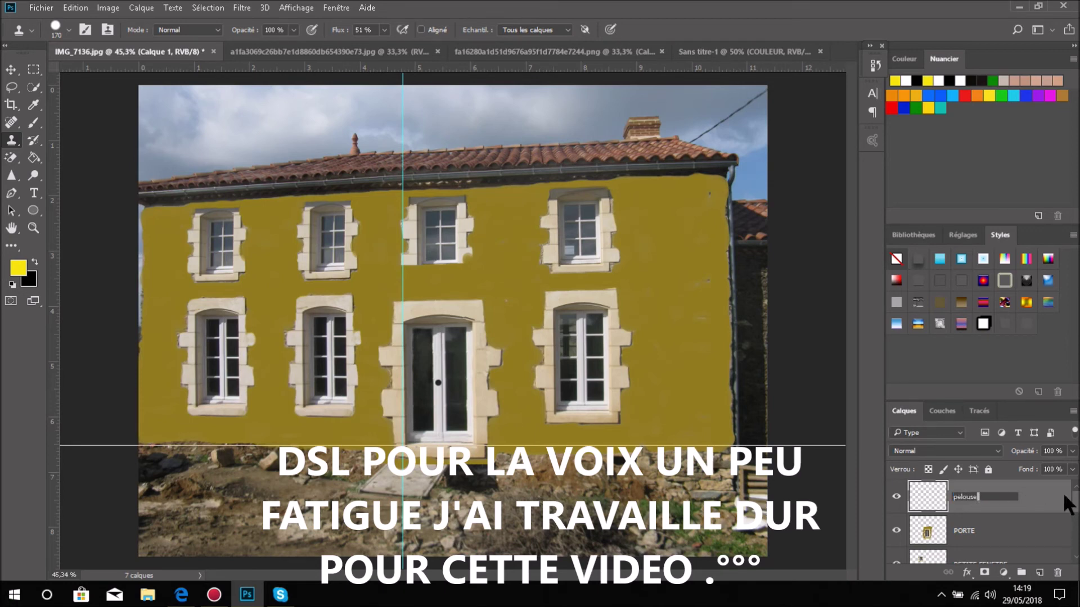
key("Return")
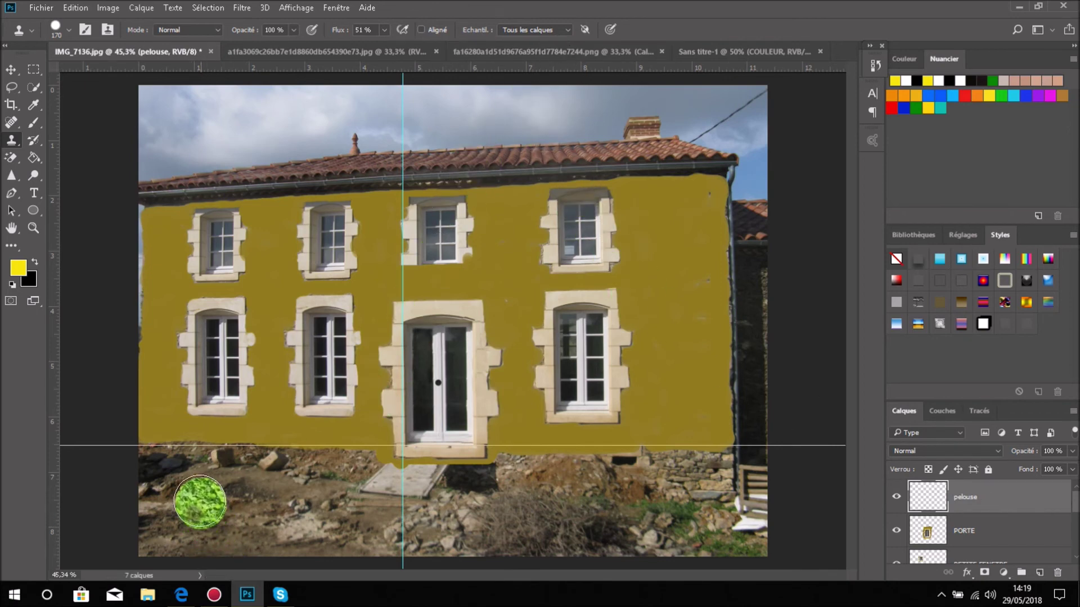
Clone grass over the whole rubble foreground on the pelouse layer, resampling the lawn photo for the far right corner
mouse_move(207, 479)
left_mouse_down()
mouse_move(155, 476)
mouse_move(393, 471)
mouse_move(343, 491)
mouse_move(167, 498)
mouse_move(219, 515)
mouse_move(154, 509)
mouse_move(285, 506)
left_mouse_up()
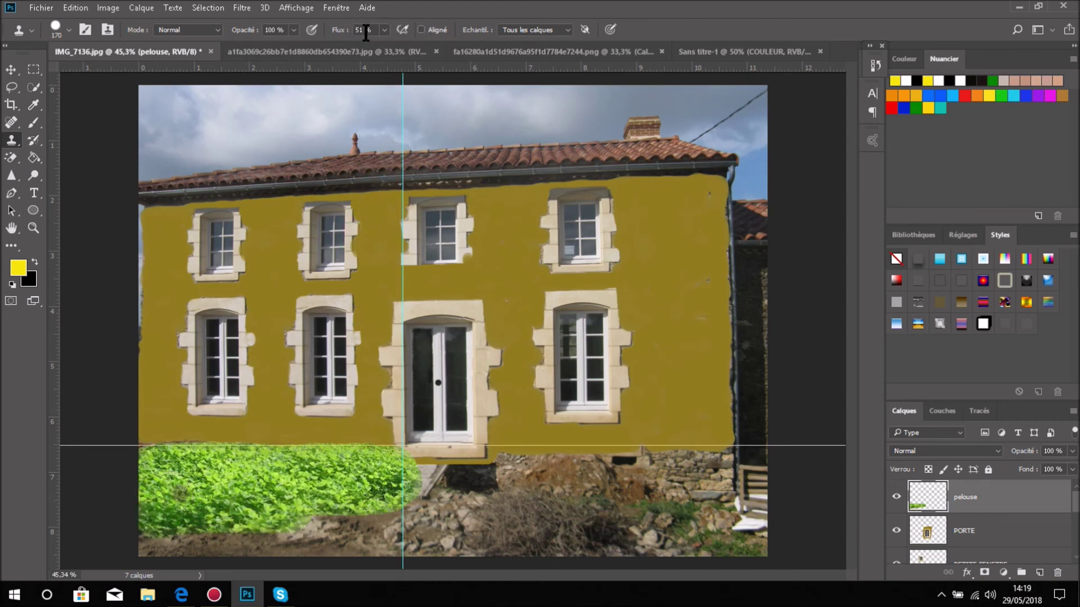
mouse_move(340, 519)
left_mouse_down()
mouse_move(375, 509)
mouse_move(165, 536)
mouse_move(395, 510)
mouse_move(416, 489)
mouse_move(492, 481)
mouse_move(550, 513)
mouse_move(513, 477)
mouse_move(722, 477)
mouse_move(441, 477)
mouse_move(475, 473)
mouse_move(668, 532)
mouse_move(762, 529)
left_mouse_up()
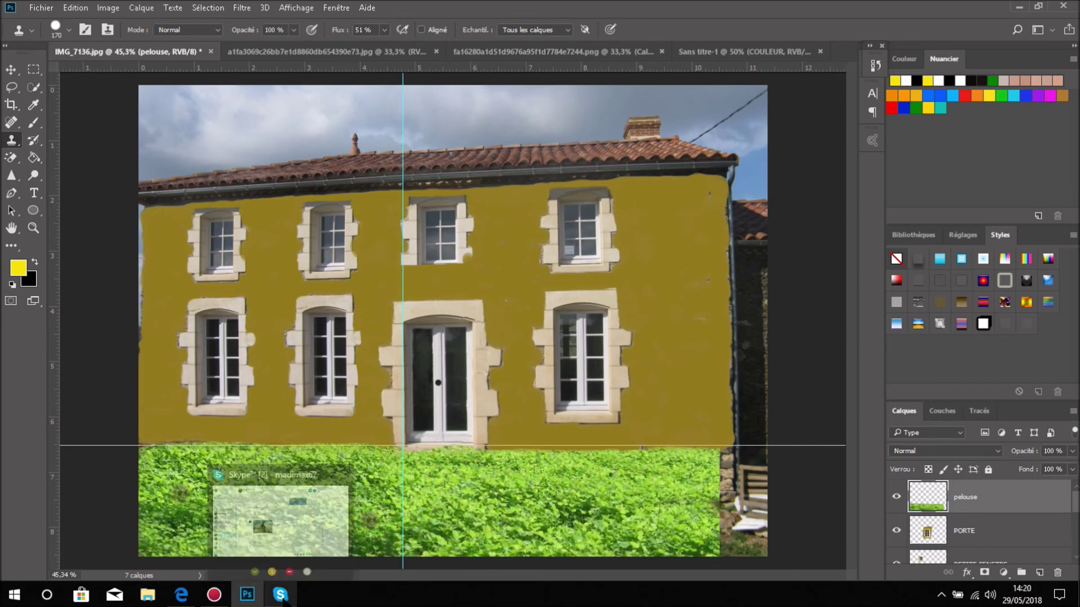
left_click(331, 52)
left_click(569, 429, "alt")
left_click(125, 52)
mouse_move(747, 523)
left_mouse_down()
mouse_move(726, 475)
mouse_move(751, 474)
mouse_move(724, 477)
mouse_move(761, 472)
mouse_move(710, 478)
mouse_move(764, 470)
mouse_move(758, 448)
mouse_move(763, 539)
left_mouse_up()
left_click_drag(767, 498, 774, 500)
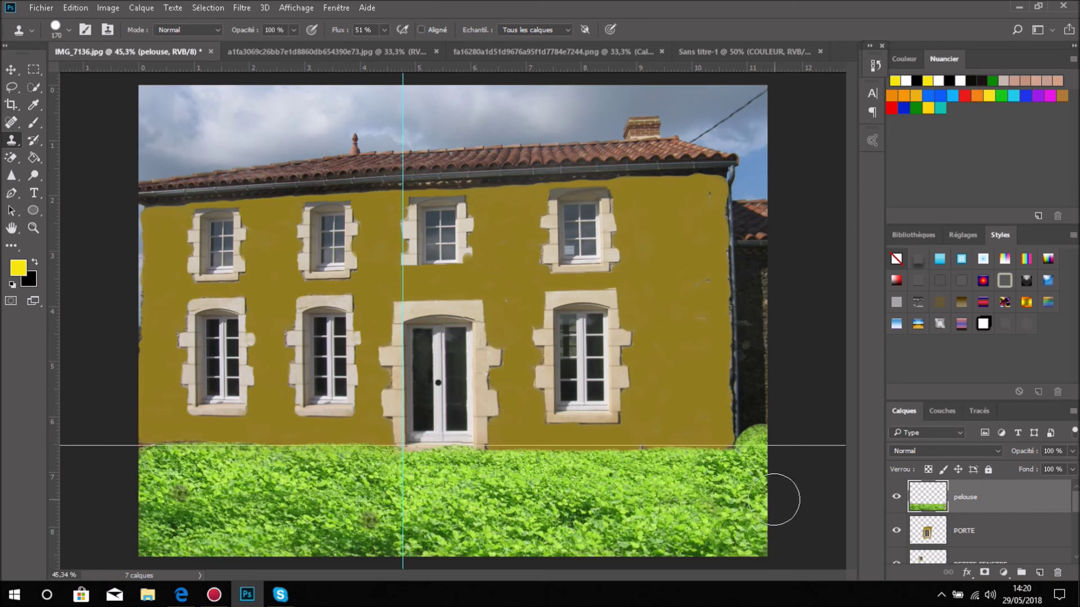
Set the Clone Stamp opacity to 31% and soften the grass's upper edge at the house's right corner
left_click(293, 29)
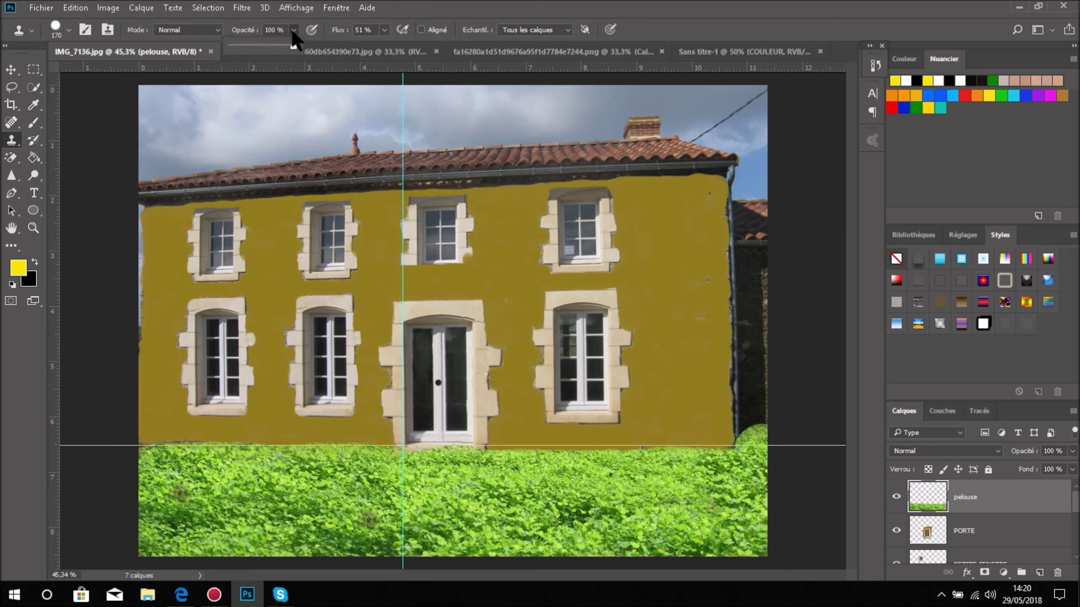
left_click_drag(251, 39, 248, 39)
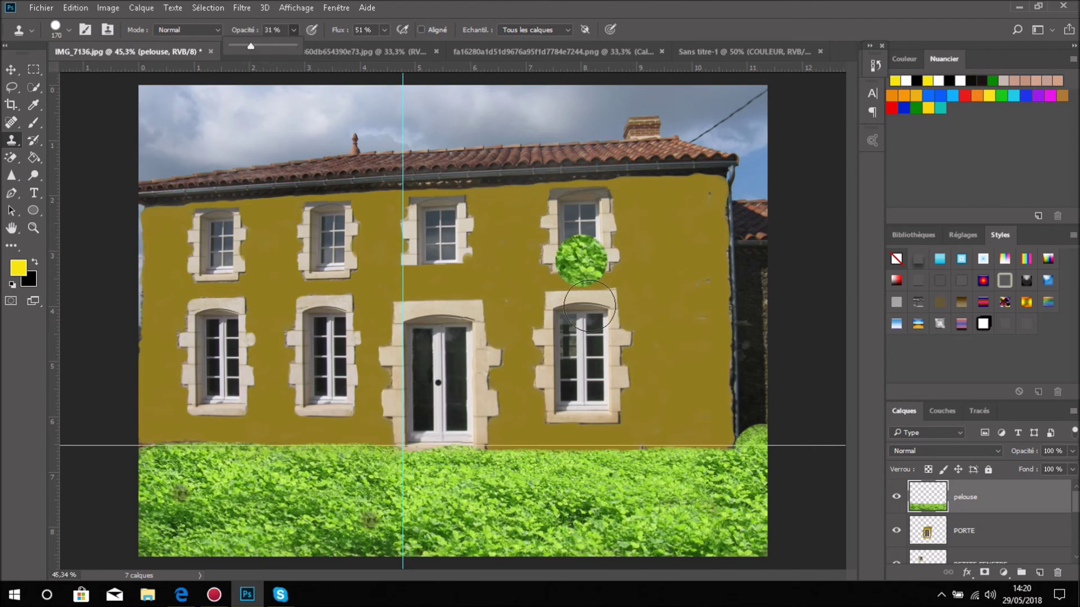
left_click(761, 448)
left_click(762, 439)
left_click(762, 446)
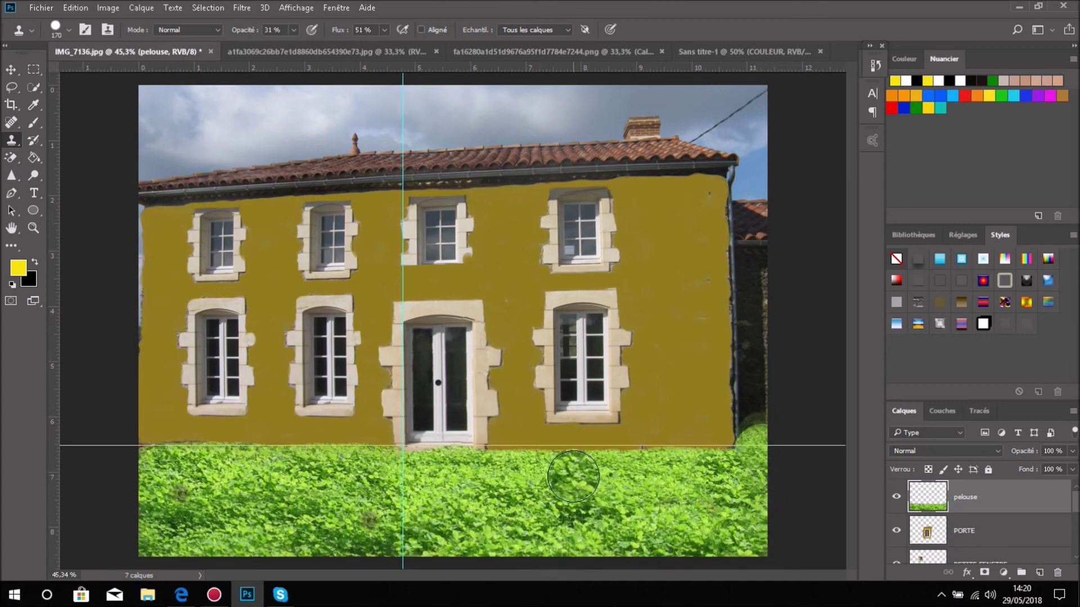
Restore the Clone Stamp opacity to 100% and clone grass along the wall base to the right of the door
left_click(293, 29)
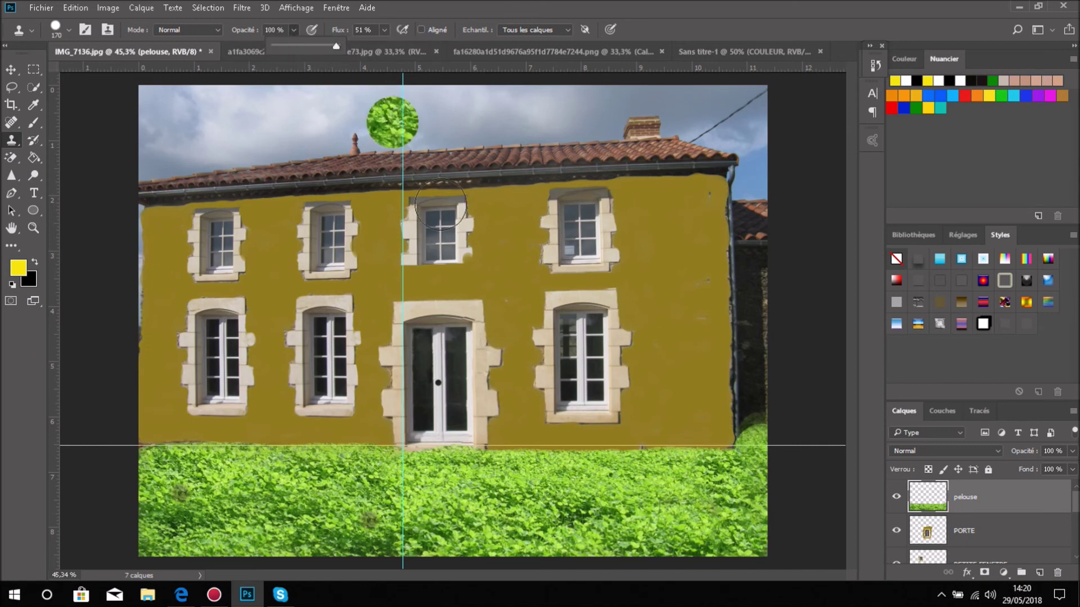
left_click(540, 489, "alt")
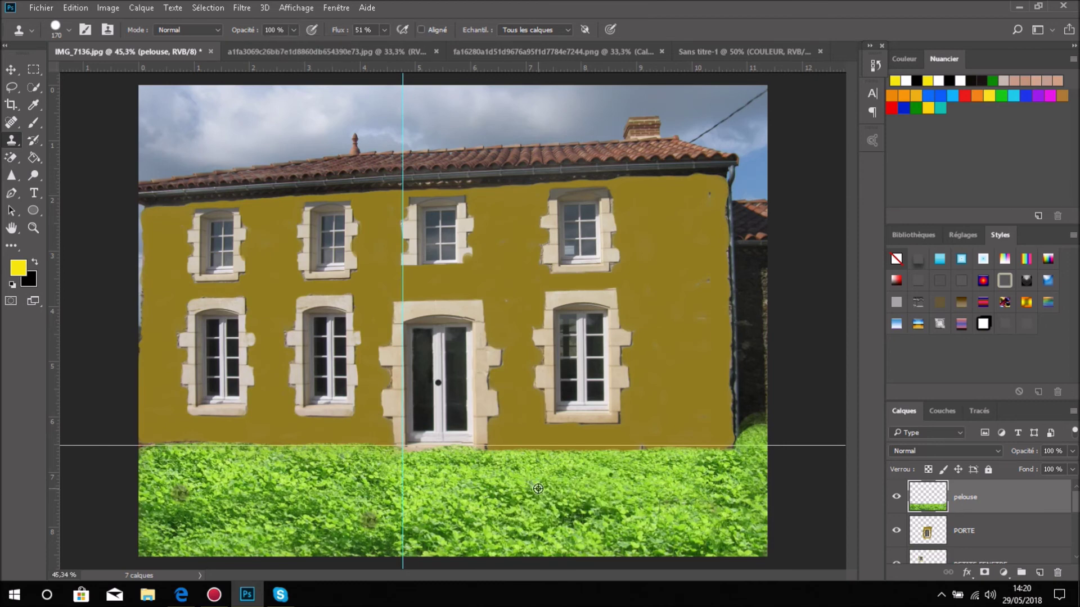
left_click_drag(509, 470, 686, 473)
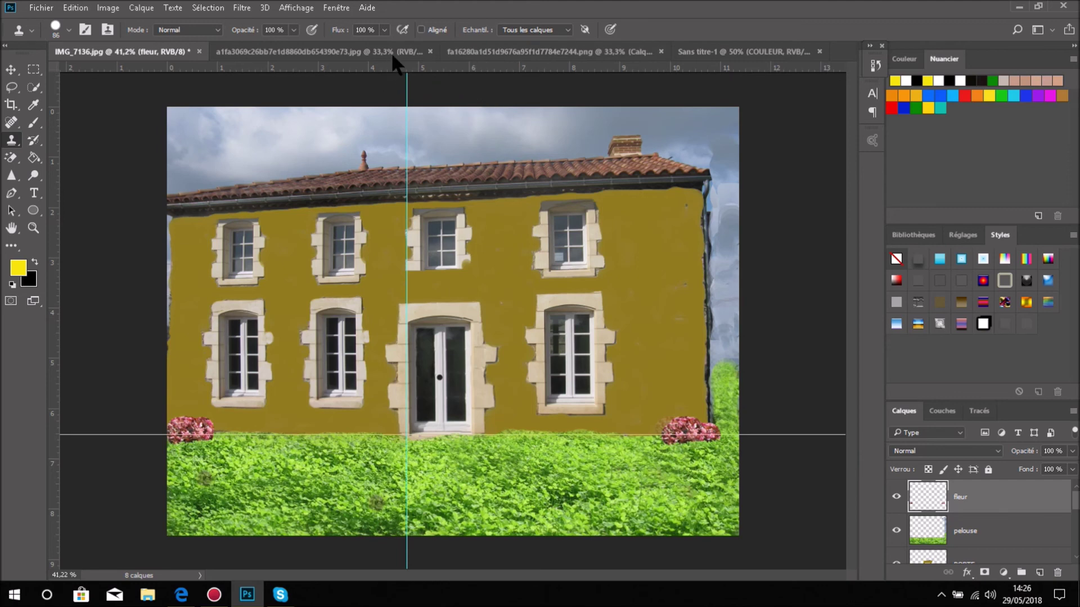
Copy the tree from the transparent PNG document into the house photo, over the right part of the façade
left_click(487, 47)
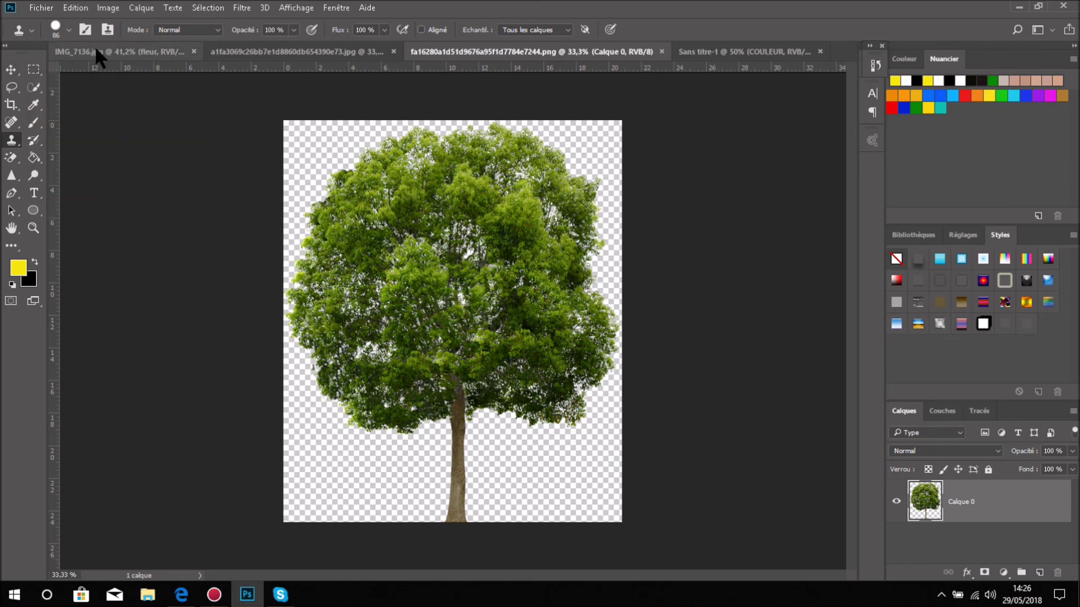
left_click(11, 69)
left_click_drag(361, 220, 230, 355)
left_click_drag(255, 399, 714, 290)
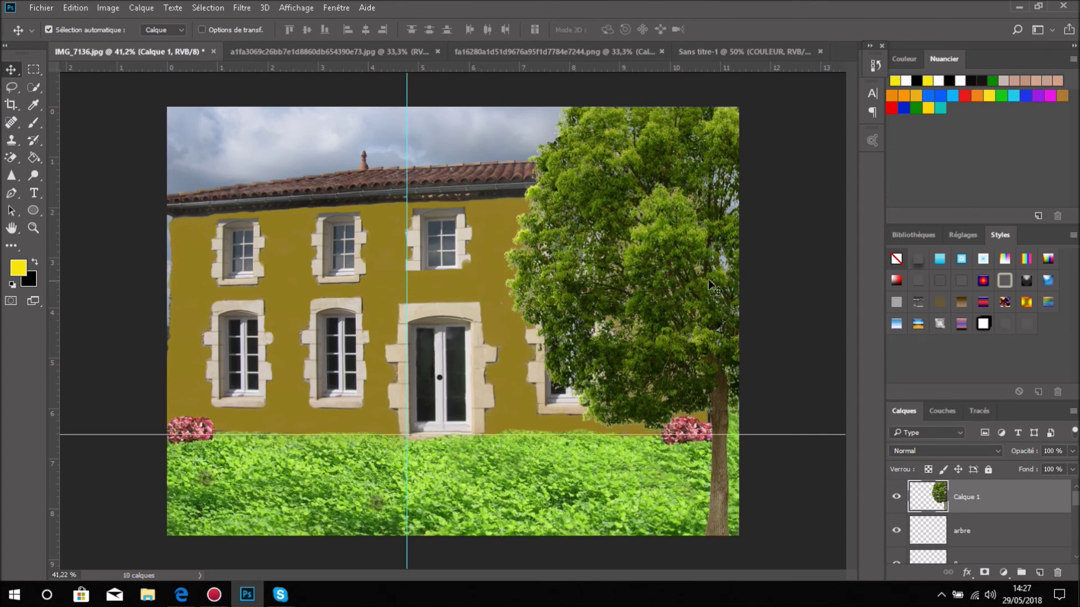
Scale the tree proportionally to about 80% and move it further toward the photo's right edge
scroll(725, 279, "down", 8)
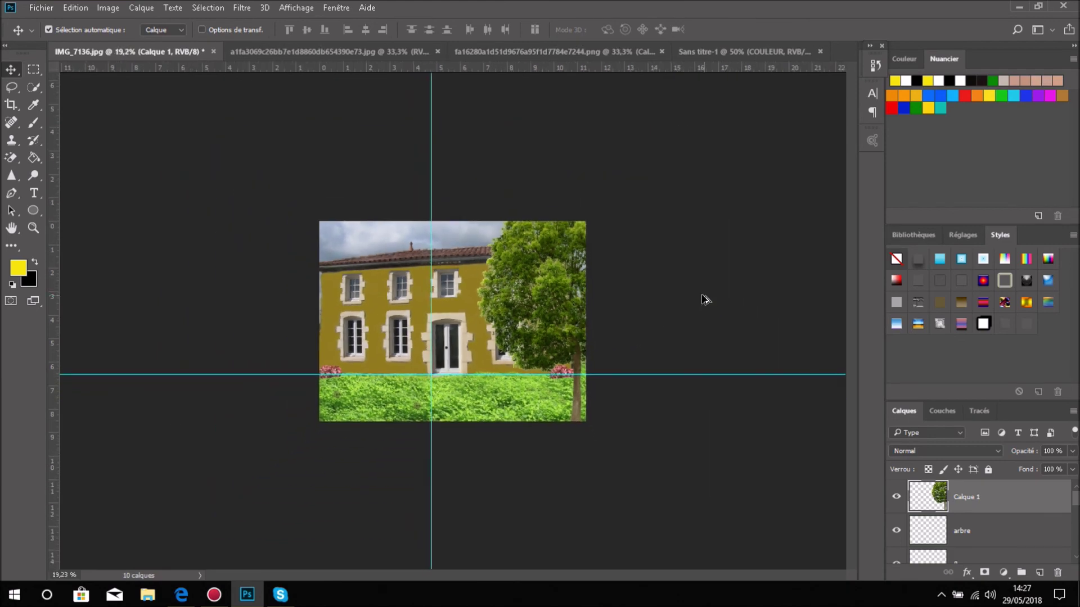
key("ctrl+t")
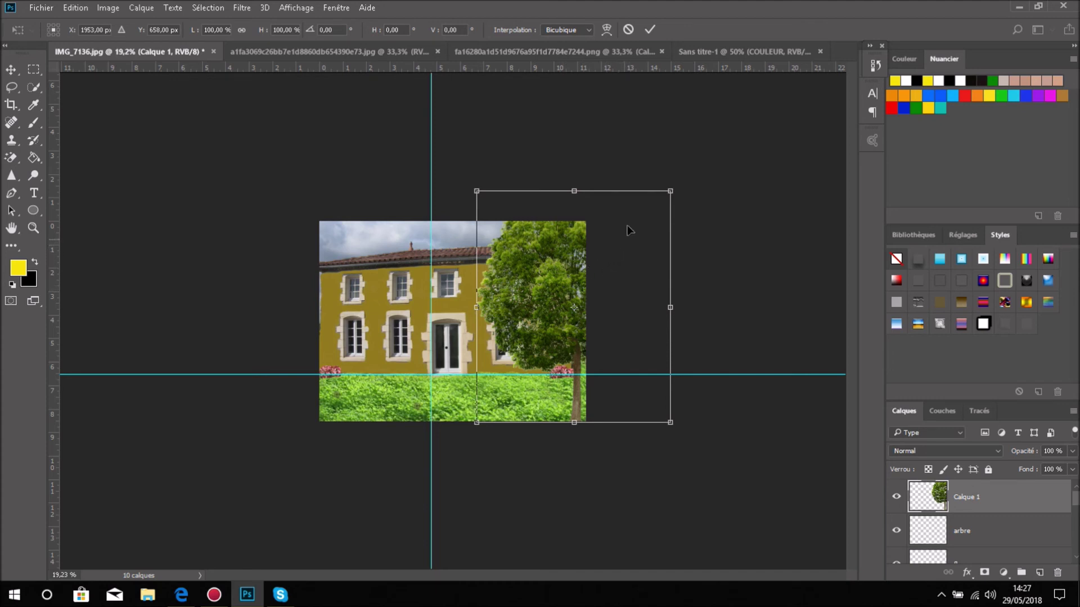
left_click_drag(670, 190, 600, 243)
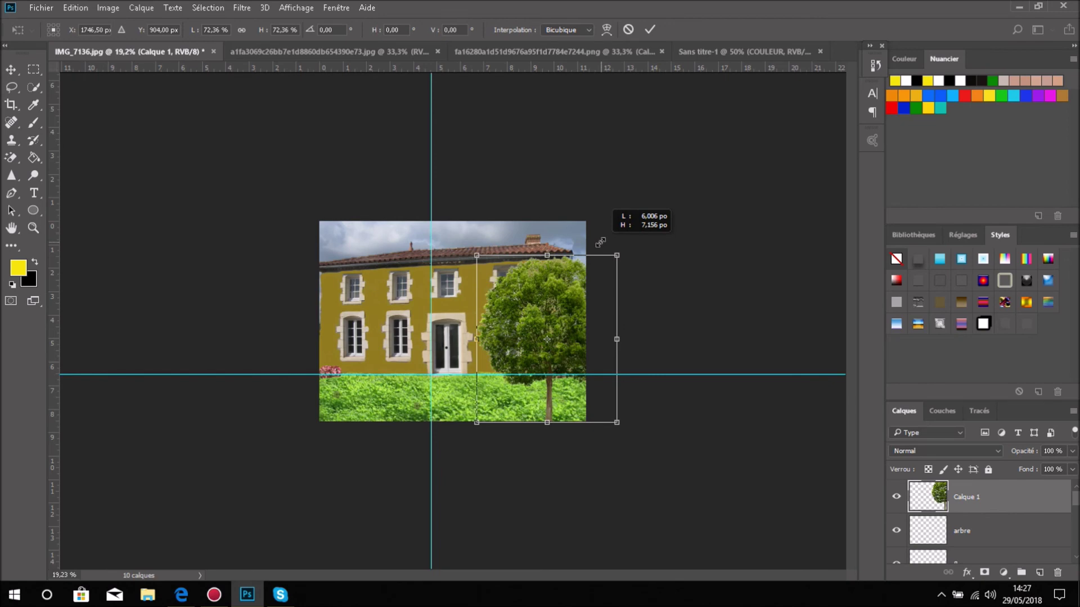
left_click_drag(600, 242, 628, 233)
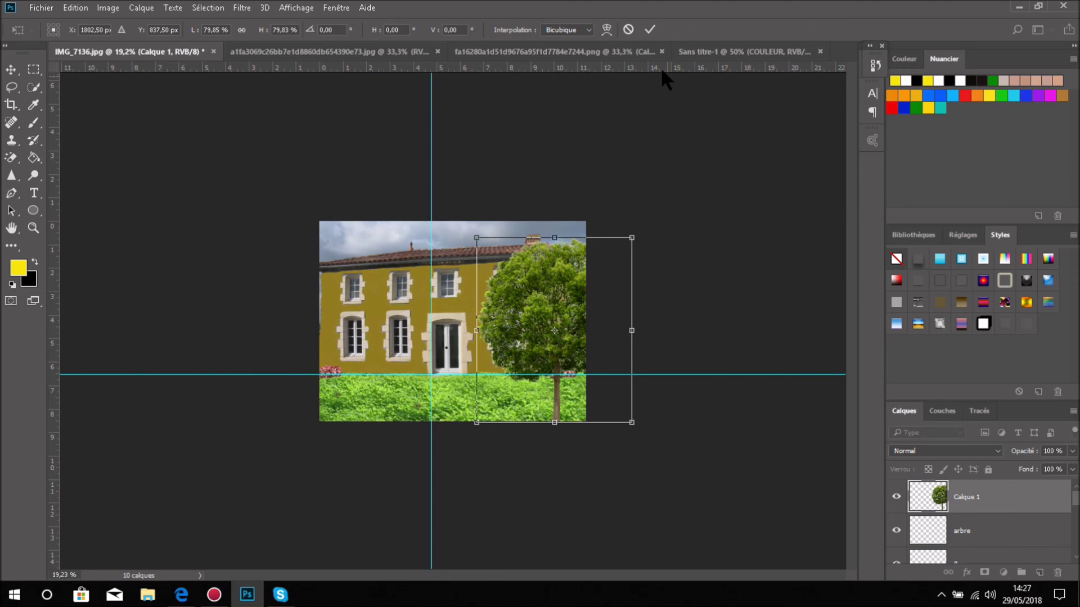
left_click(651, 29)
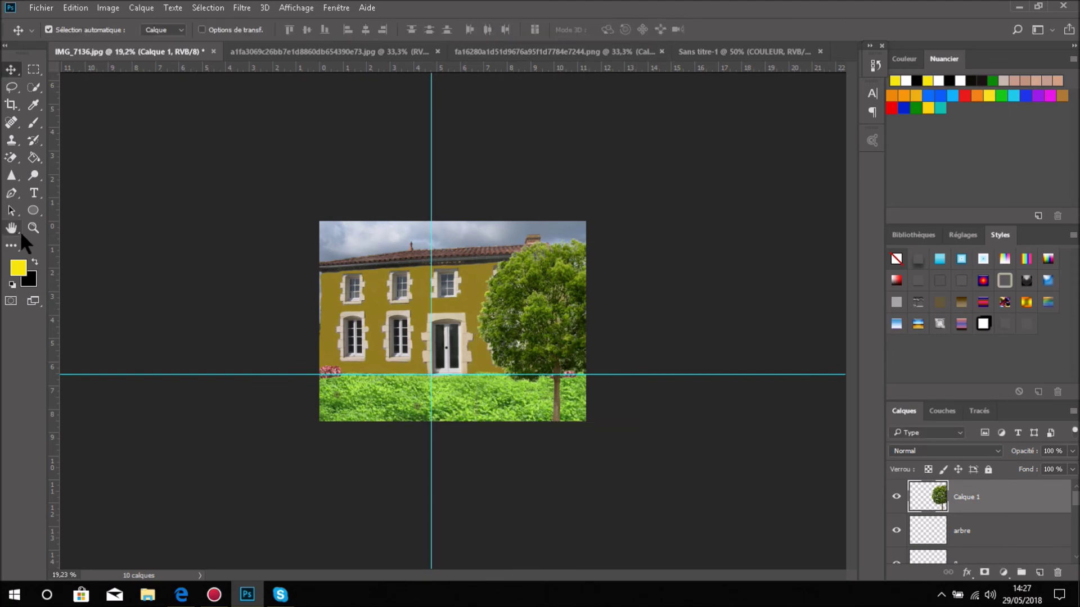
double_click(12, 228)
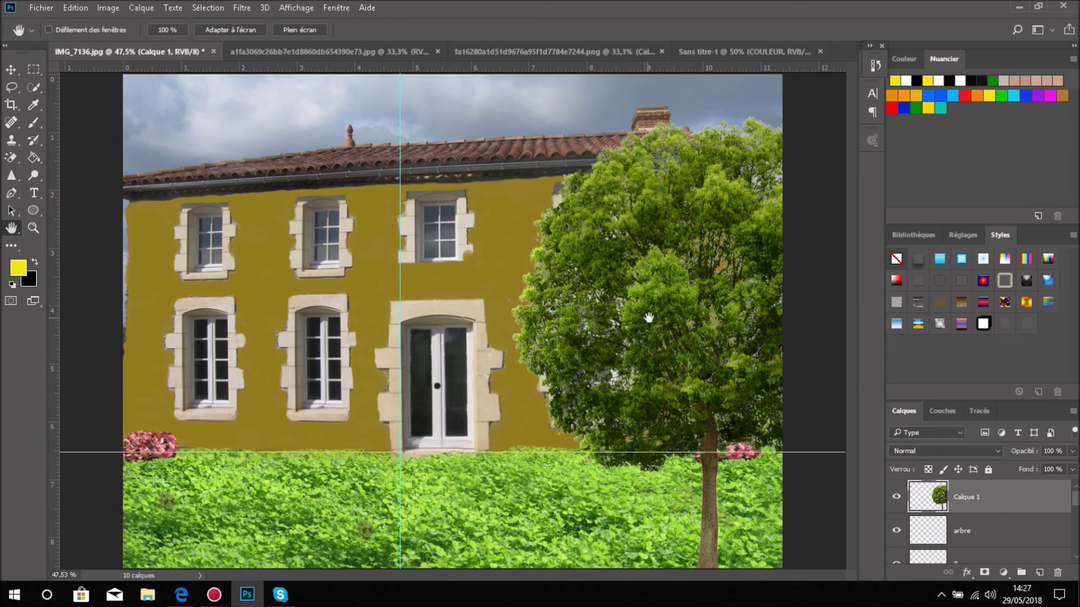
left_click(12, 67)
left_click_drag(648, 323, 689, 320)
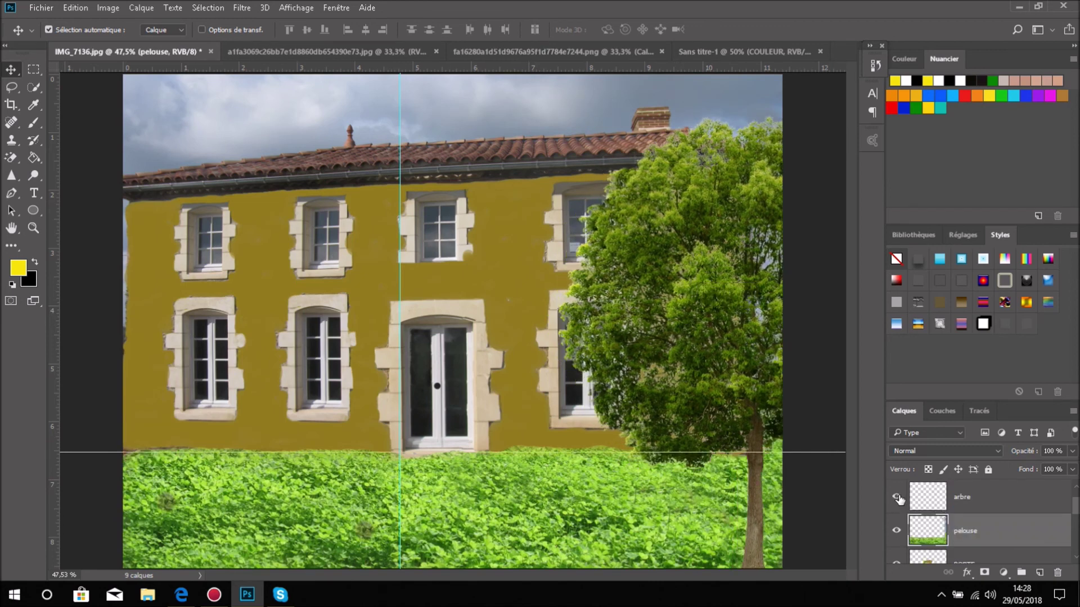
Rename the empty arbre layer above pelouse as fleur
double_click(963, 499)
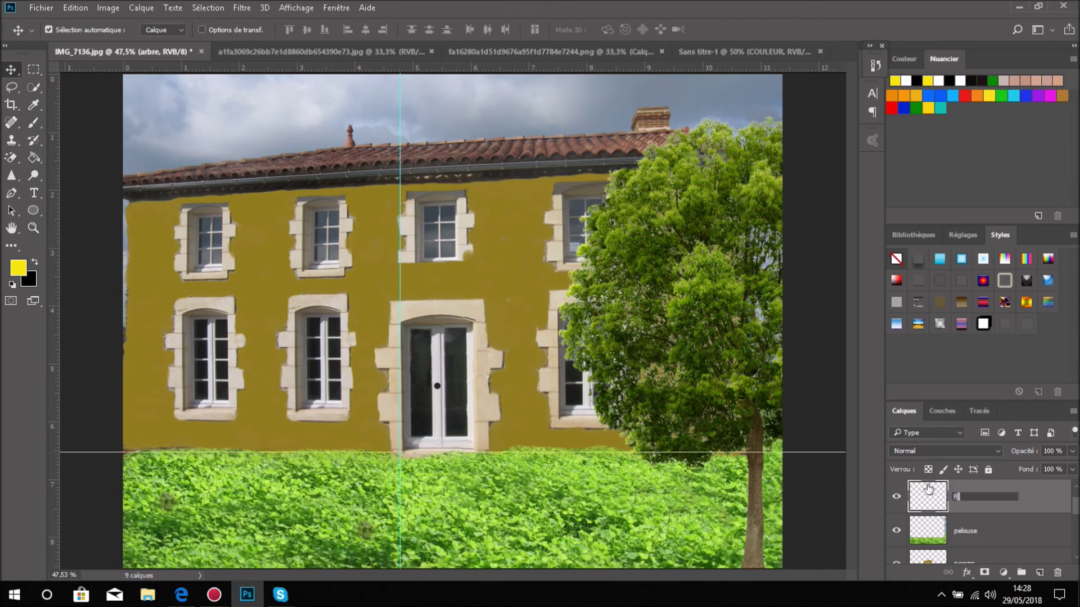
type("fleur")
key("Return")
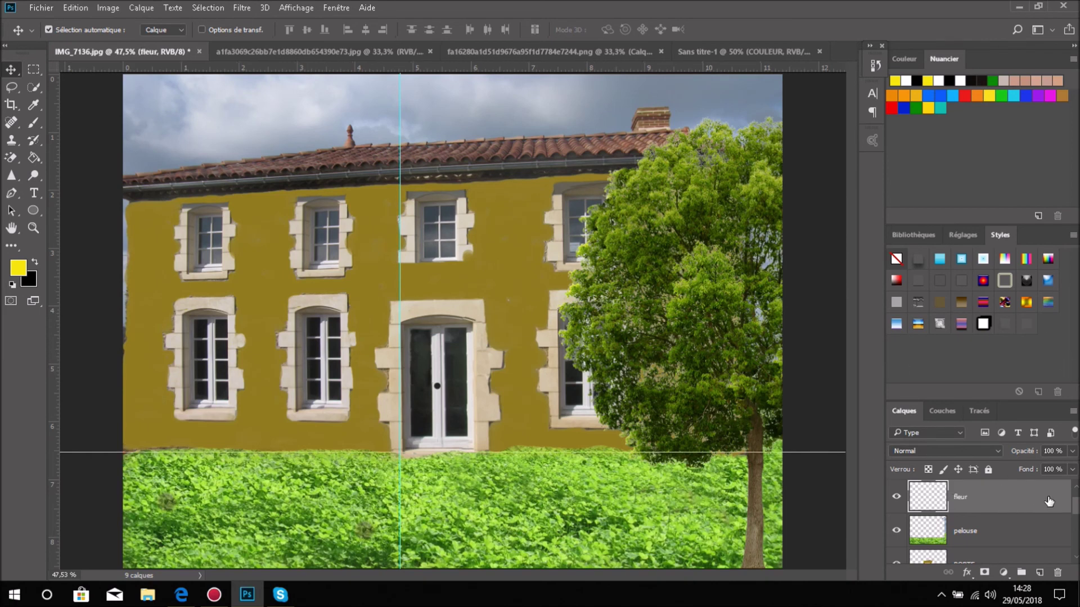
Switch to the Edge browser and search Google Images for "fleur de pré" instead of "arbre"
mouse_move(181, 594)
left_click(255, 517)
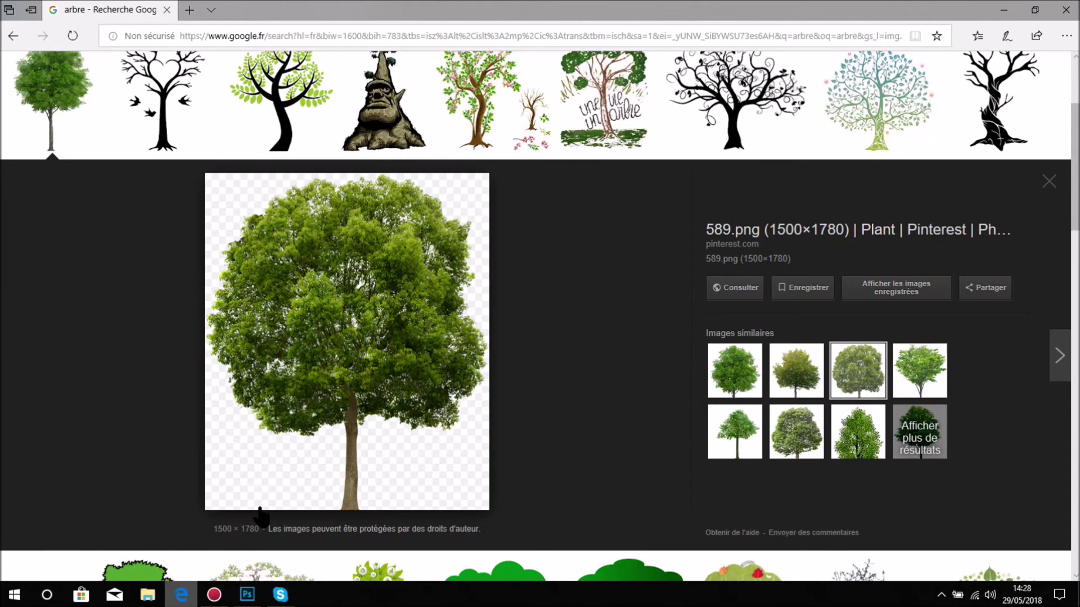
scroll(513, 221, "up", 3)
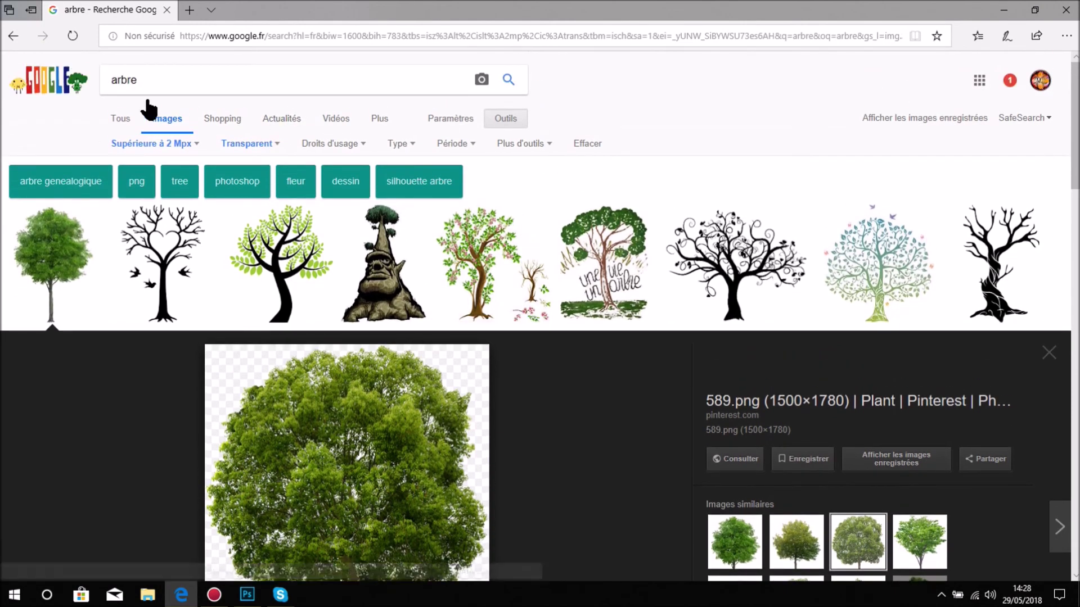
left_click_drag(149, 79, 88, 82)
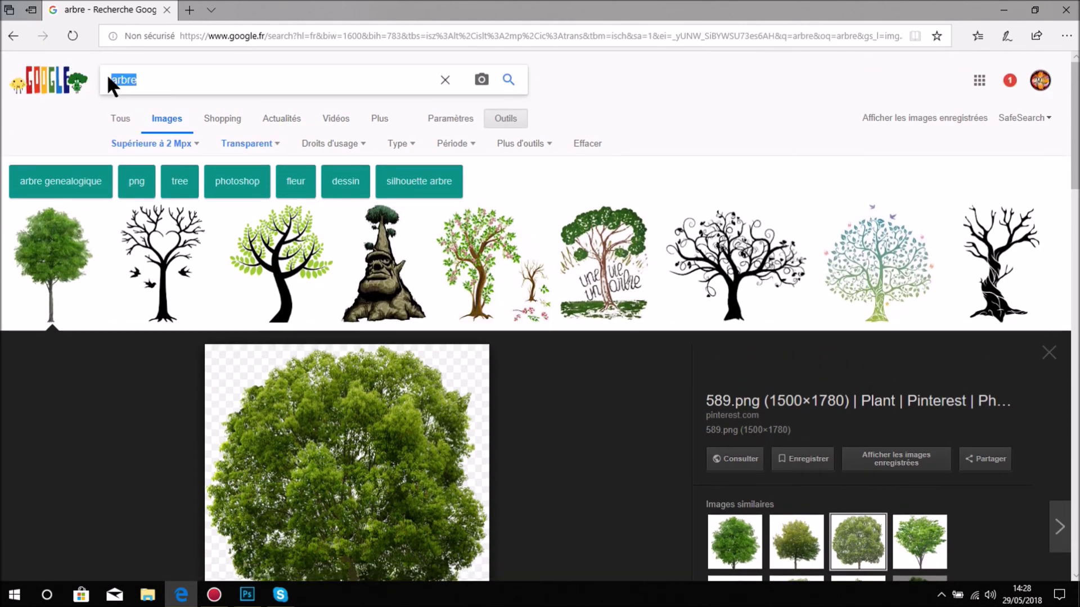
type("fleu")
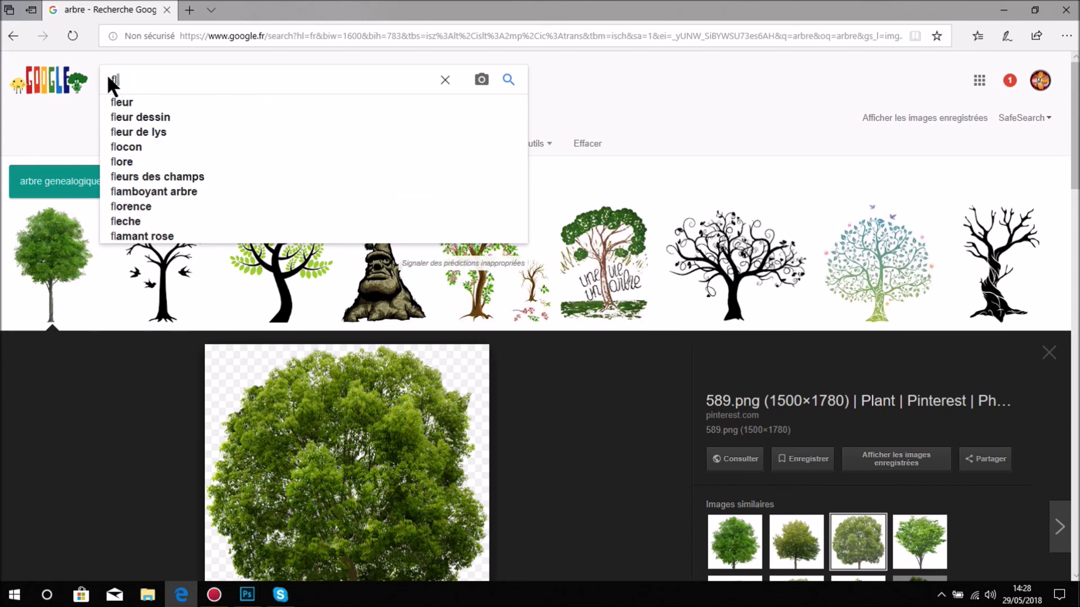
type("r de")
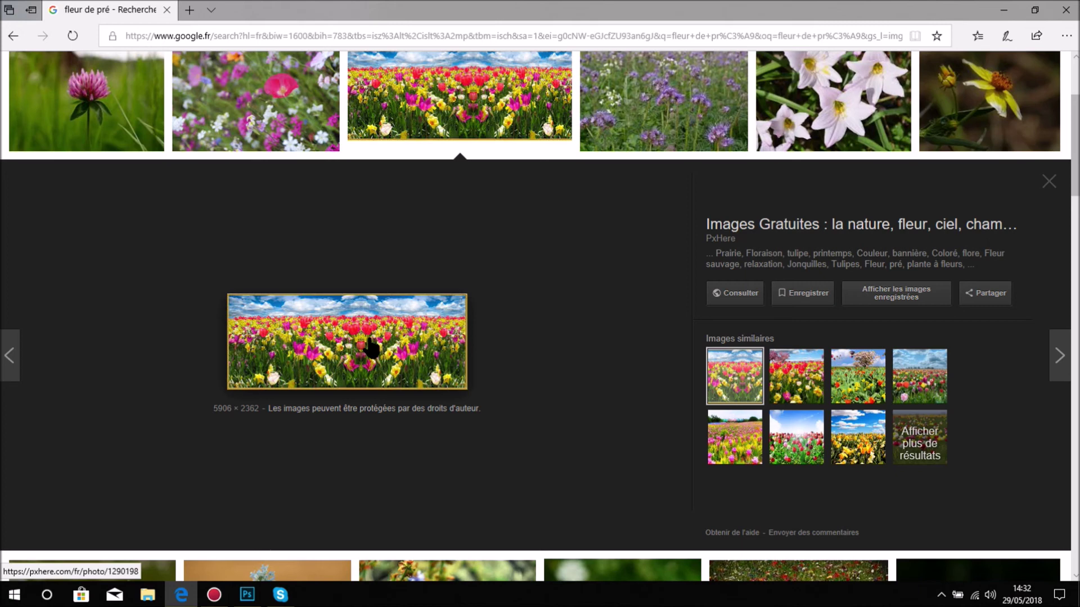
Save the wide tulip field picture from the Google Images preview to disk
right_click(369, 345)
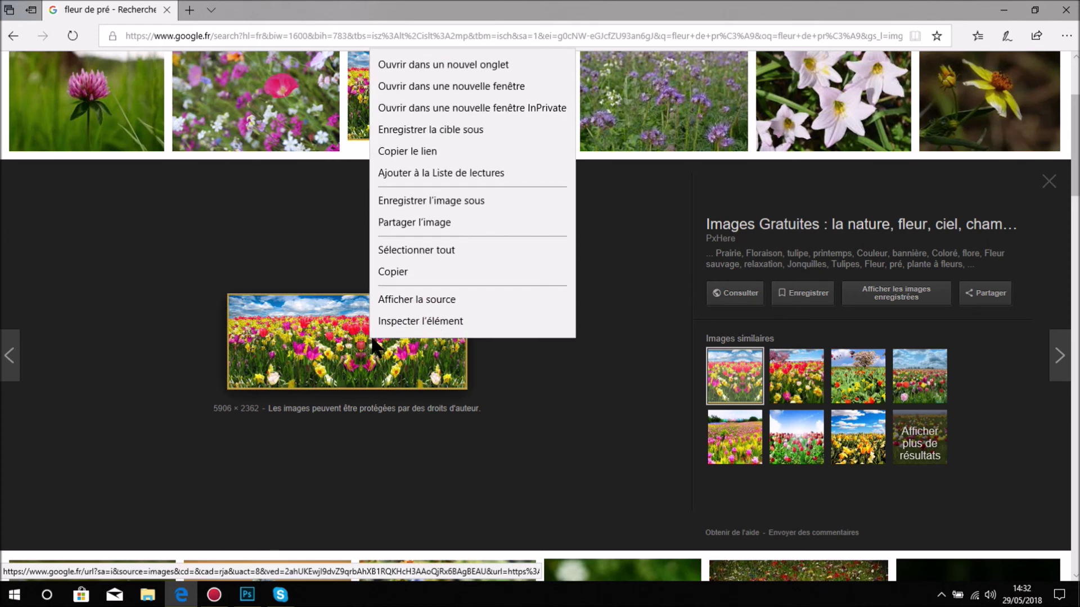
left_click(437, 200)
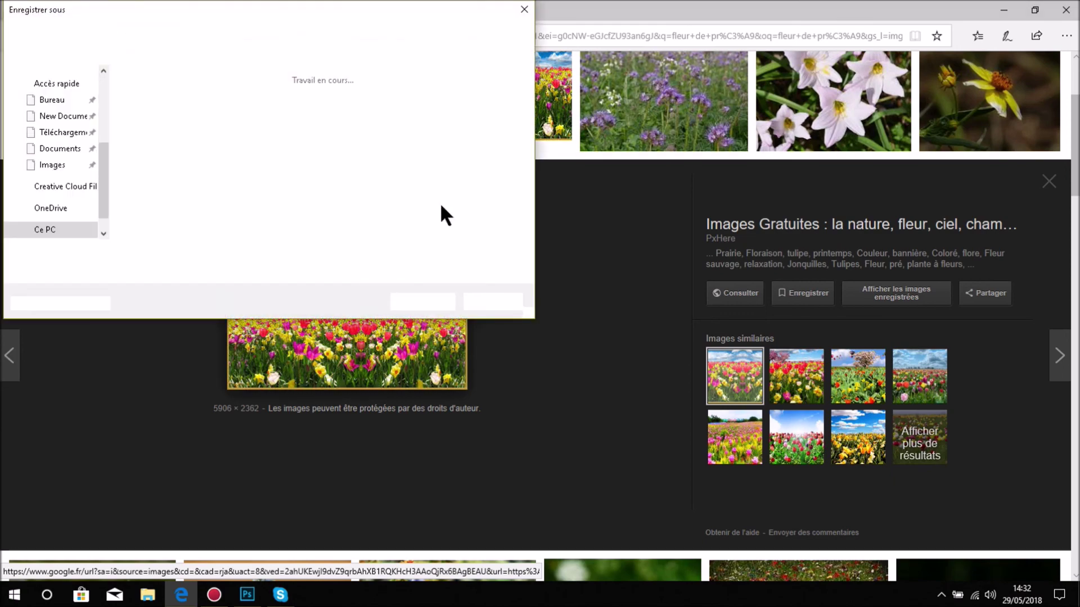
left_click(426, 302)
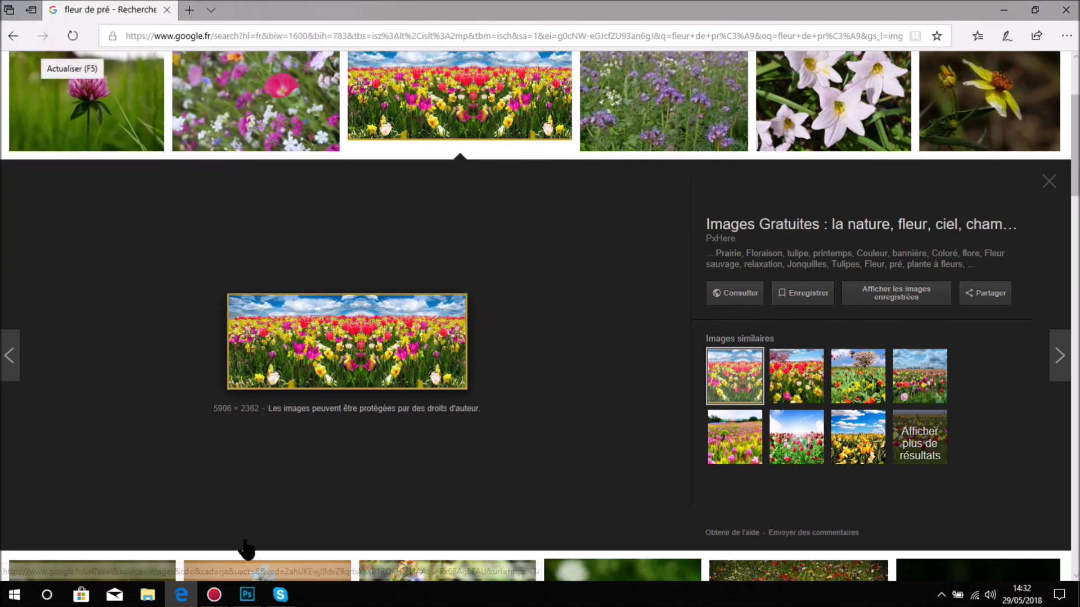
Switch to Photoshop and delete the image file images6PGDV0GV from the avril 2018 folder while browsing for a file to open
left_click(247, 595)
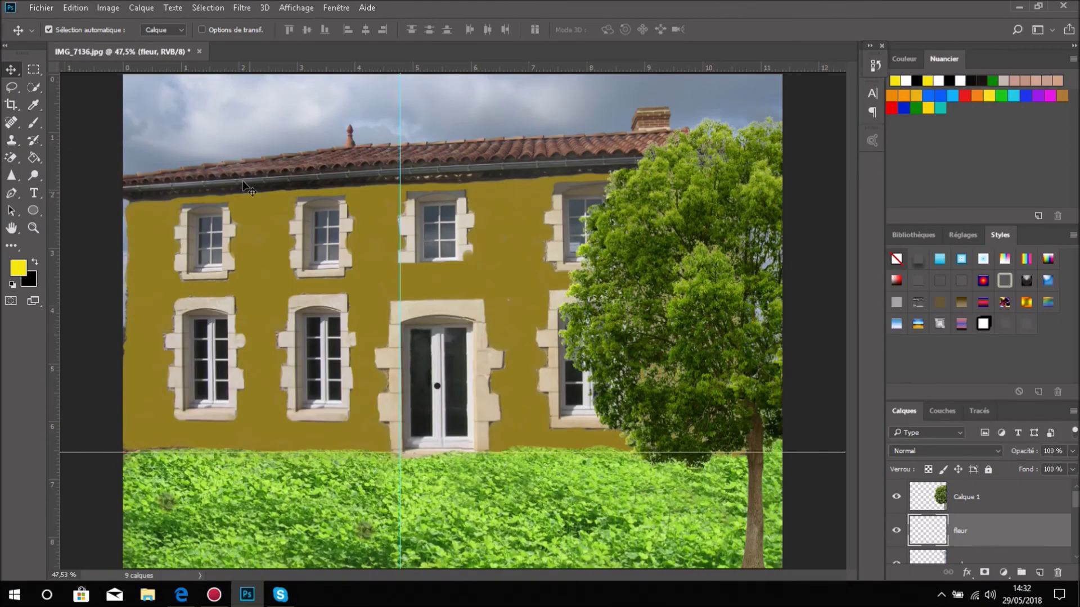
left_click(43, 7)
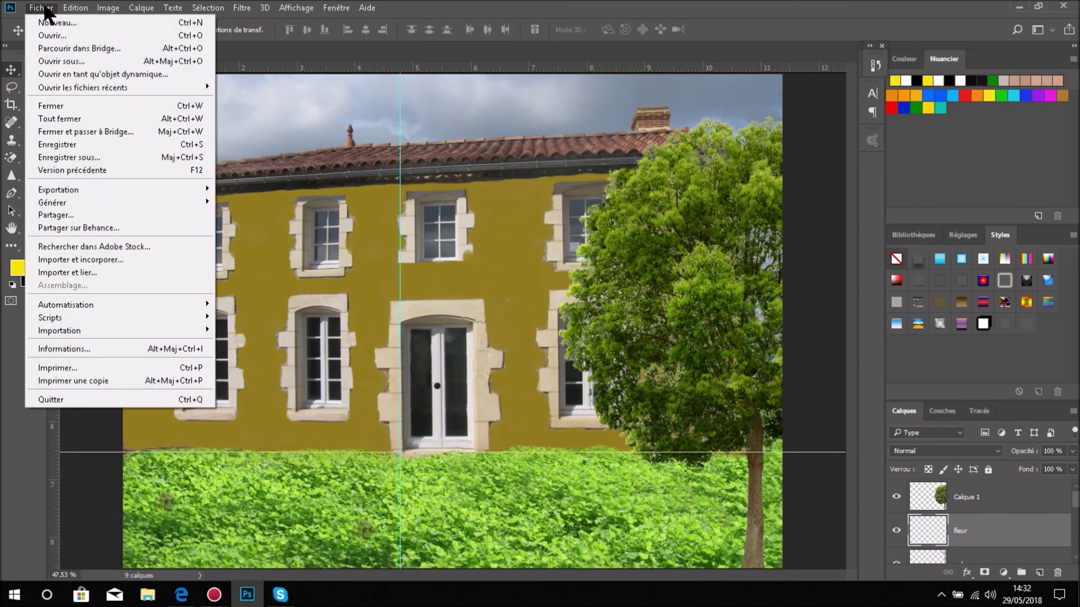
left_click(52, 34)
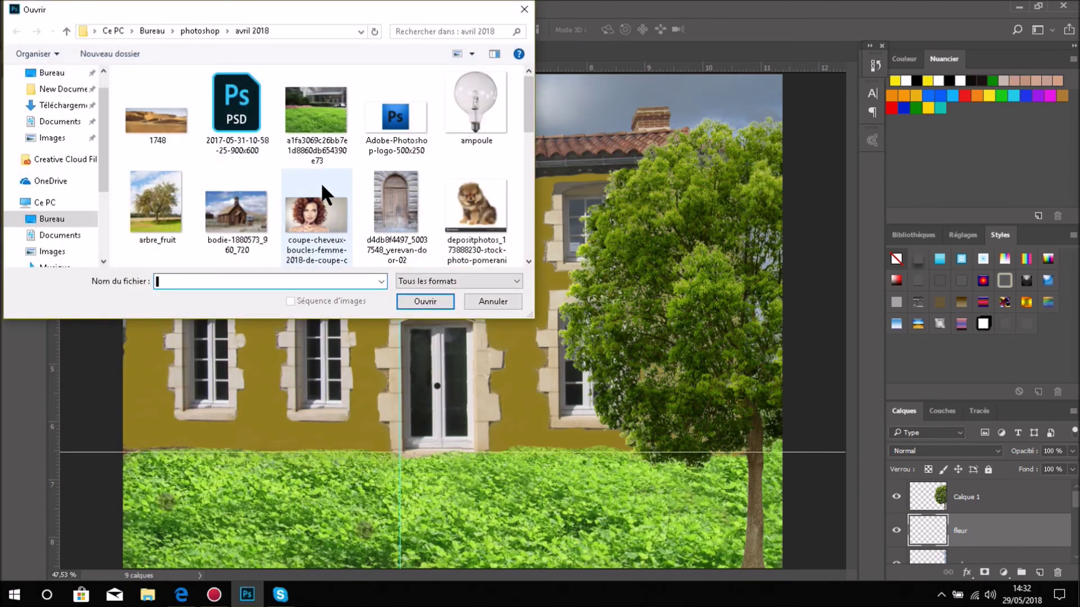
scroll(345, 175, "down", 1)
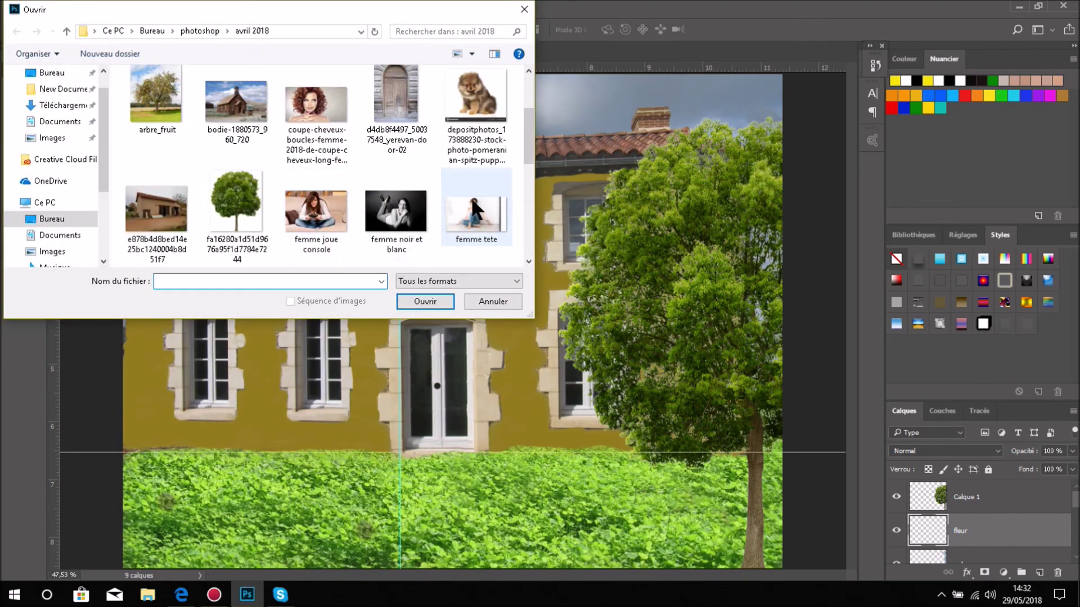
scroll(471, 197, "down", 1)
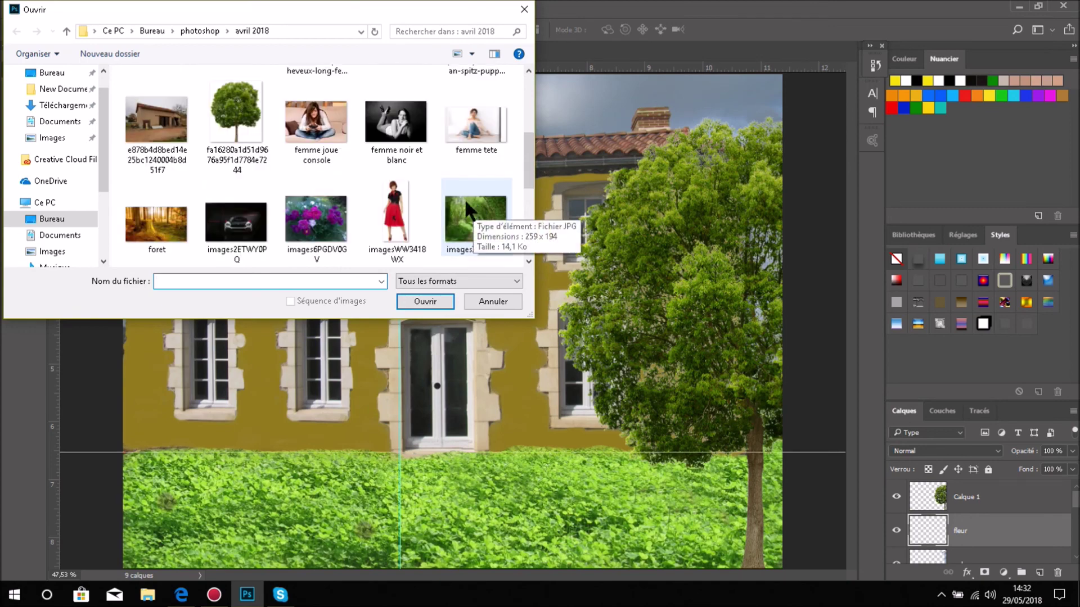
right_click(314, 207)
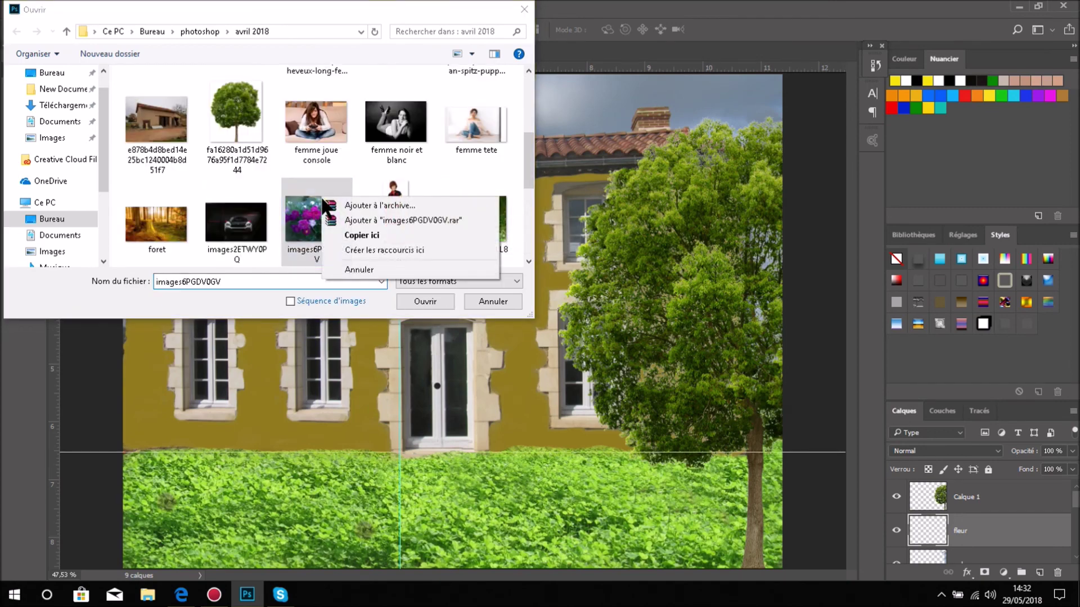
left_click(301, 228)
right_click(326, 218)
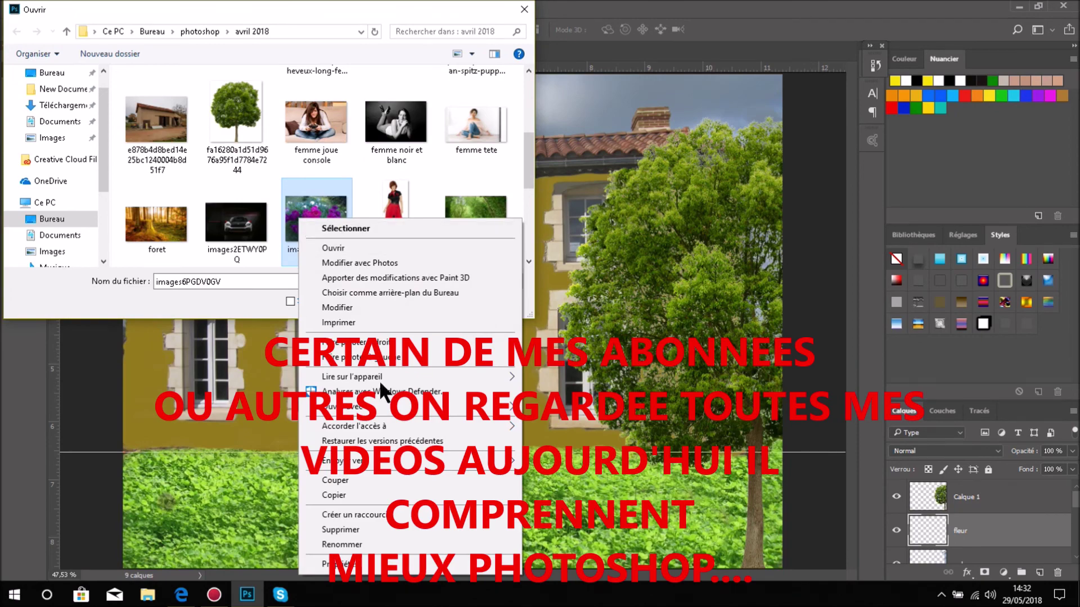
left_click(335, 529)
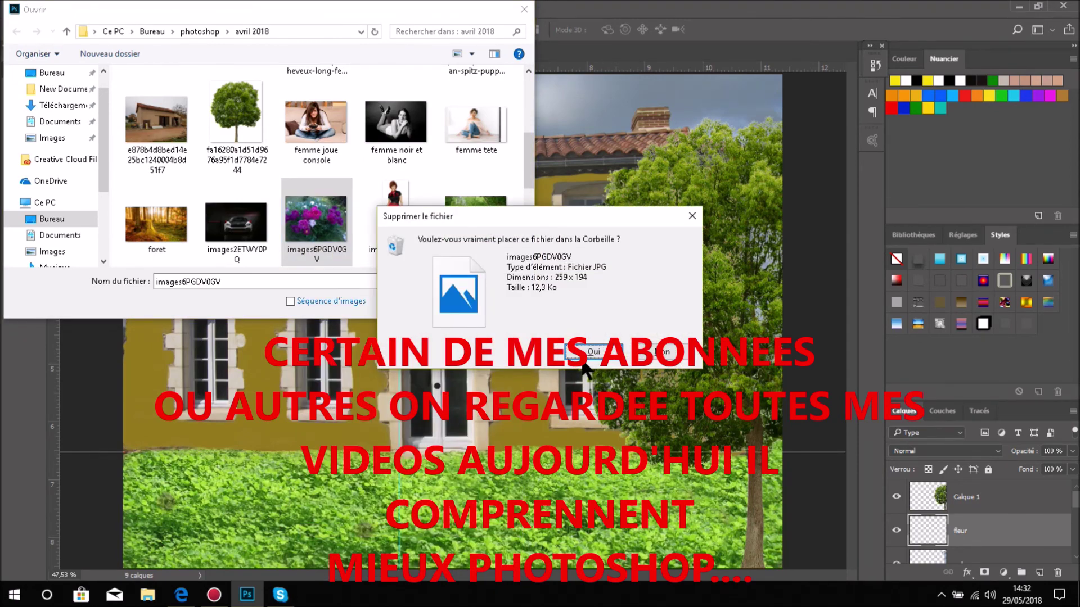
left_click(594, 365)
Open the tulip field image sans-titre from the avril 2018 folder
scroll(459, 248, "down", 1)
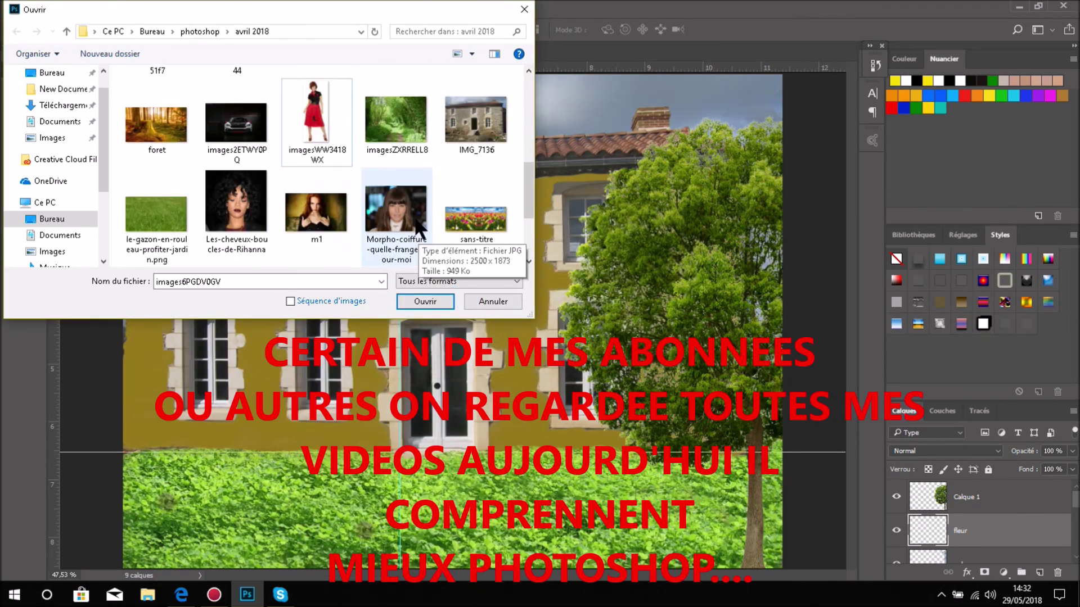
left_click(472, 224)
left_click(427, 300)
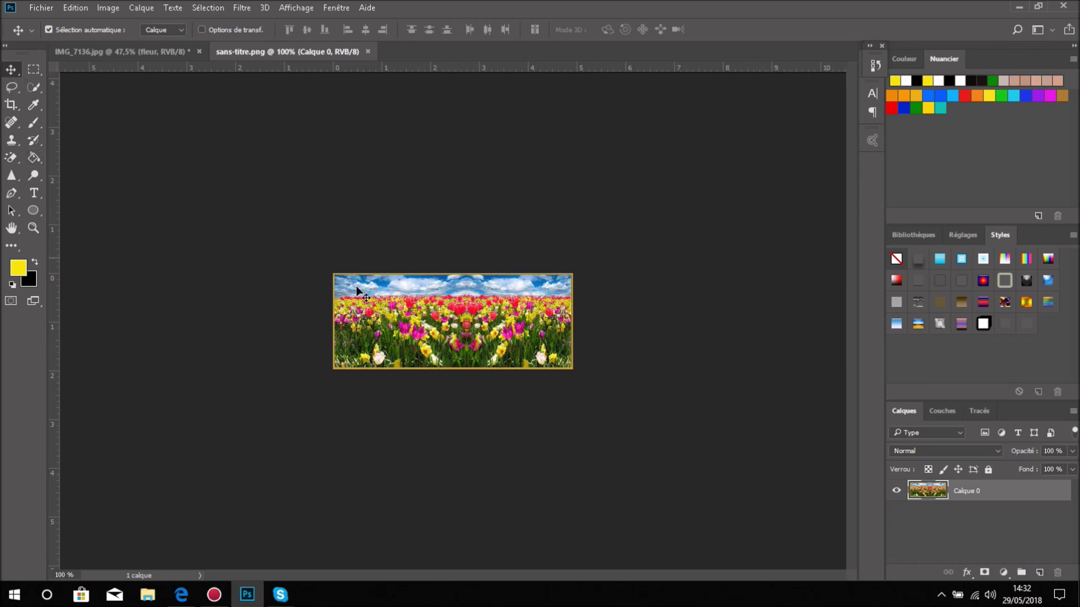
Copy the tulip image into the house photo, enlarge it to about 316% and place it over the lawn's lower-right corner behind the tree
left_click_drag(406, 318, 302, 519)
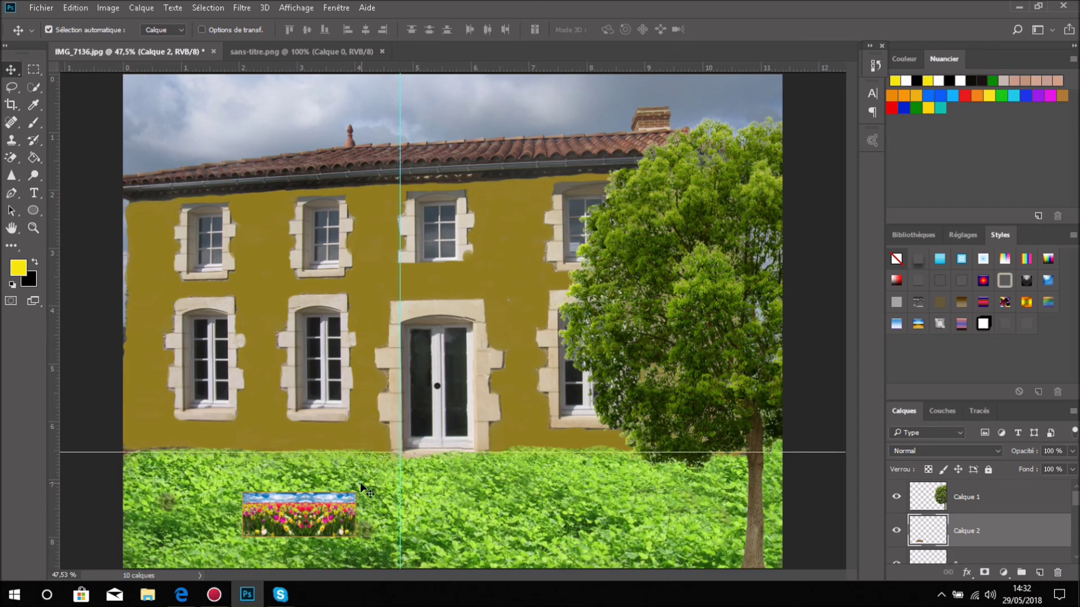
key("ctrl+t")
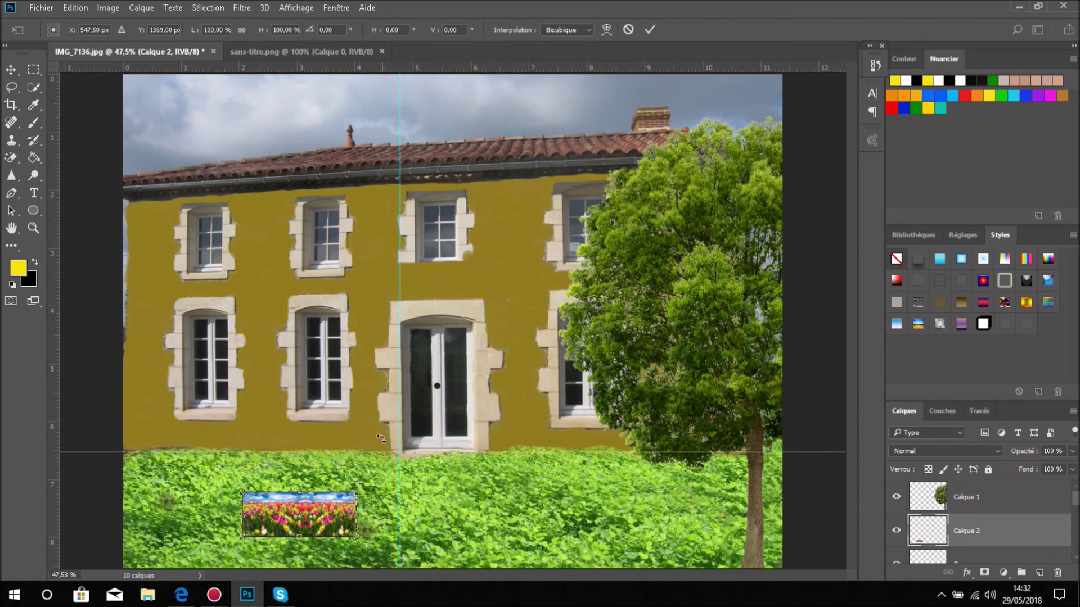
left_click_drag(355, 494, 605, 433)
left_click_drag(474, 503, 797, 561)
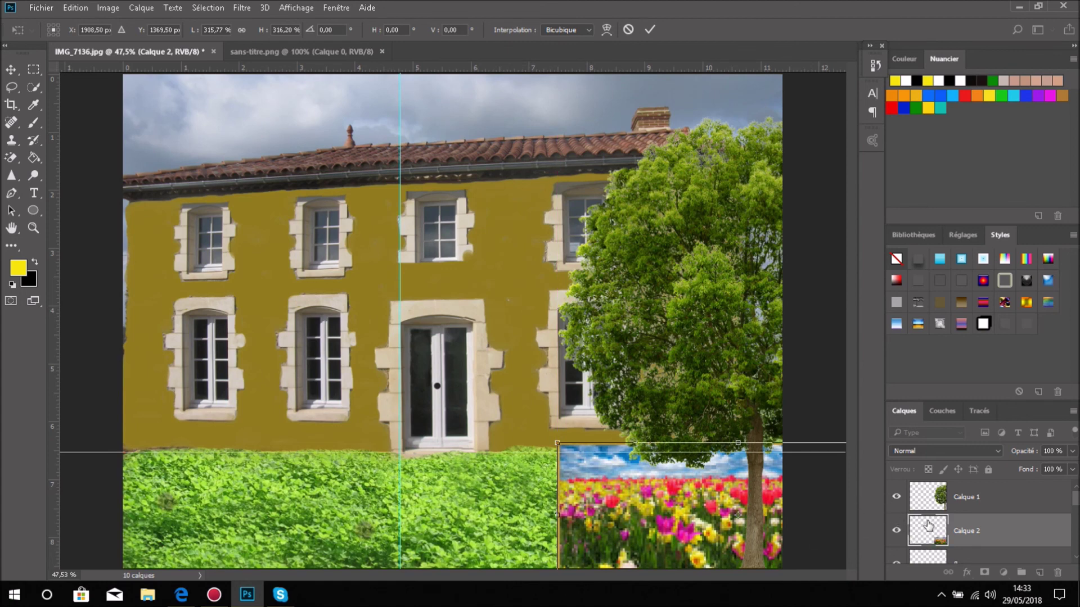
left_click(649, 29)
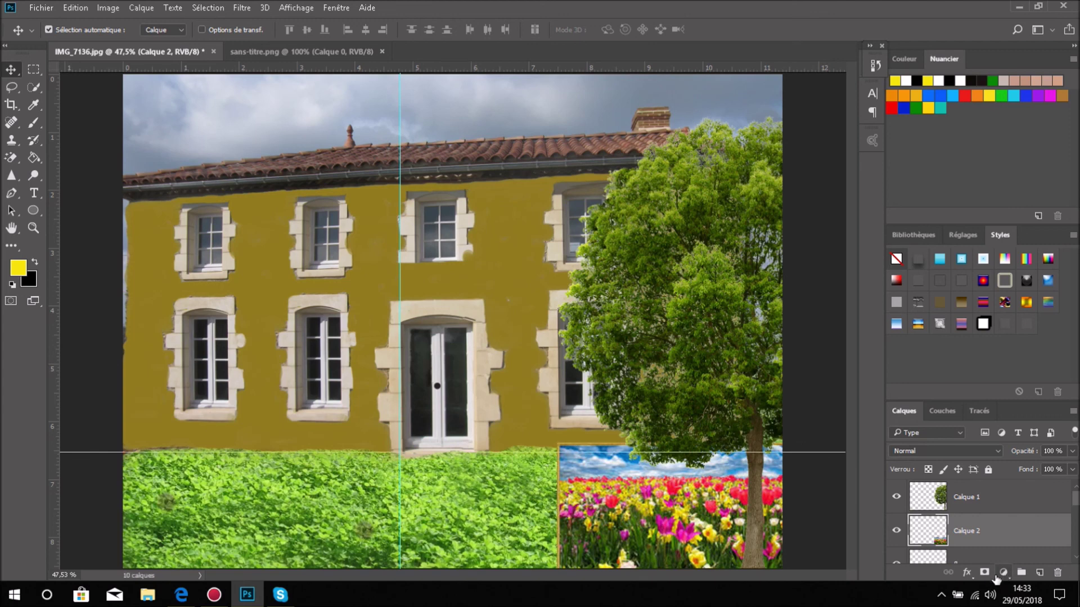
Add a layer mask to the tulip layer Calque 2 and set the Brush tool's opacity to 31%
left_click(985, 573)
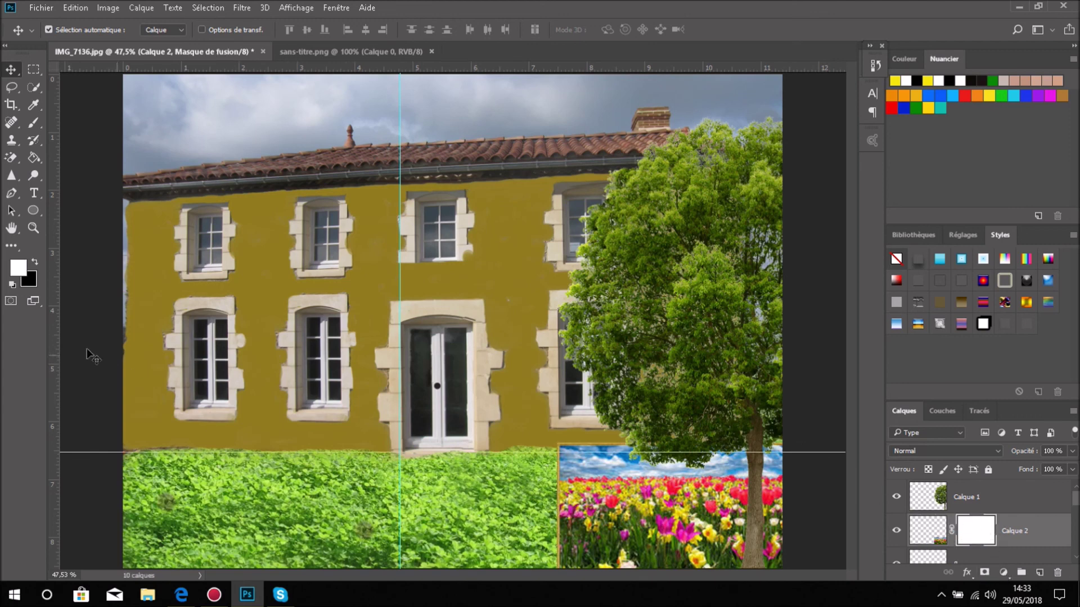
left_click(32, 124)
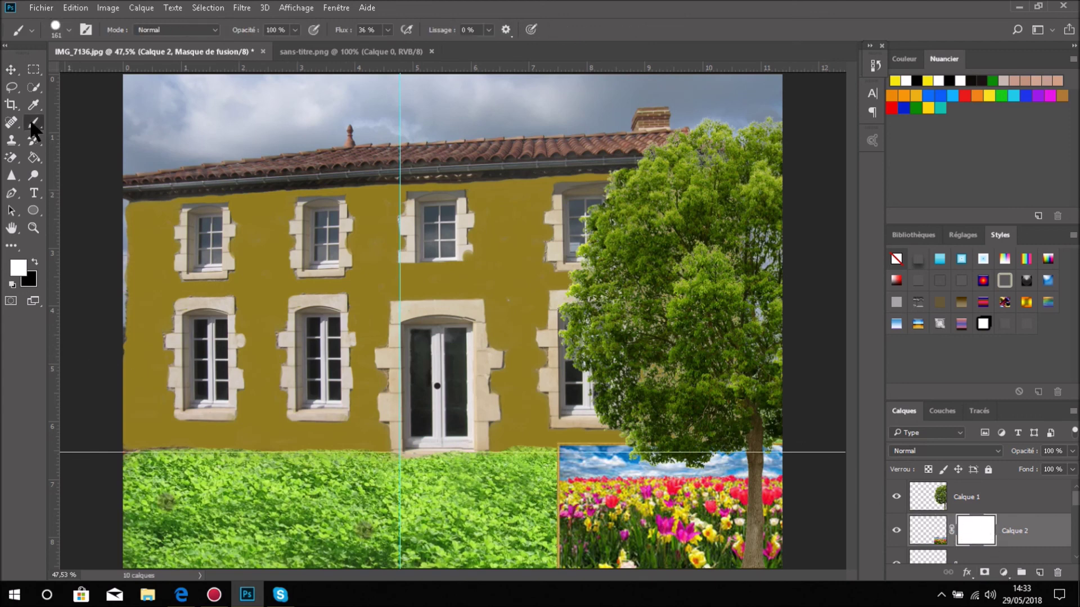
left_click(295, 31)
left_click_drag(264, 45, 256, 46)
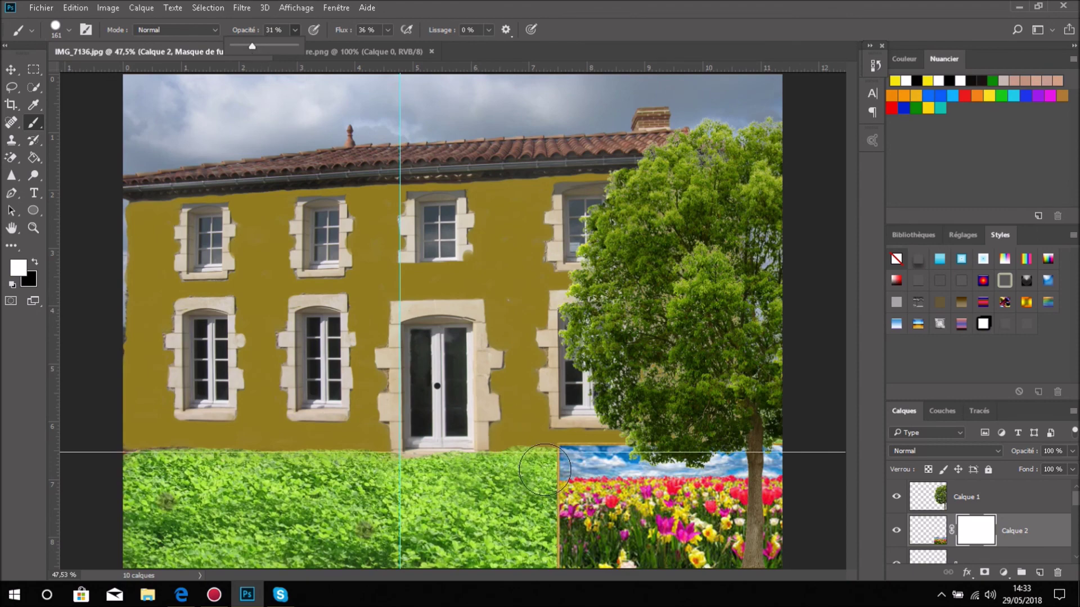
Reset the brush colours with black in front and paint on the mask to blend the tulip picture's upper-left edge into the lawn
left_click(570, 479)
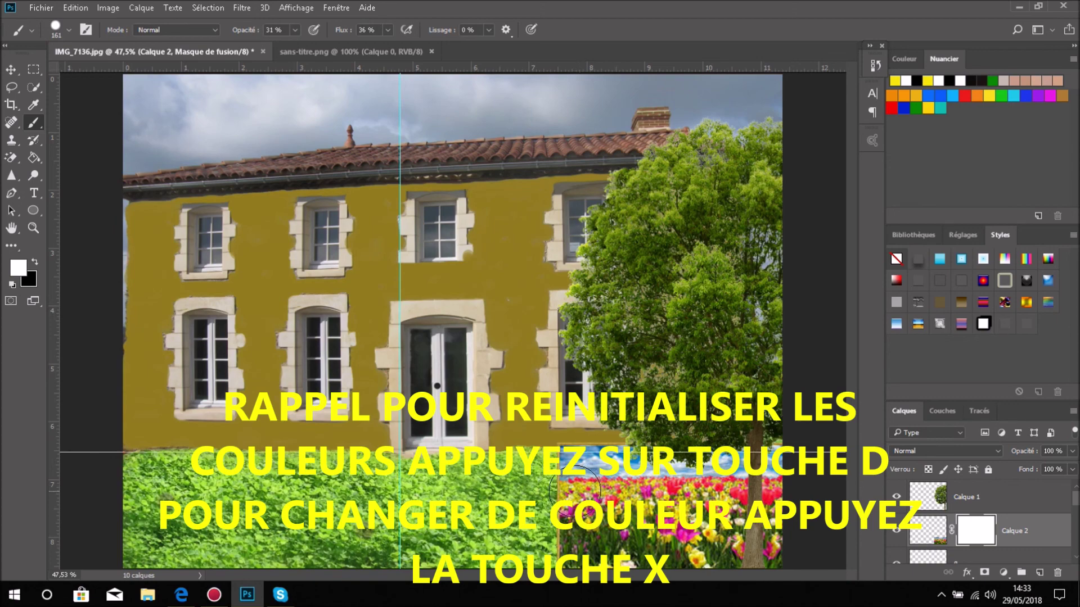
key("d")
key("x")
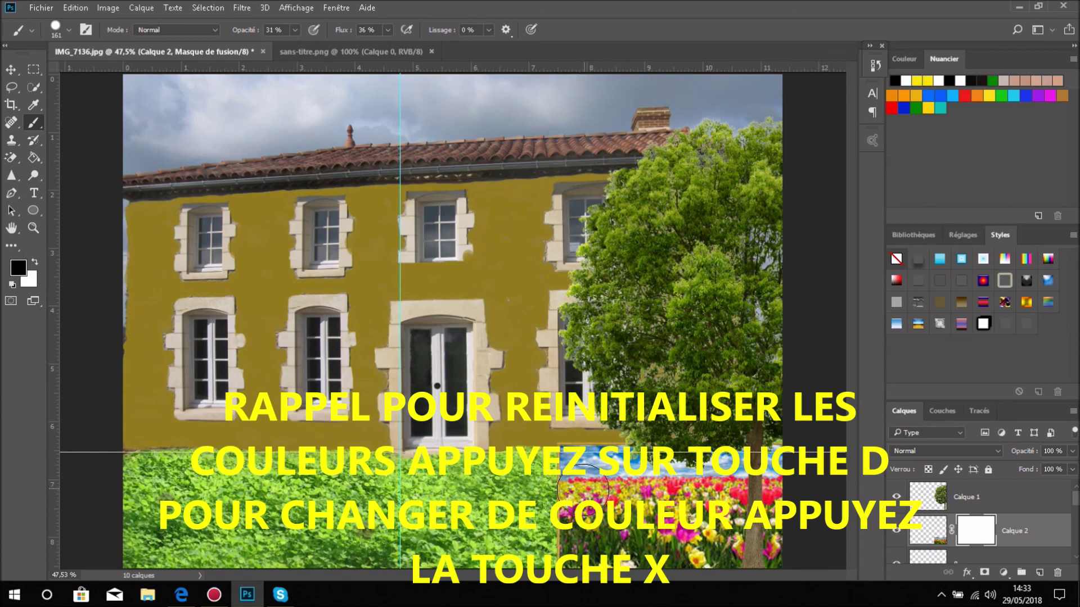
mouse_move(568, 482)
left_mouse_down()
mouse_move(565, 466)
mouse_move(587, 464)
mouse_move(574, 456)
mouse_move(569, 463)
mouse_move(589, 461)
left_mouse_up()
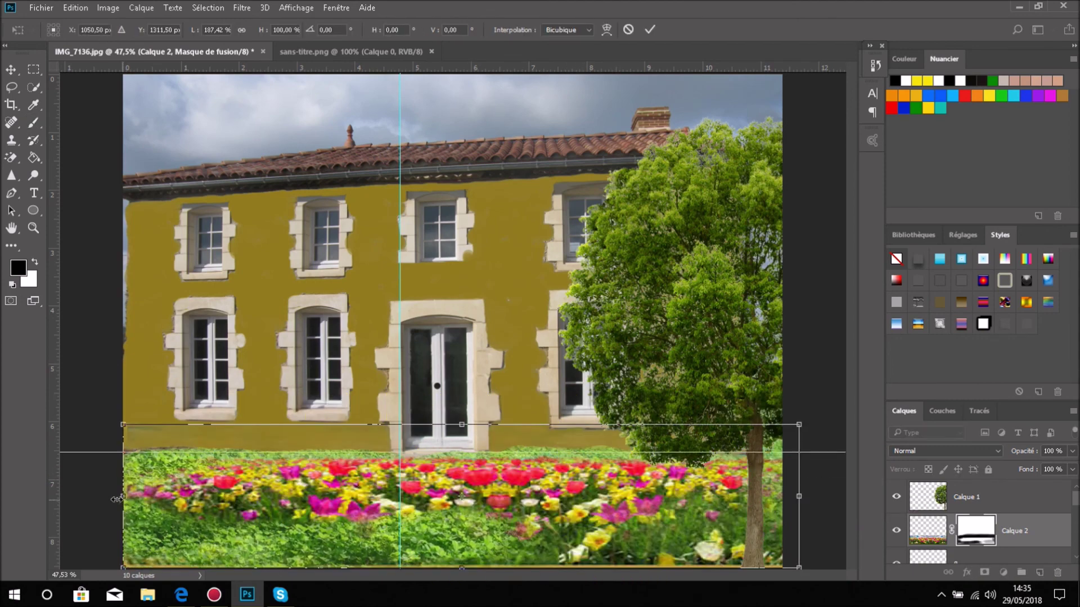
Stretch the tulip layer leftward to about 194.74% width, then paint its mask white to bring back tulips across the lower lawn
left_click_drag(116, 498, 97, 497)
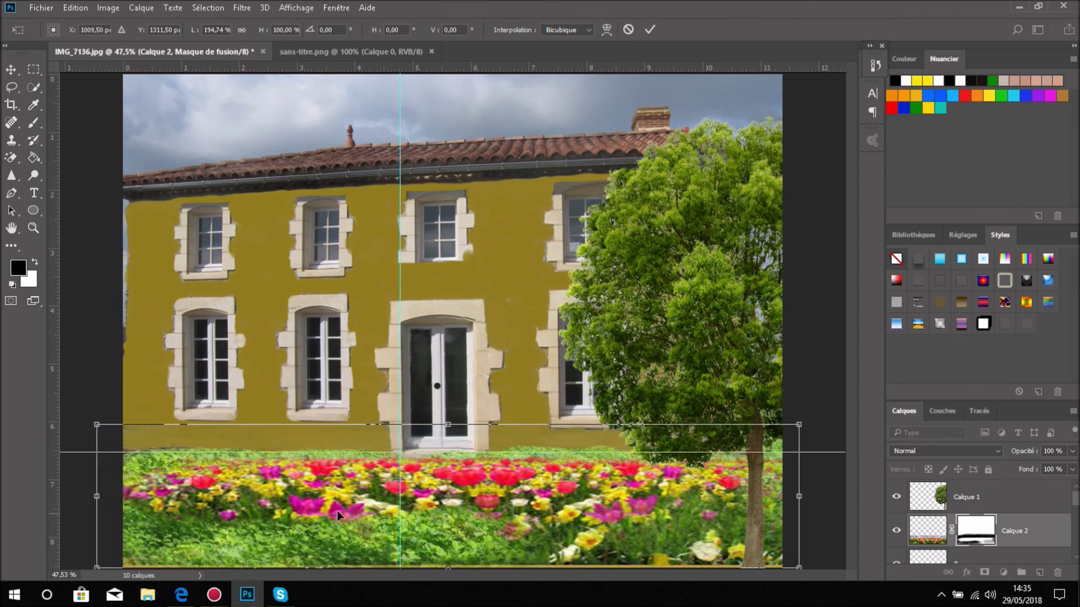
left_click(34, 122)
left_click(442, 216)
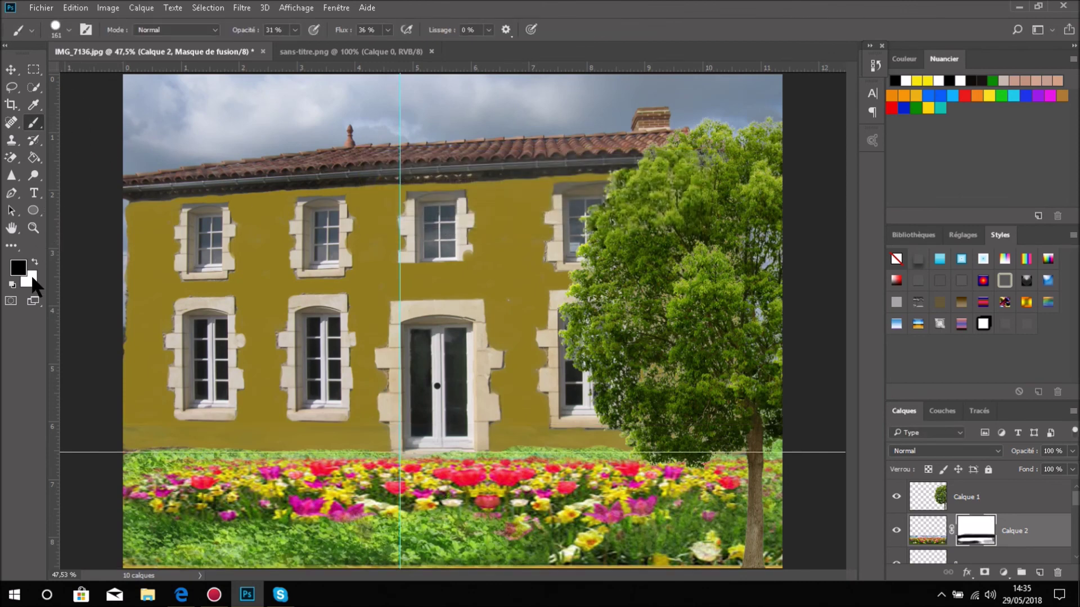
key("x")
left_click_drag(514, 534, 219, 538)
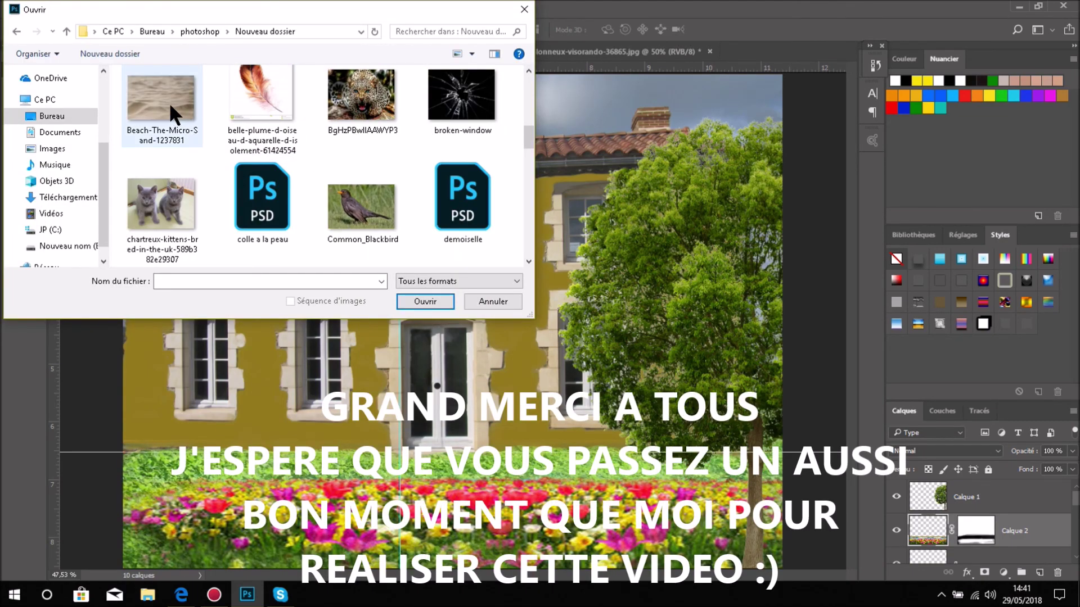
Open the sand image Beach-The-Micro-Sand-1237831 from the photoshop folder's Nouveau dossier
scroll(169, 102, "down", 1)
scroll(168, 103, "down", 1)
scroll(173, 109, "down", 1)
scroll(173, 115, "down", 1)
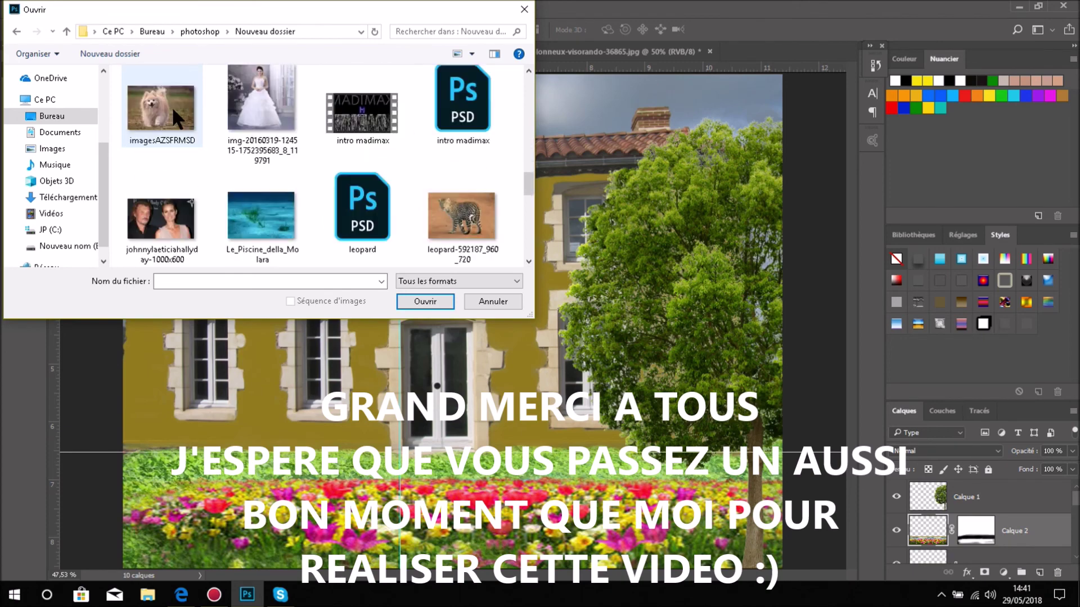
scroll(171, 105, "down", 1)
scroll(171, 106, "down", 1)
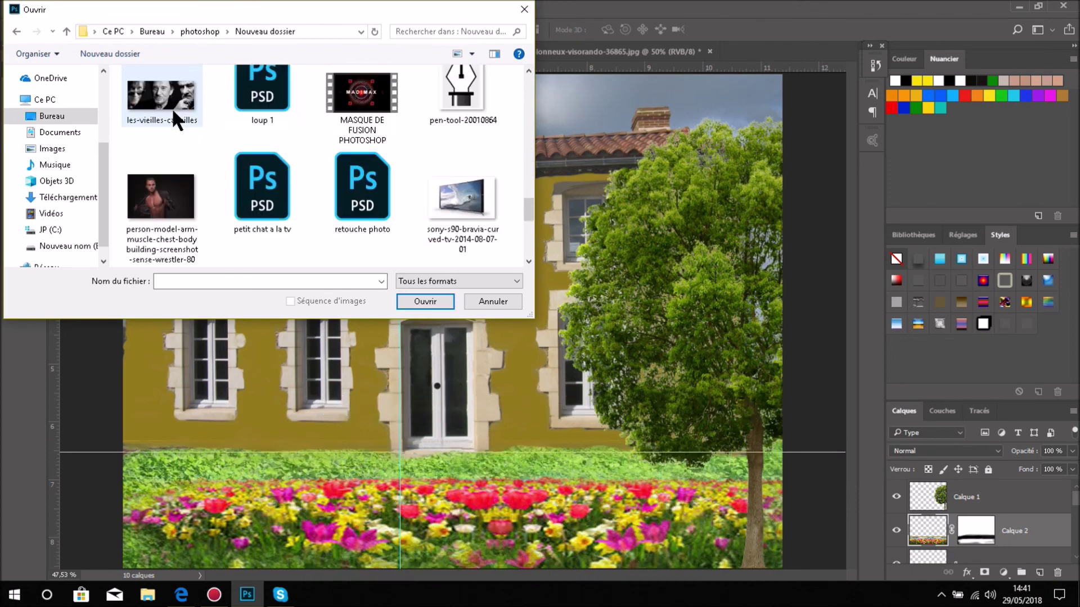
scroll(172, 110, "down", 1)
scroll(172, 110, "down", 1)
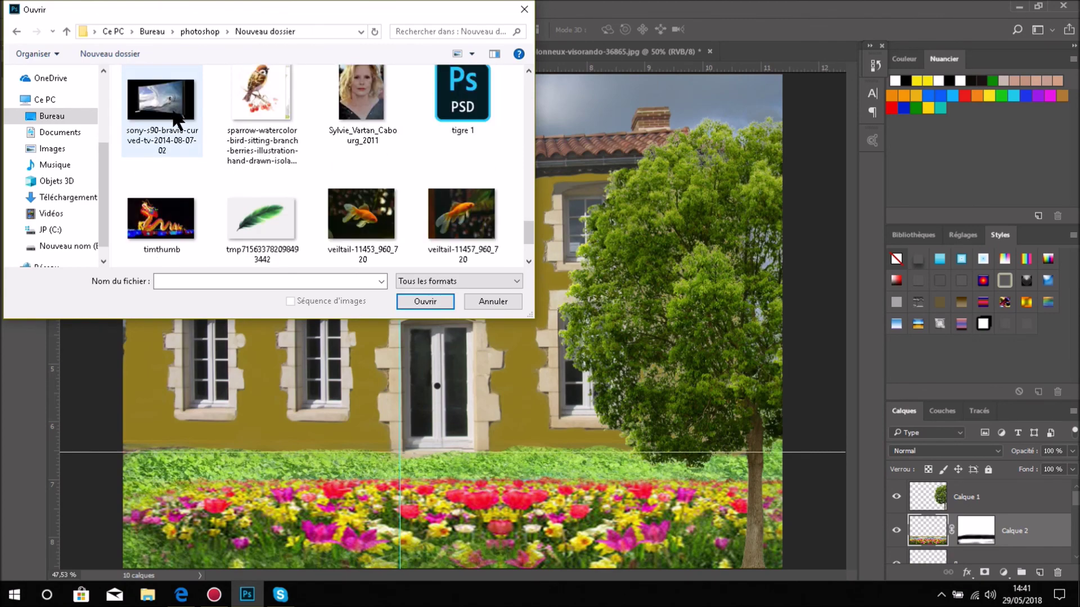
scroll(173, 111, "down", 1)
scroll(174, 110, "up", 10)
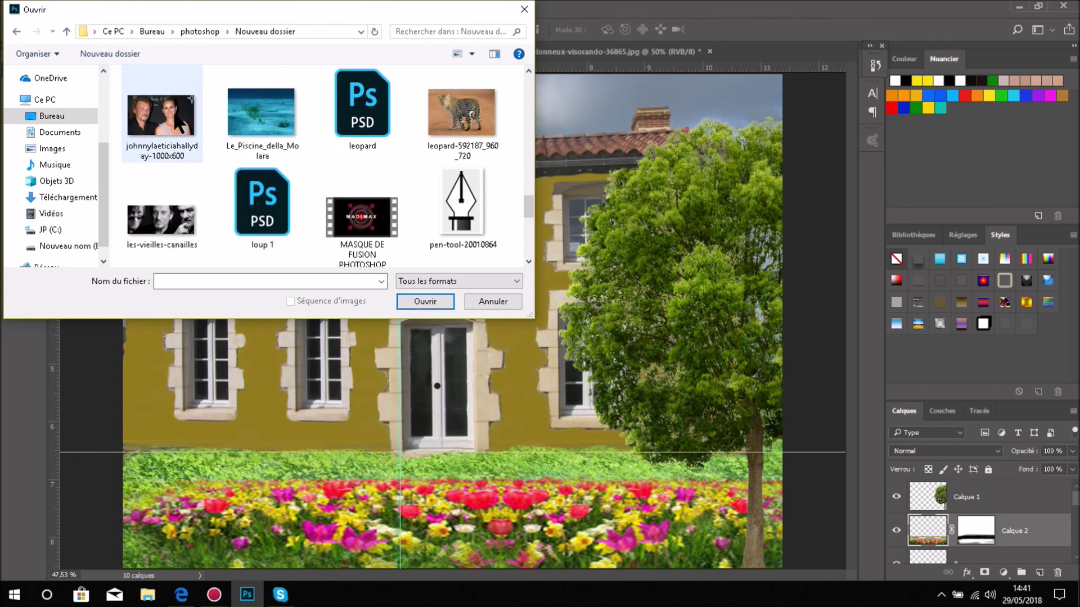
scroll(173, 110, "up", 5)
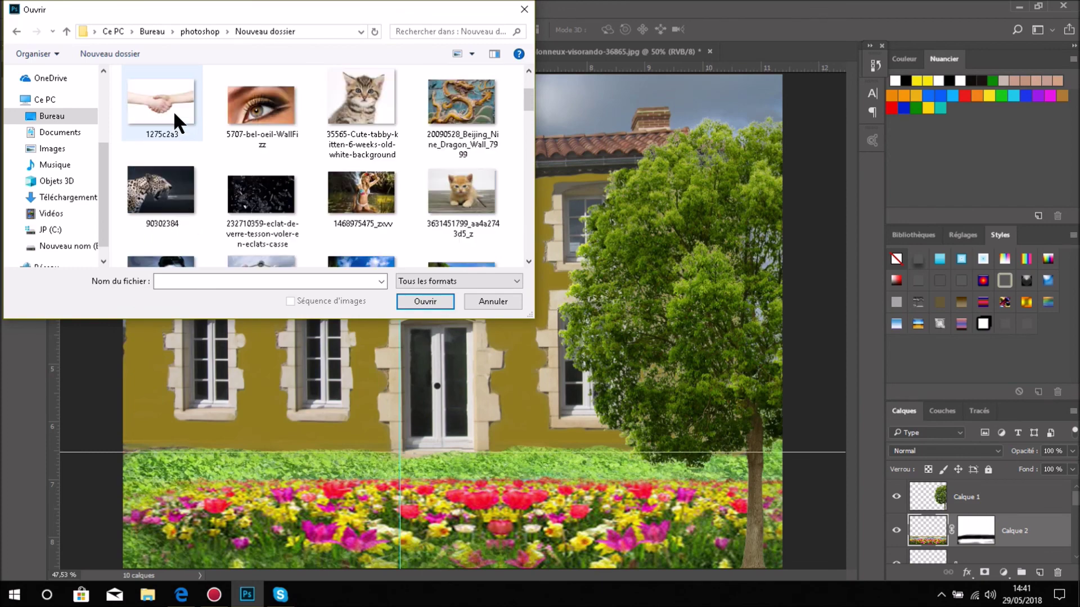
scroll(173, 110, "up", 1)
scroll(173, 110, "down", 5)
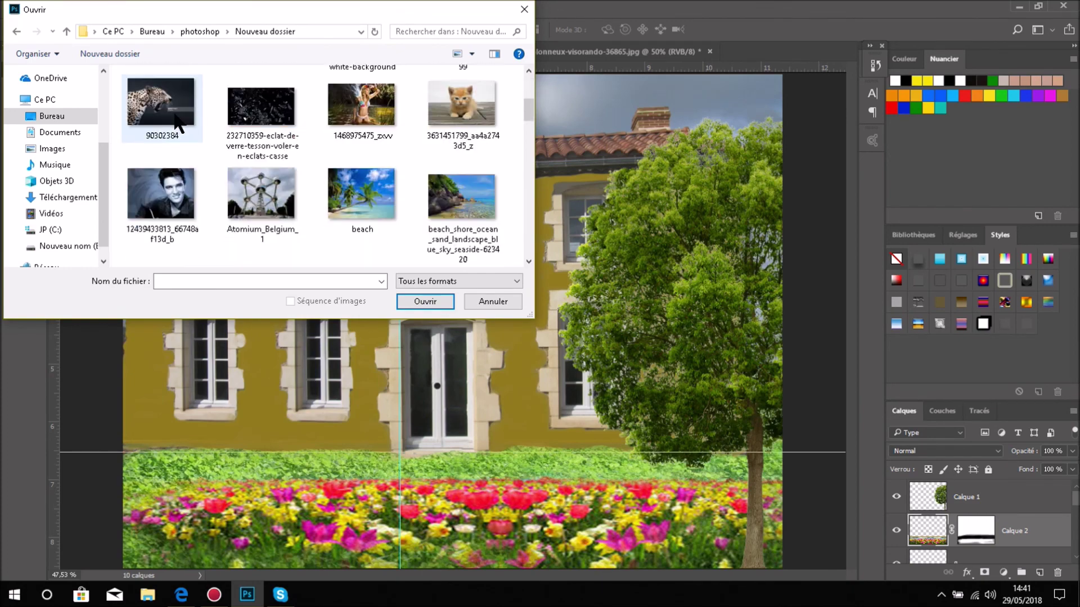
left_click(148, 198)
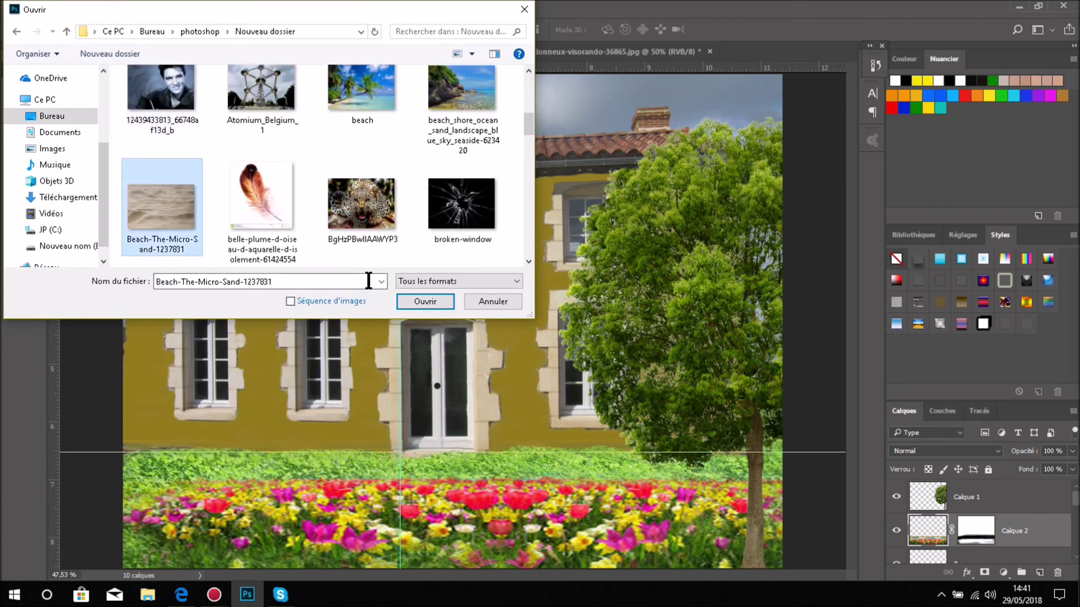
left_click(422, 301)
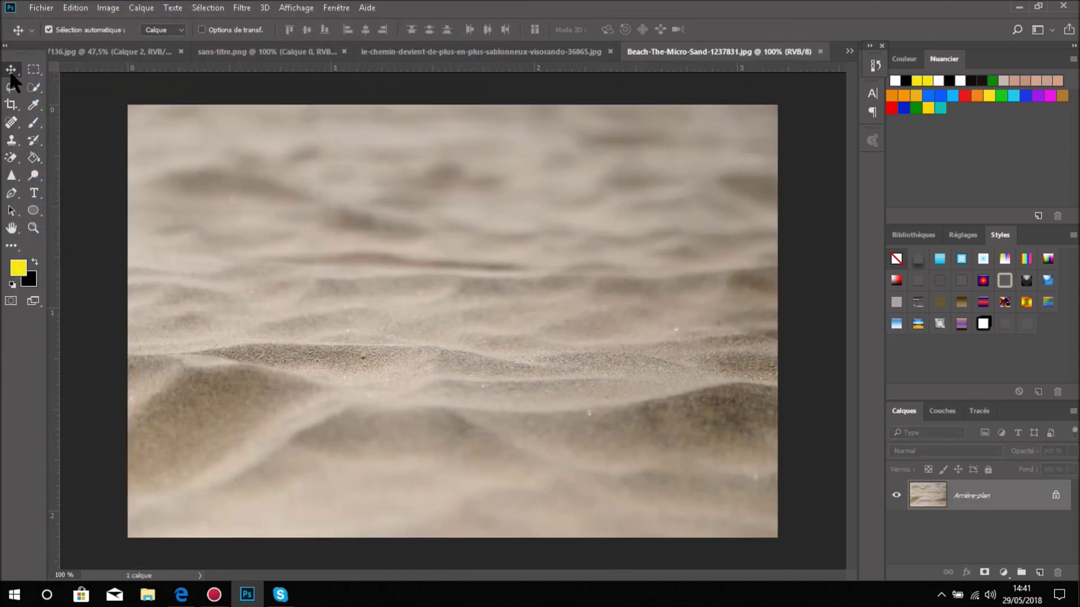
Copy the sand image into the house photo IMG_7136.jpg and place it over the lower-left corner
left_click(137, 52)
left_click_drag(136, 52, 166, 275)
left_click_drag(215, 450, 220, 453)
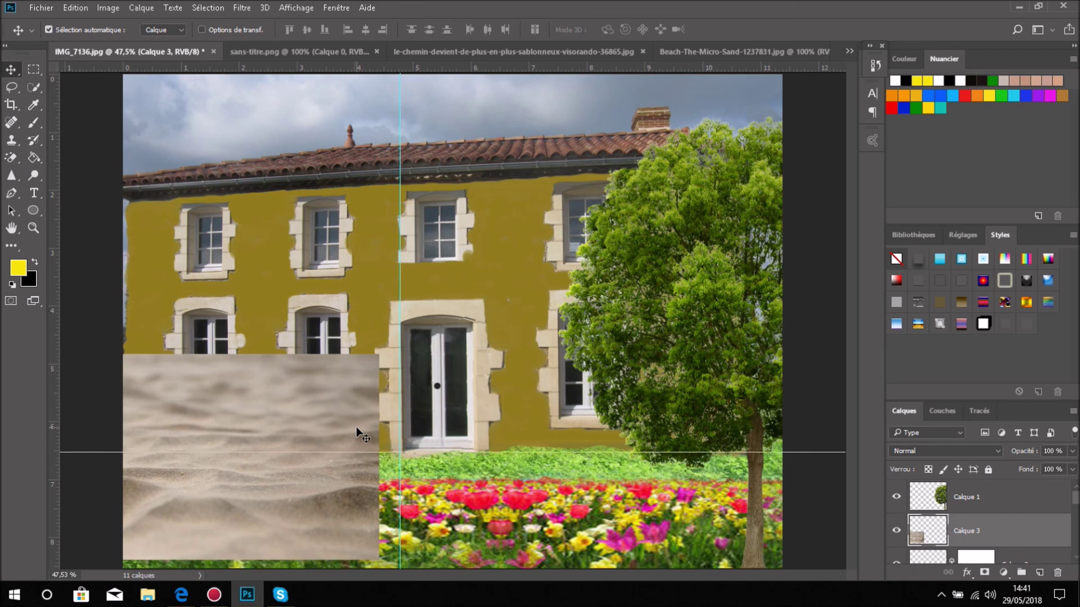
Transform the sand layer to about 233.65% width and 18.91% height as a path between house and tulips, and stack it below Calque 2
key("ctrl+t")
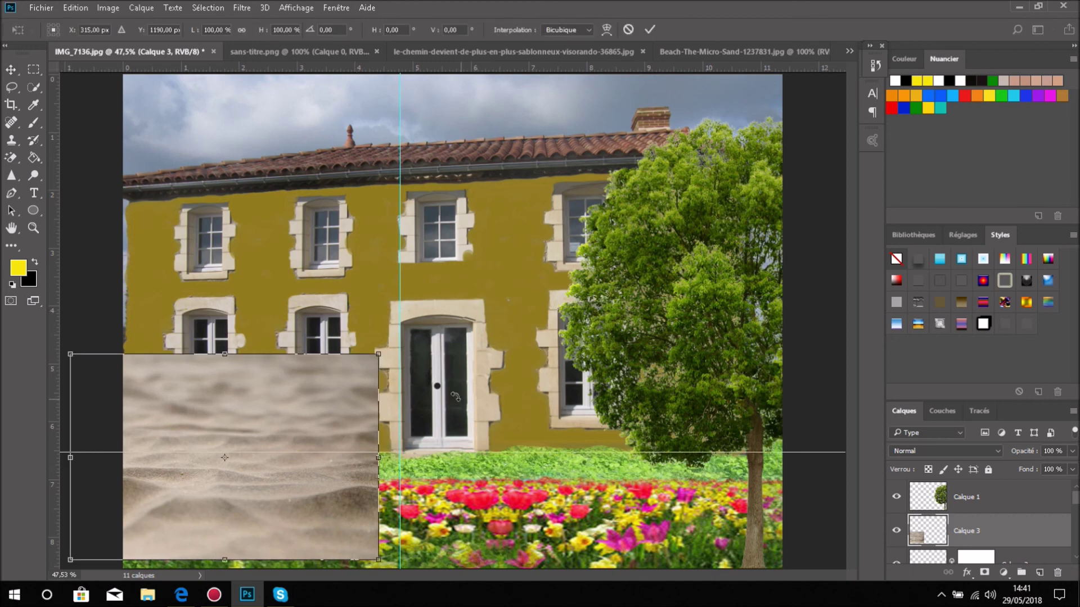
left_click_drag(374, 457, 791, 469)
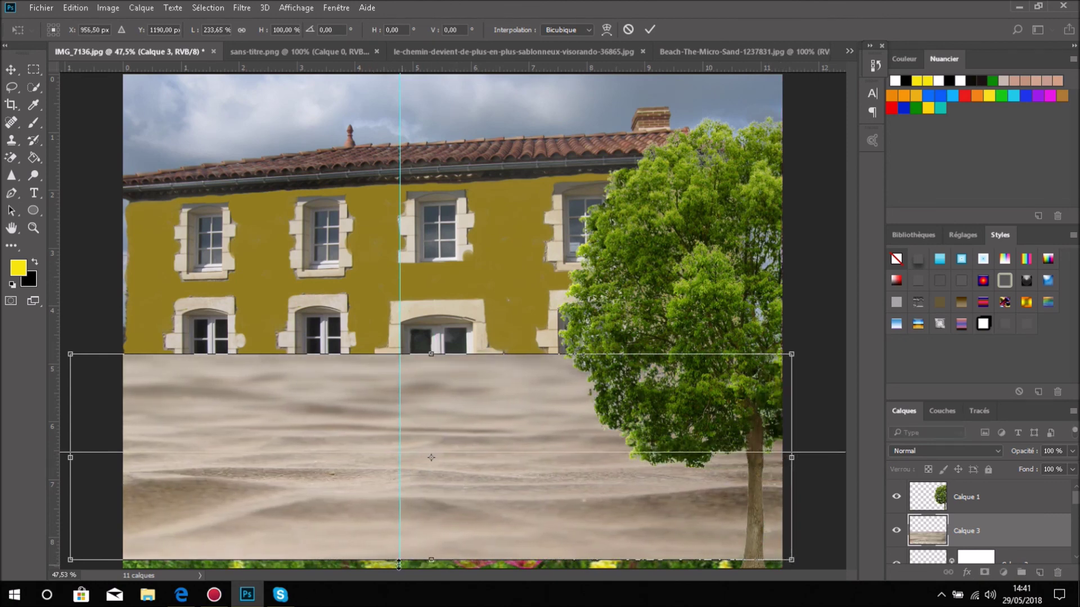
left_click_drag(402, 560, 414, 475)
left_click_drag(427, 368, 420, 451)
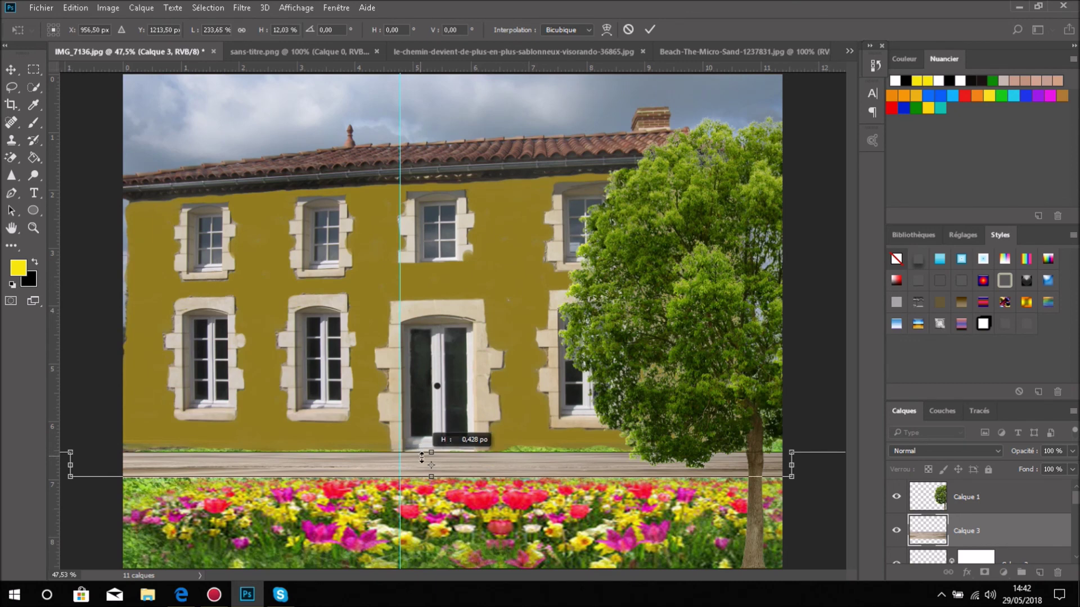
left_click_drag(422, 457, 425, 448)
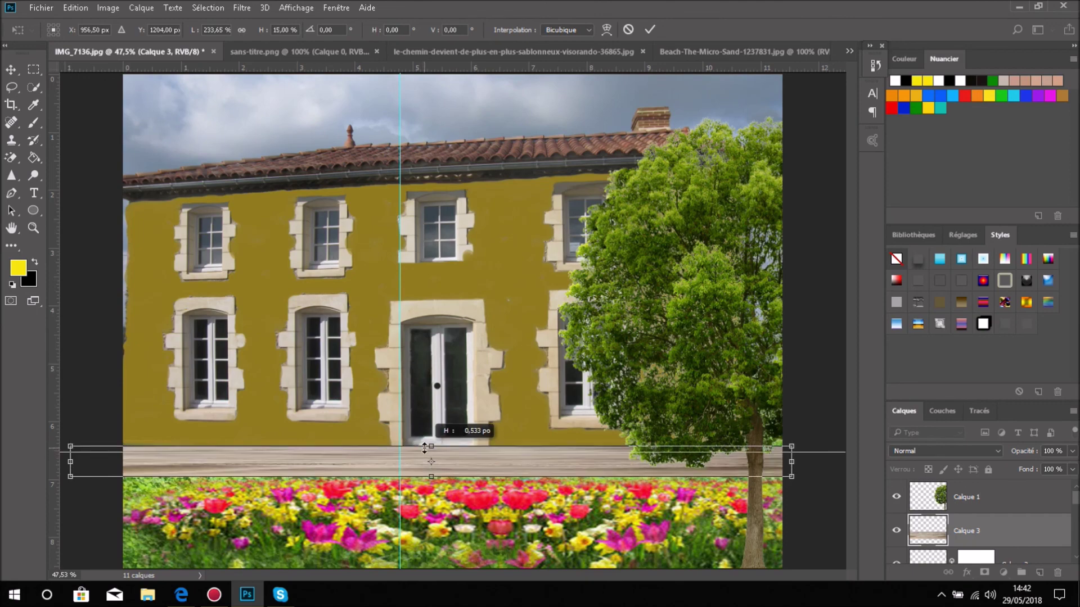
left_click_drag(431, 477, 439, 484)
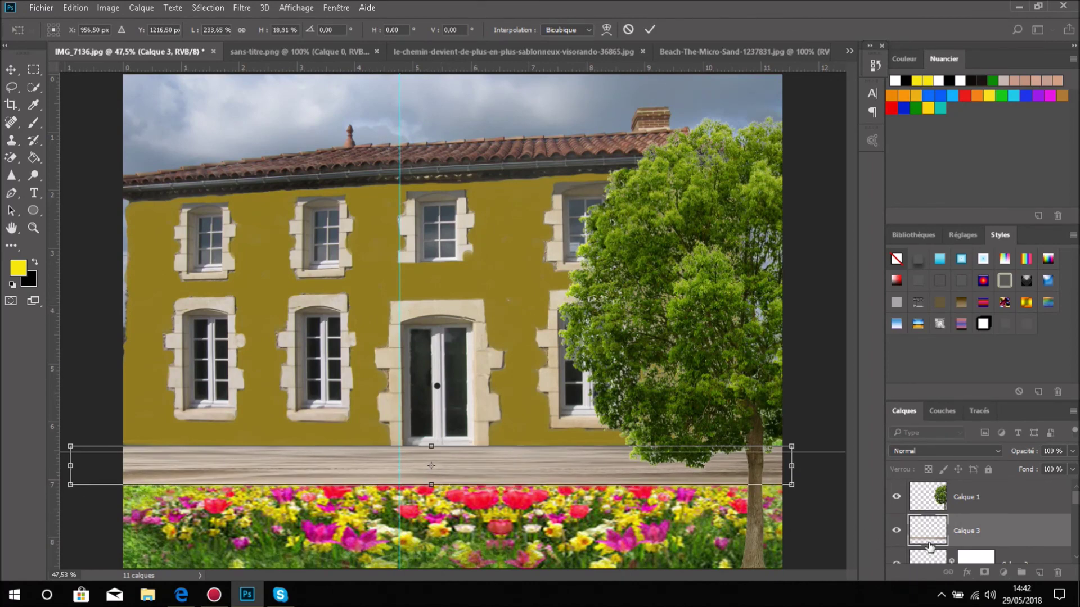
scroll(959, 523, "down", 1)
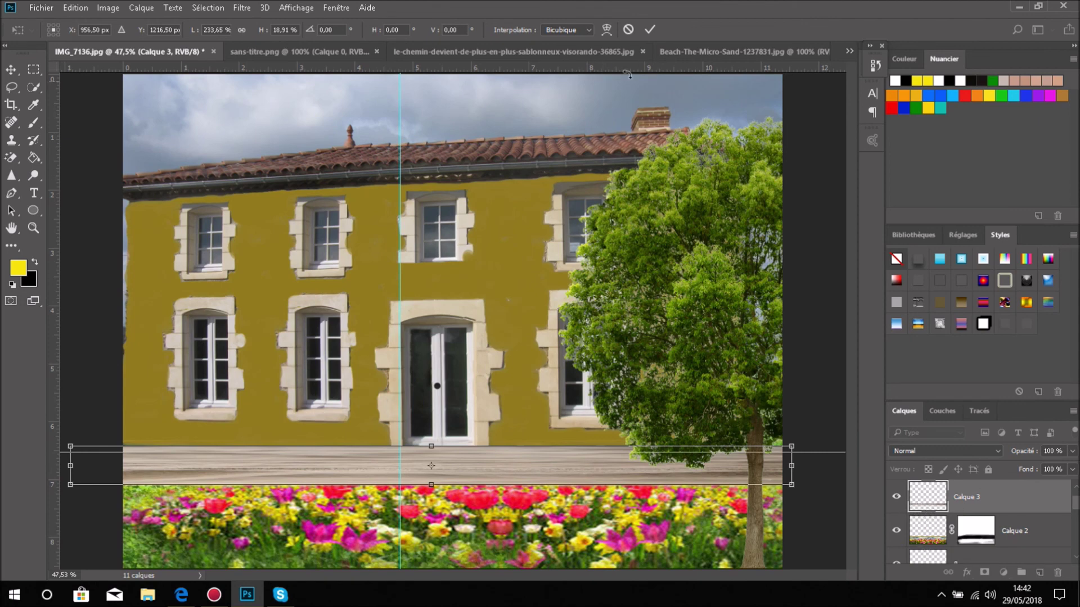
left_click(651, 29)
left_click_drag(928, 495, 934, 545)
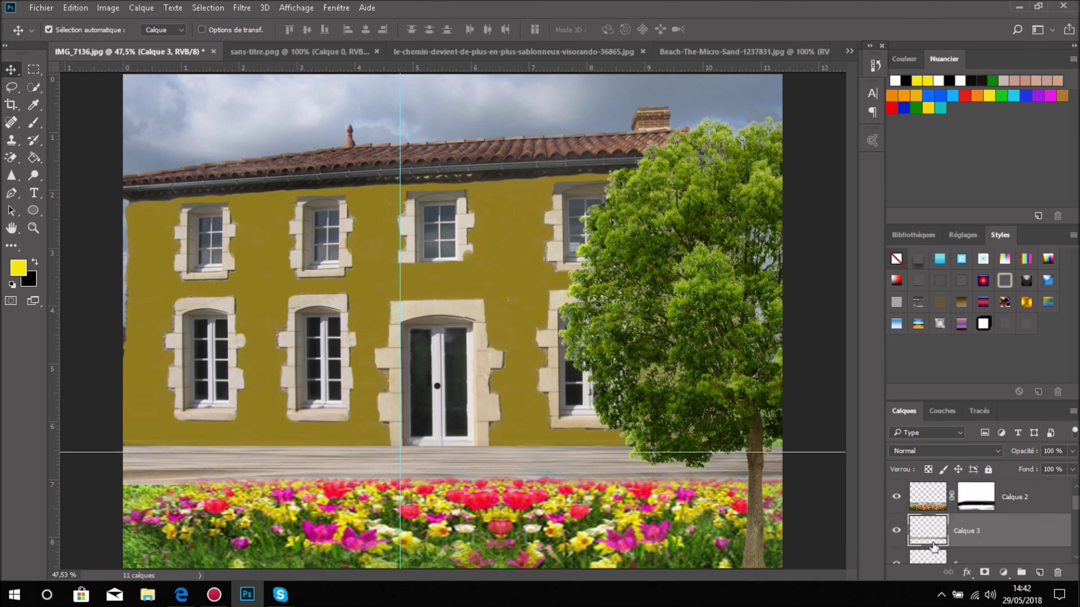